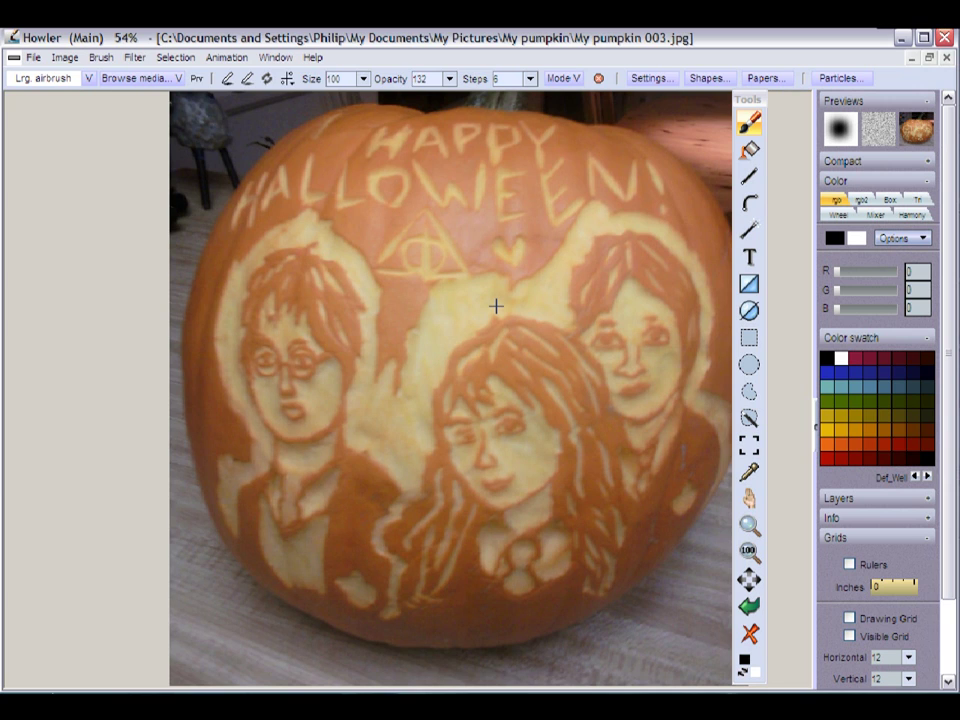
# - Load My pumpkin 003.jpg as a stored image alongside the open pumpkin photo
pyautogui.moveTo(496, 306); pyautogui.dragTo(457, 293)
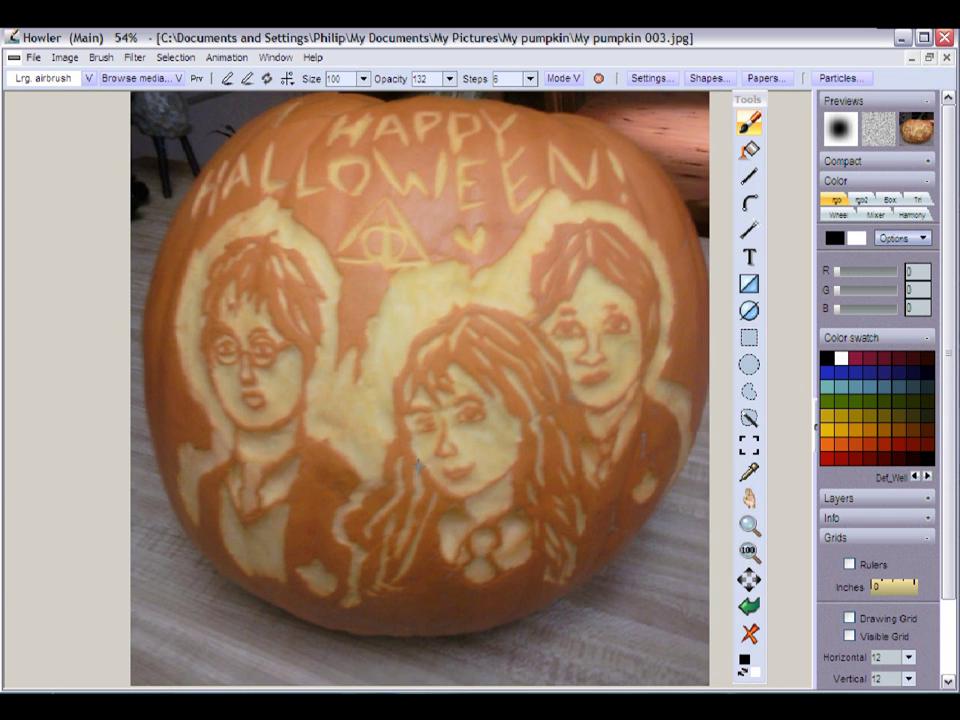
pyautogui.moveTo(393, 421); pyautogui.dragTo(461, 365)
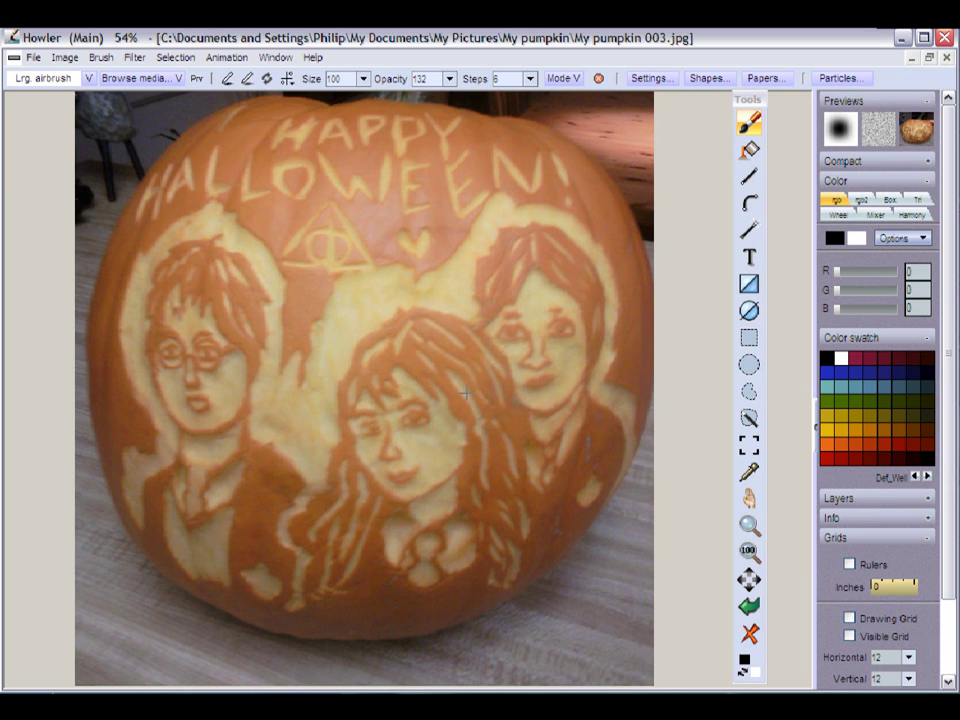
pyautogui.click(36, 59)
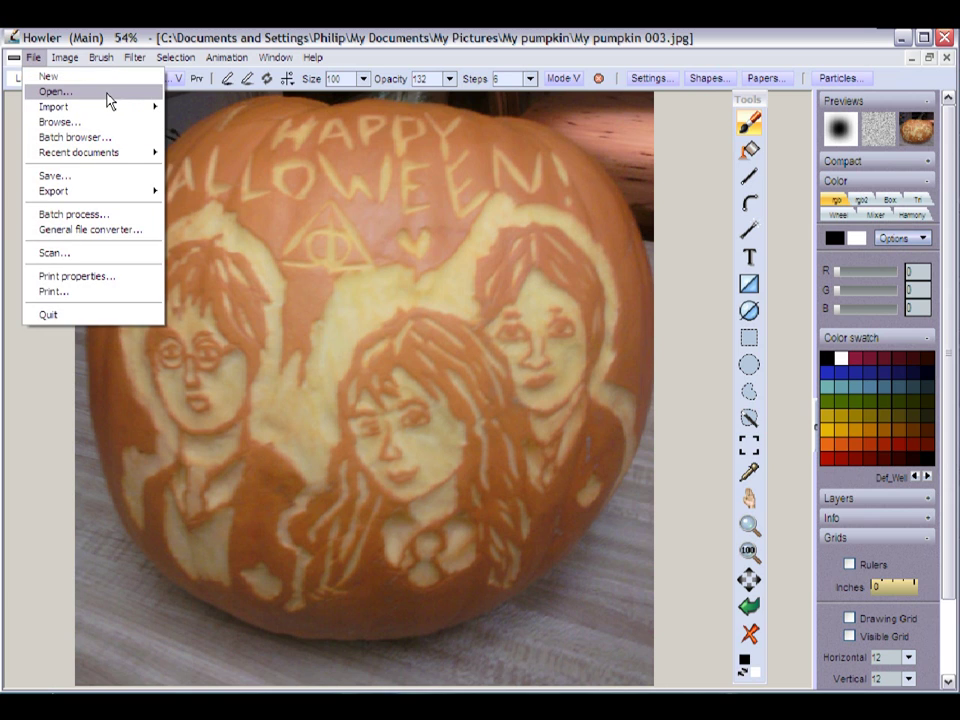
pyautogui.moveTo(133, 107)
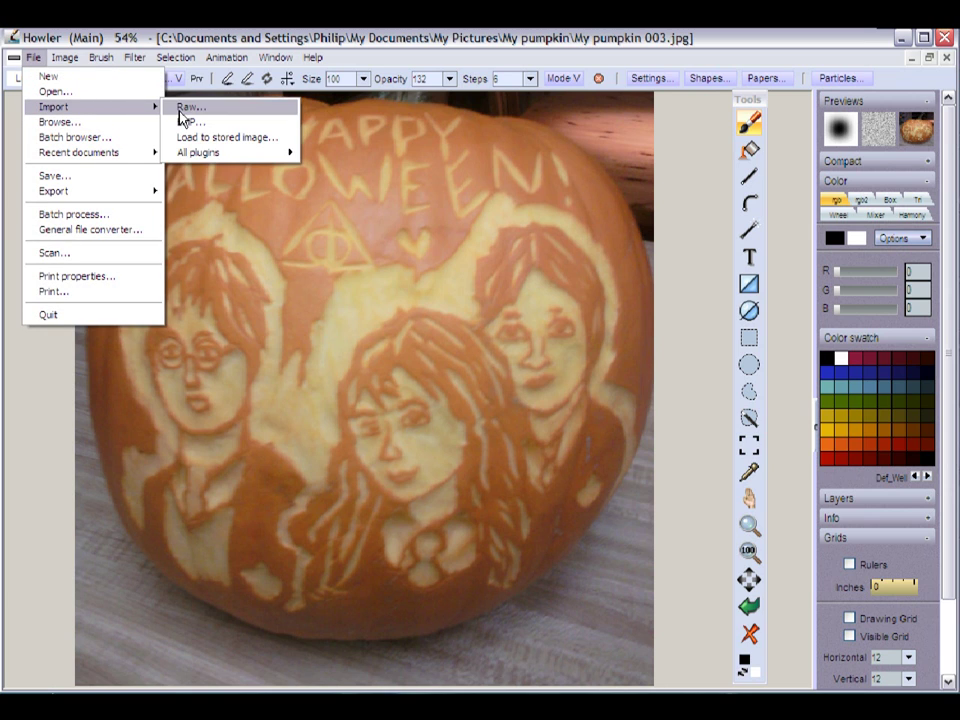
pyautogui.click(247, 141)
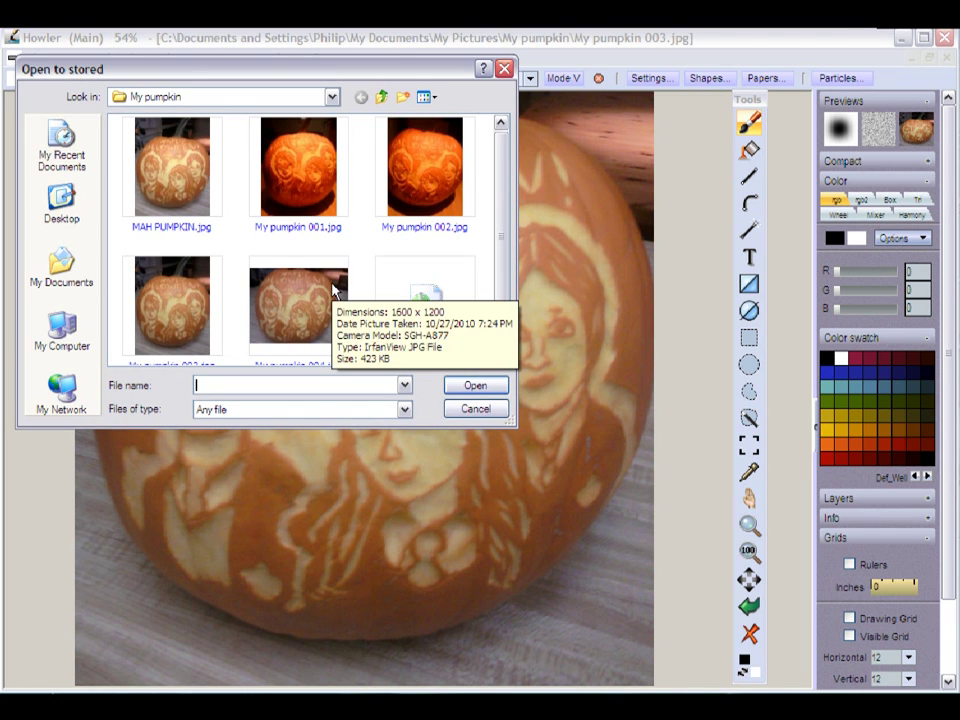
pyautogui.click(197, 311)
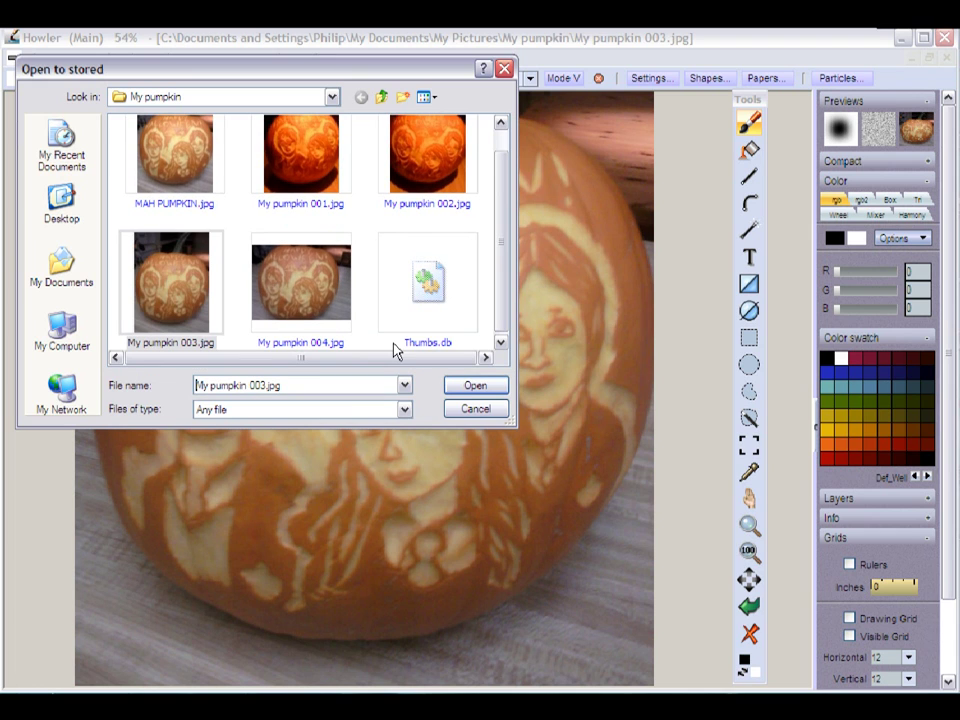
pyautogui.click(466, 392)
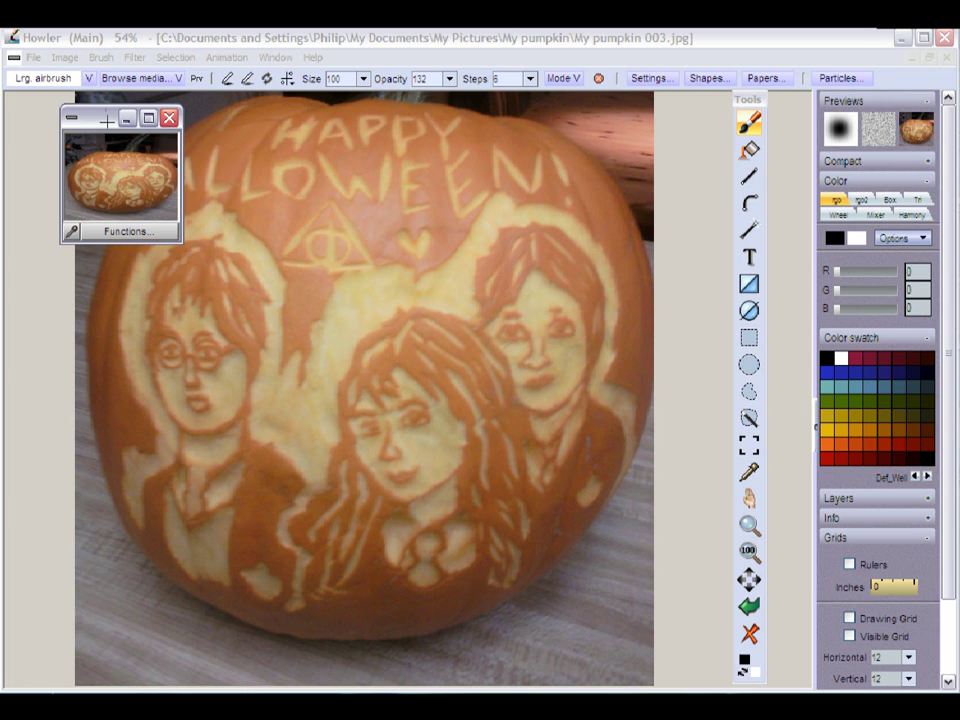
# - Enlarge the stored-image window enough to show the whole pumpkin and place it beside the canvas, over the tools
pyautogui.moveTo(95, 278); pyautogui.dragTo(64, 235)
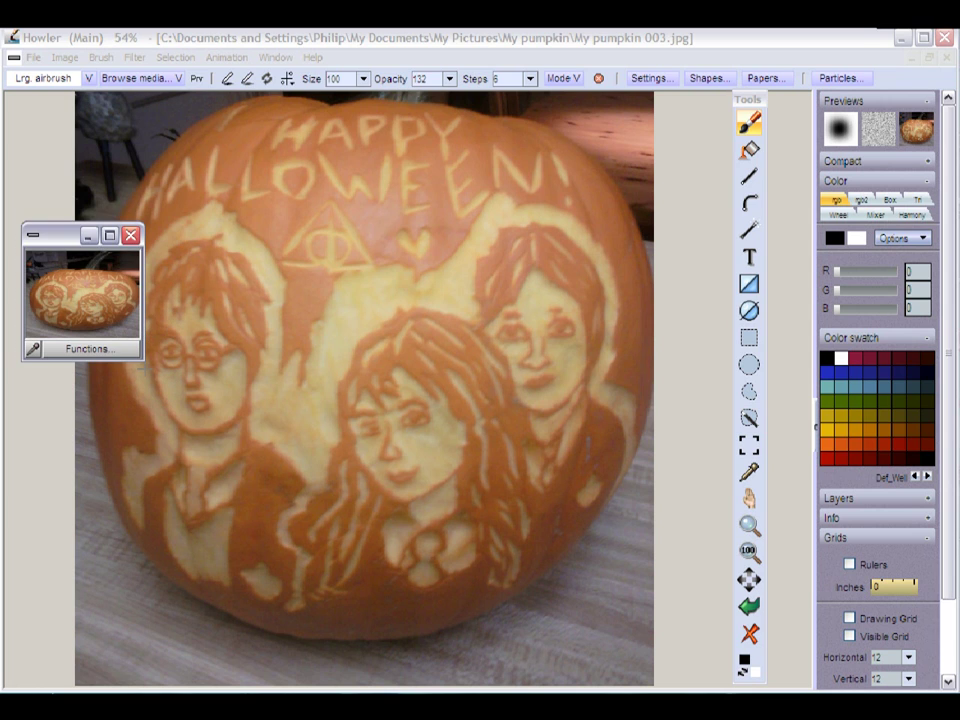
pyautogui.moveTo(142, 361); pyautogui.dragTo(286, 544)
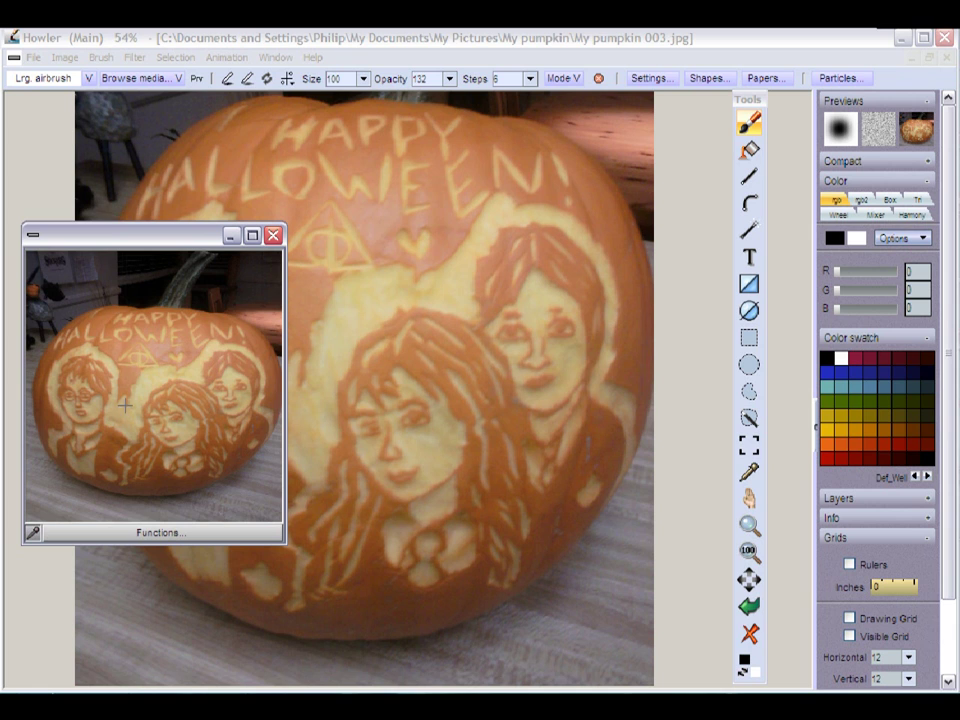
pyautogui.moveTo(193, 241); pyautogui.dragTo(714, 224)
# - Sample primary colours from the stored pumpkin image and paint test strokes with them over the middle carved face
pyautogui.moveTo(743, 285); pyautogui.dragTo(752, 335)
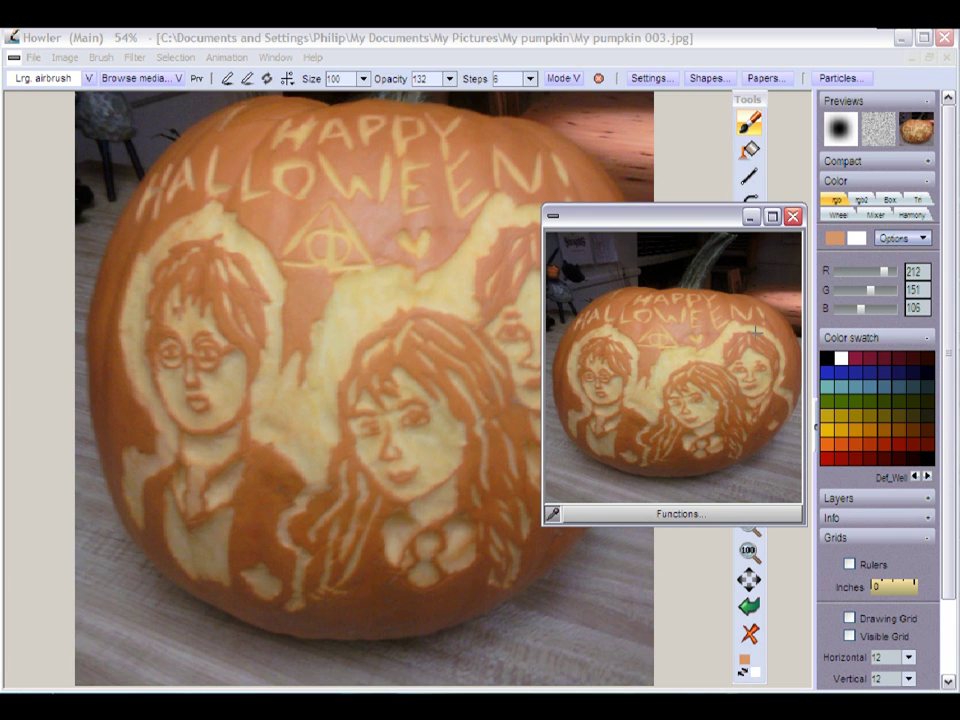
pyautogui.click(754, 249)
pyautogui.moveTo(686, 257)
pyautogui.mouseDown()
pyautogui.moveTo(655, 312)
pyautogui.moveTo(671, 268)
pyautogui.moveTo(722, 245)
pyautogui.moveTo(685, 256)
pyautogui.mouseUp()
pyautogui.click(677, 238)
pyautogui.moveTo(433, 270)
pyautogui.mouseDown()
pyautogui.moveTo(388, 345)
pyautogui.moveTo(455, 320)
pyautogui.moveTo(418, 410)
pyautogui.mouseUp()
pyautogui.click(648, 384)
pyautogui.moveTo(648, 384); pyautogui.dragTo(652, 387)
pyautogui.moveTo(418, 436)
pyautogui.mouseDown()
pyautogui.moveTo(420, 465)
pyautogui.moveTo(401, 450)
pyautogui.moveTo(390, 466)
pyautogui.moveTo(429, 424)
pyautogui.moveTo(420, 362)
pyautogui.moveTo(392, 368)
pyautogui.moveTo(400, 372)
pyautogui.mouseUp()
pyautogui.click(662, 344)
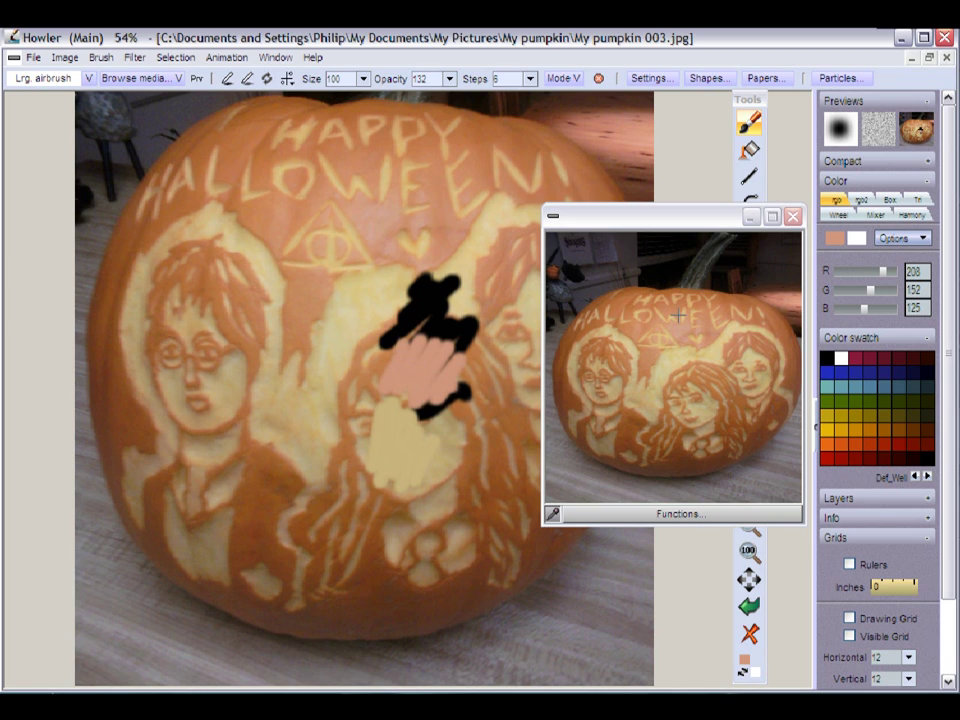
# - Sample secondary colours from the stored image and paint test strokes with them over the middle carved face
pyautogui.rightClick(678, 316)
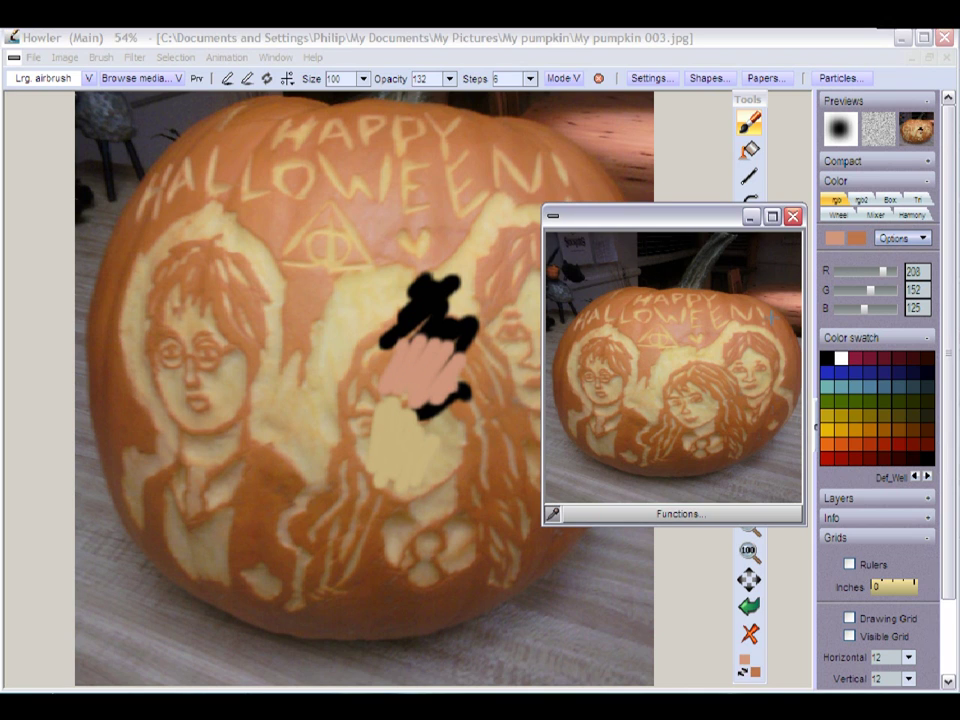
pyautogui.rightClick(731, 452)
pyautogui.moveTo(490, 425)
pyautogui.mouseDown()
pyautogui.moveTo(460, 427)
pyautogui.moveTo(424, 446)
pyautogui.moveTo(470, 400)
pyautogui.mouseUp()
pyautogui.rightClick(651, 386)
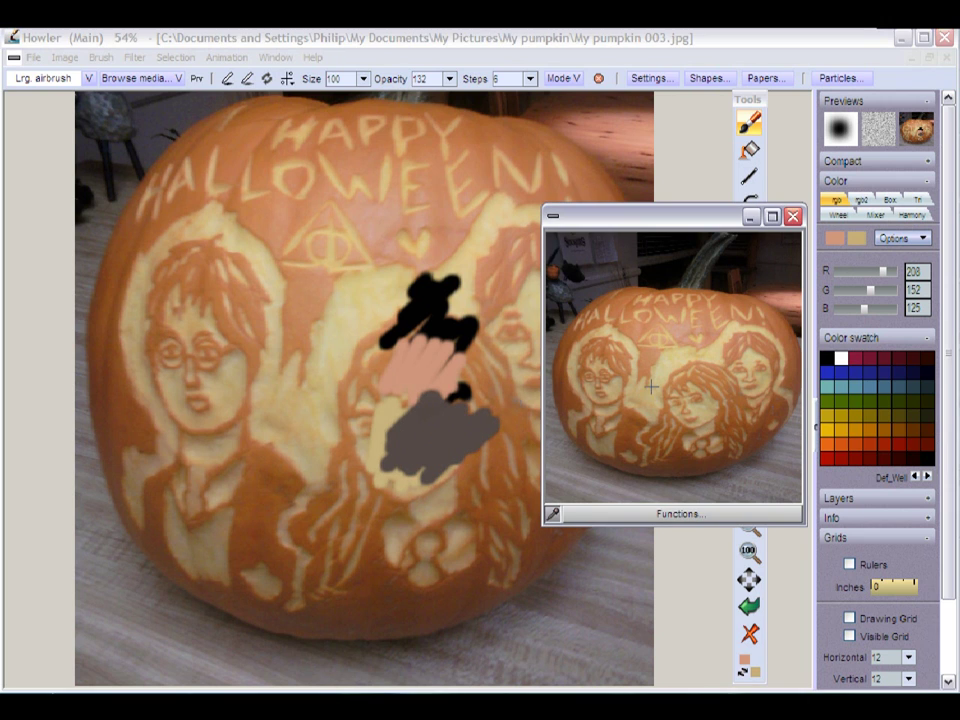
pyautogui.moveTo(437, 409)
pyautogui.mouseDown()
pyautogui.moveTo(427, 380)
pyautogui.moveTo(400, 401)
pyautogui.moveTo(378, 442)
pyautogui.moveTo(421, 437)
pyautogui.mouseUp()
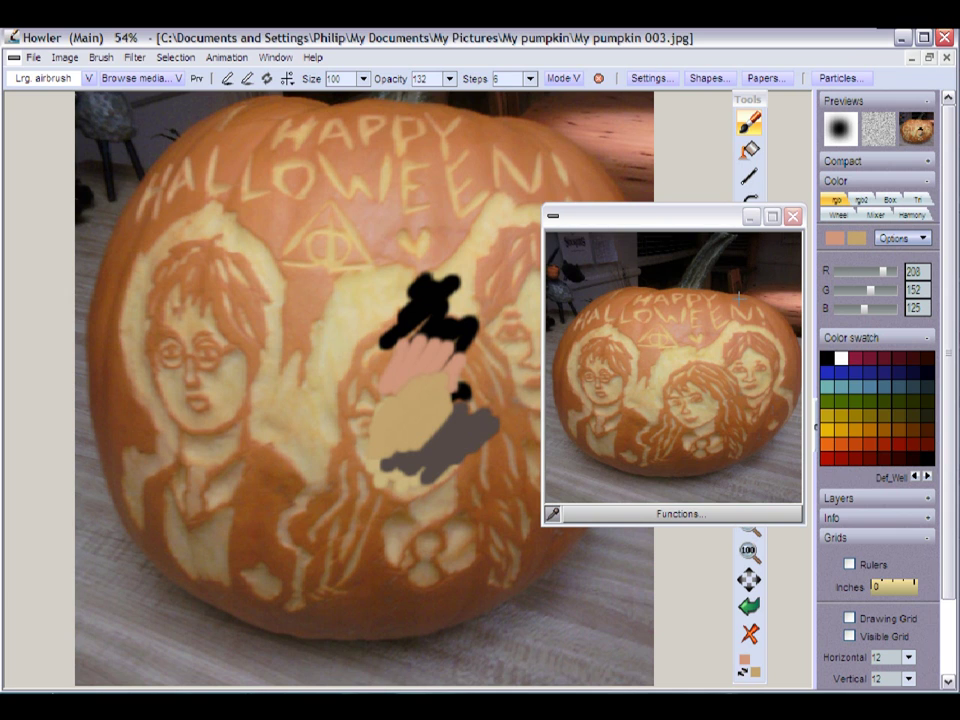
# - Clear the canvas to the secondary colour, sample another primary colour, and undo the fill and test strokes
pyautogui.moveTo(650, 215); pyautogui.dragTo(560, 193)
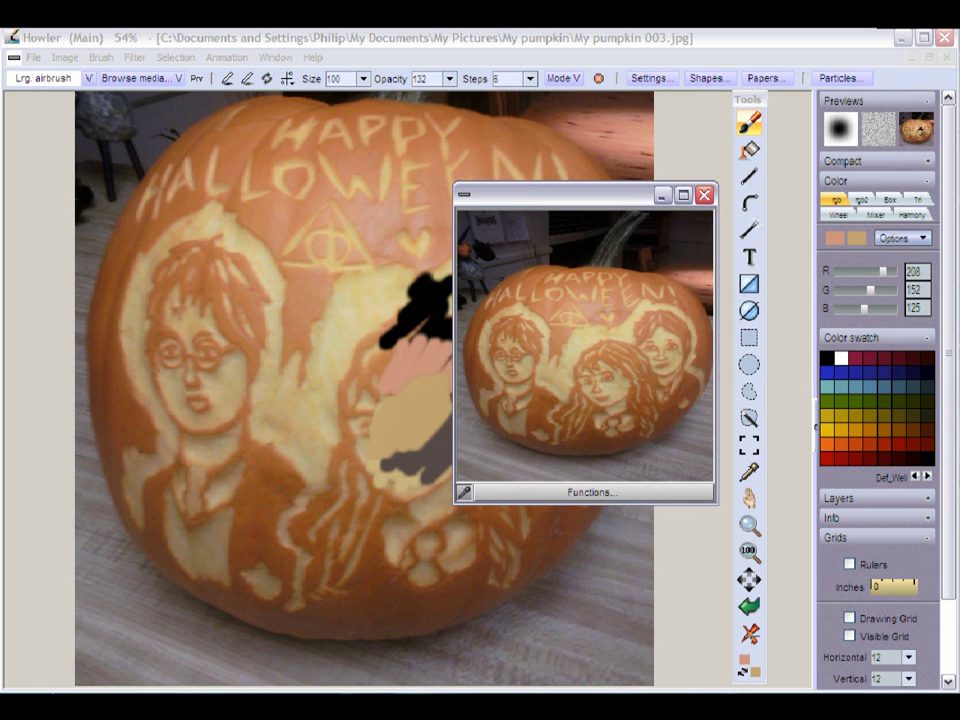
pyautogui.click(749, 632)
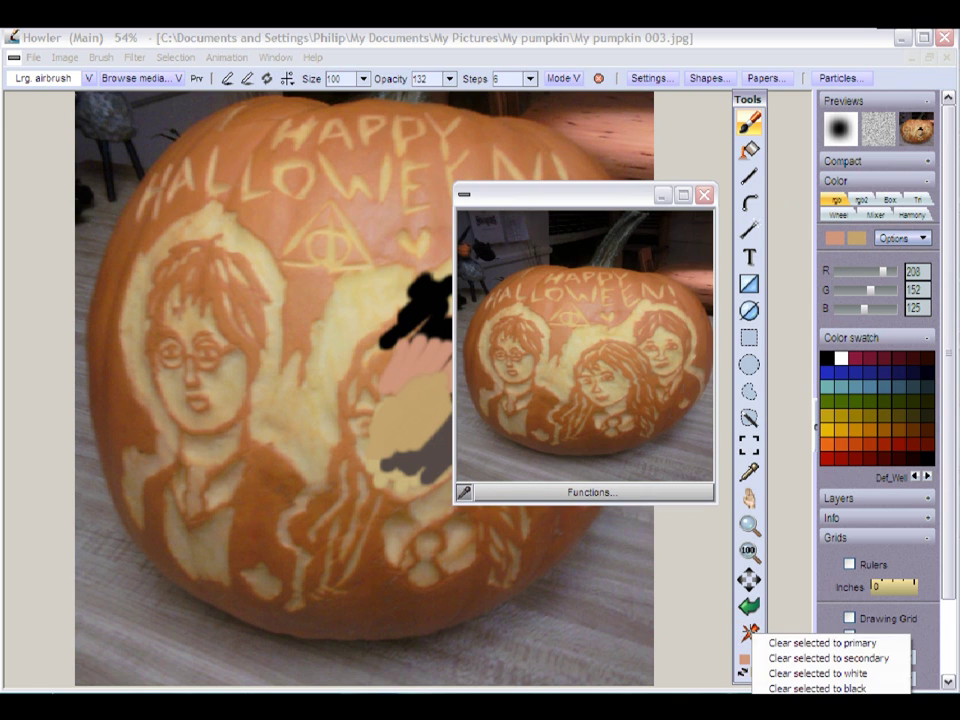
pyautogui.click(808, 643)
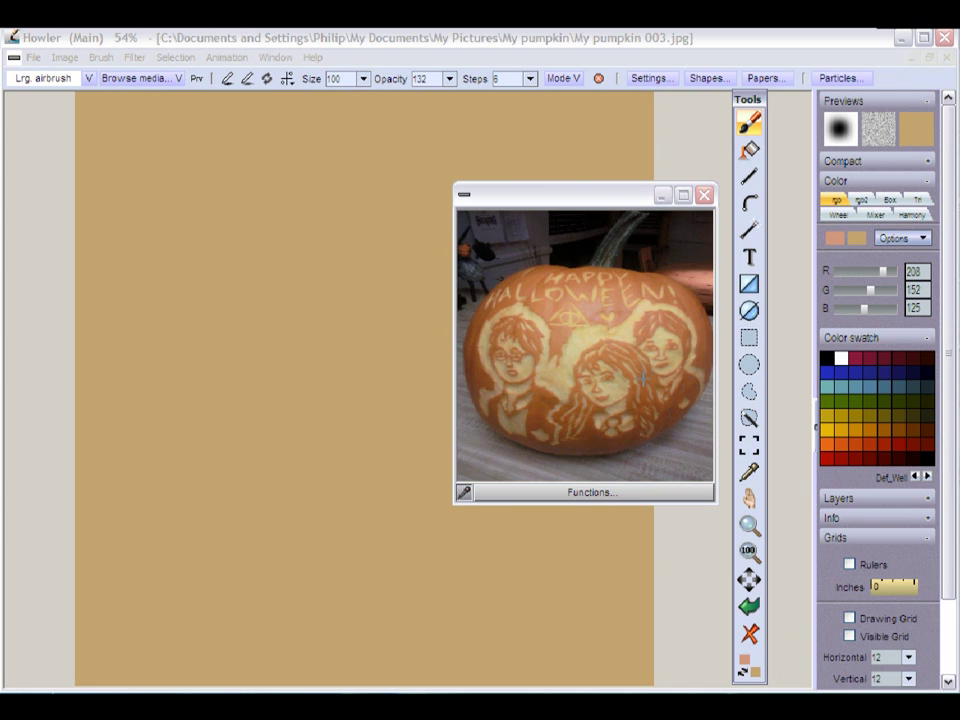
pyautogui.click(463, 492)
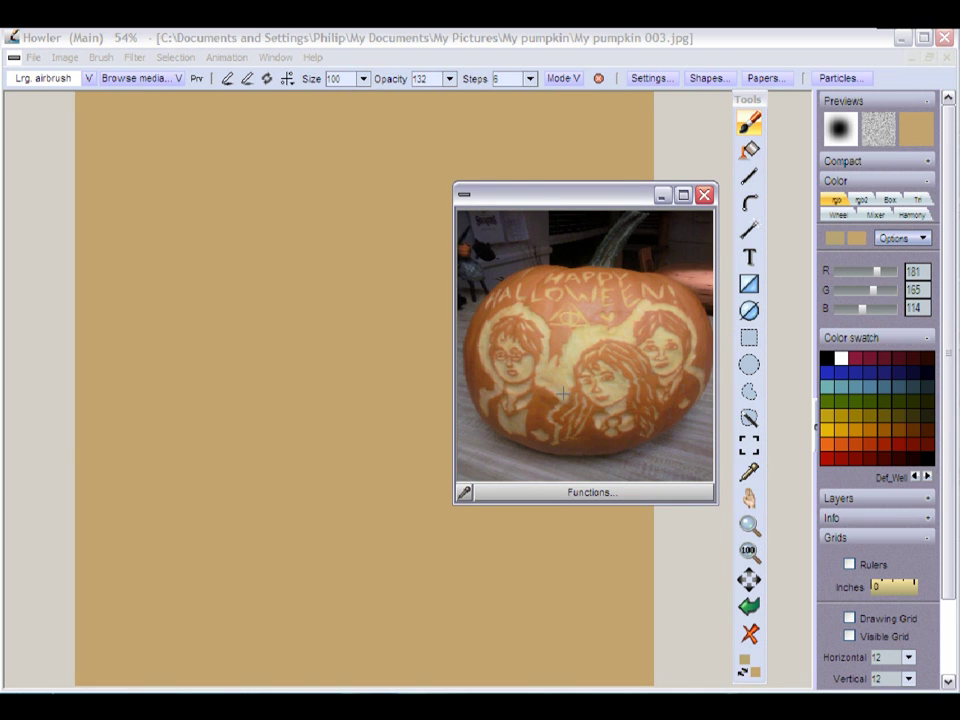
pyautogui.hotkey('ctrl', 'z')
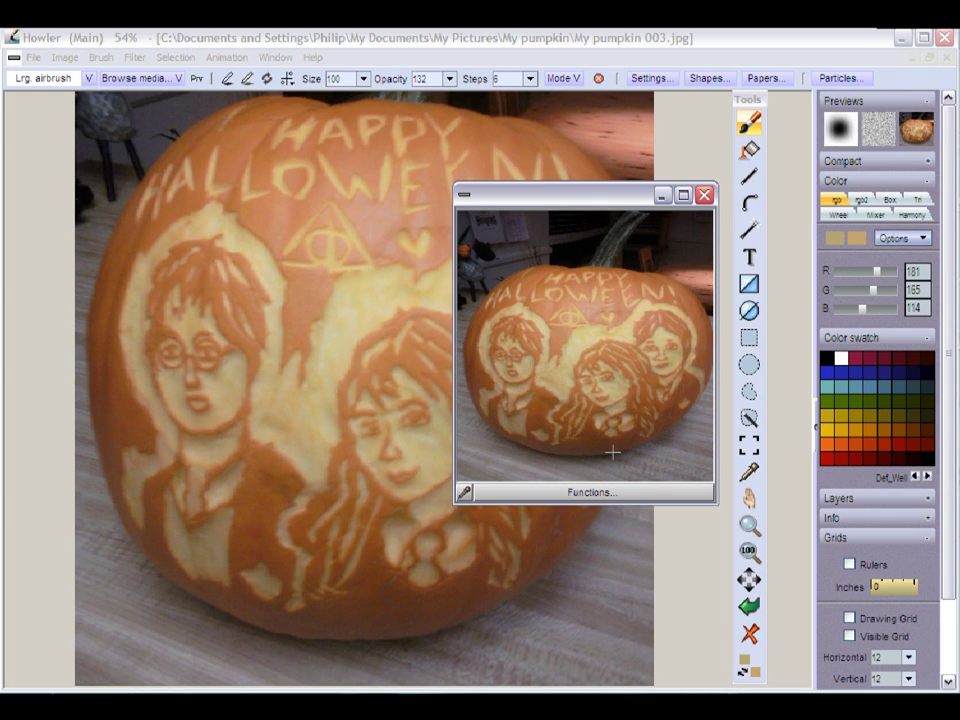
# - Apply the stored image's red channel to the canvas as greyscale
pyautogui.click(615, 491)
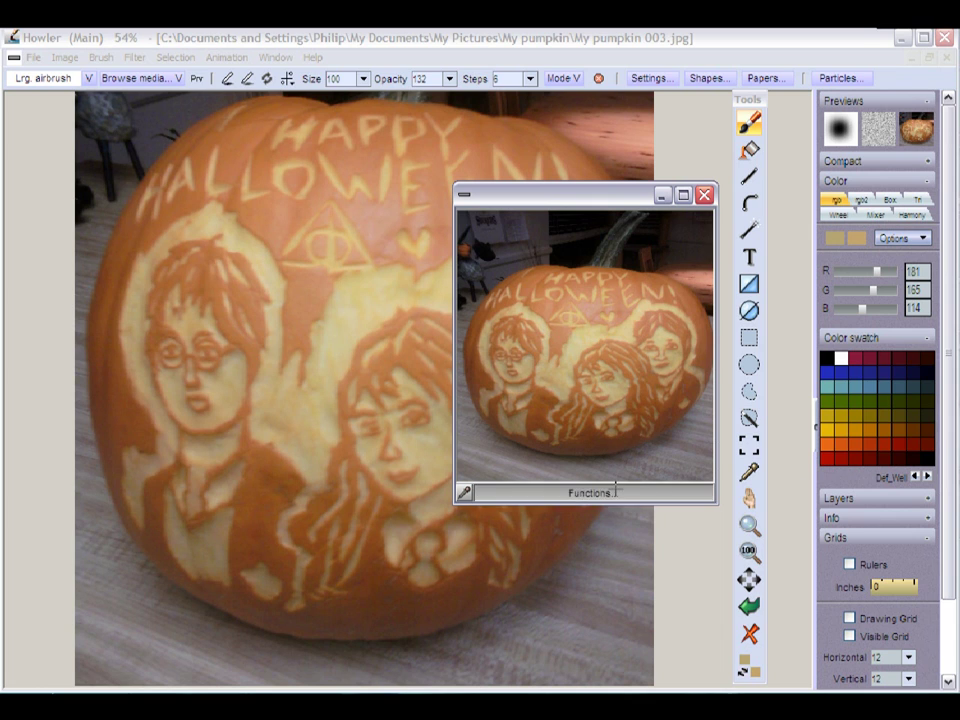
pyautogui.moveTo(720, 632)
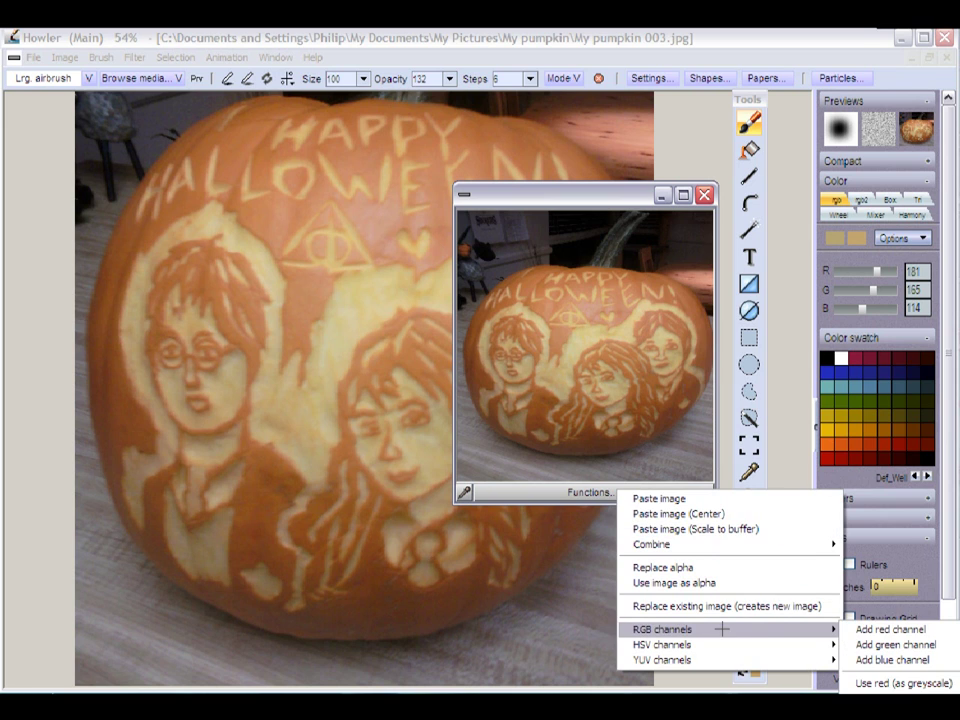
pyautogui.click(874, 684)
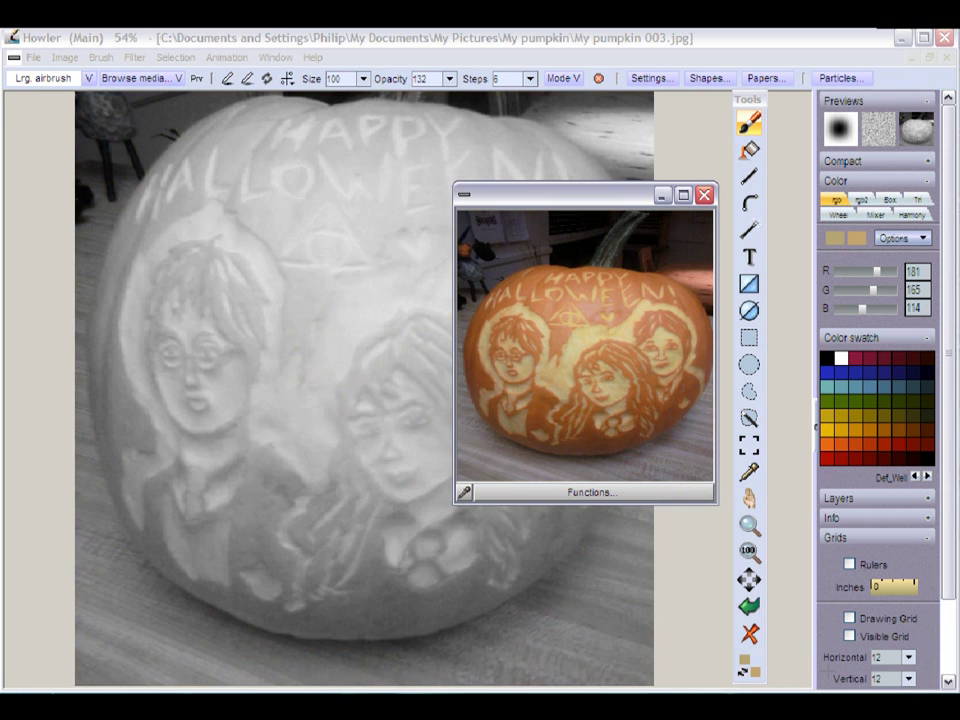
# - Move the stored-image window aside over the canvas and close it
pyautogui.moveTo(545, 193); pyautogui.dragTo(613, 293)
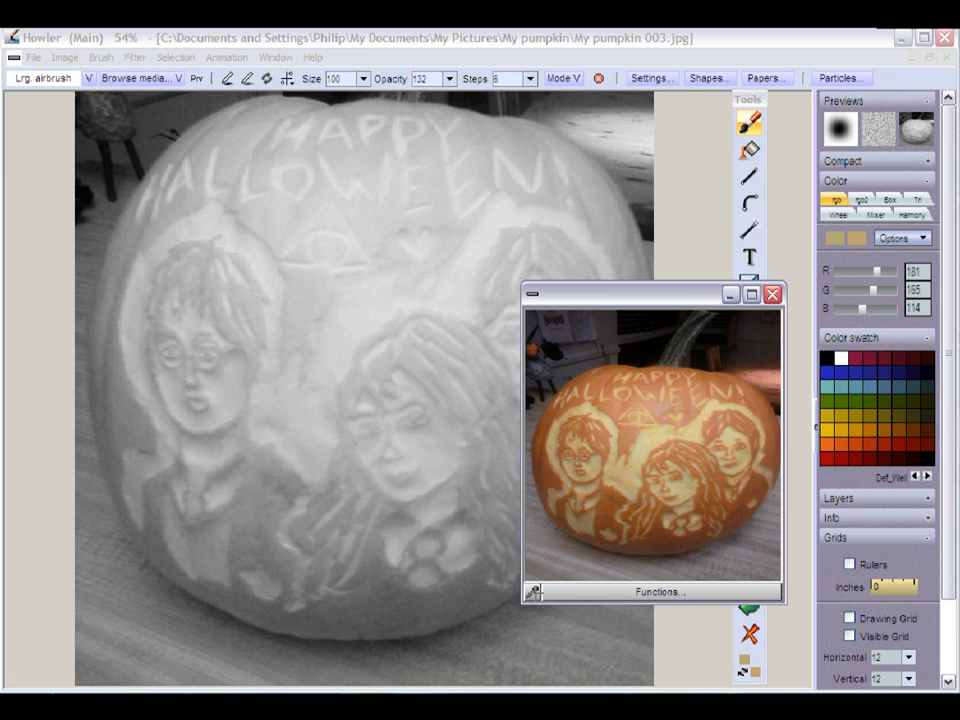
pyautogui.moveTo(683, 299); pyautogui.dragTo(202, 322)
pyautogui.click(289, 317)
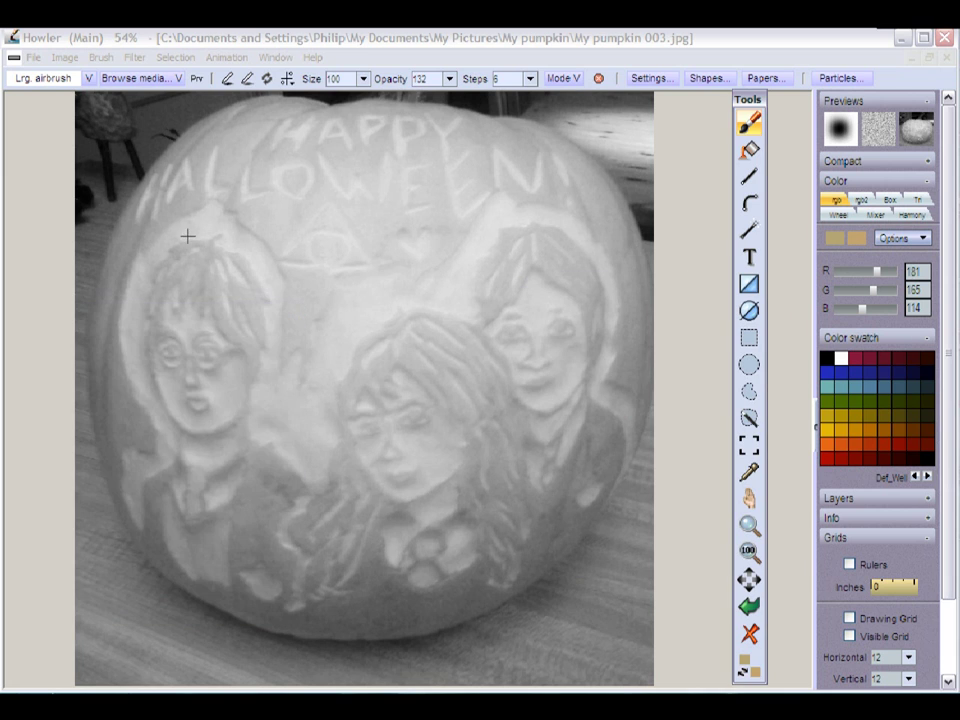
# - Switch to IrfanView and resample My pumpkin 004.jpg to half size, 400 x 300 pixels, with the Mitchell filter chosen
pyautogui.moveTo(590, 706); pyautogui.dragTo(317, 137)
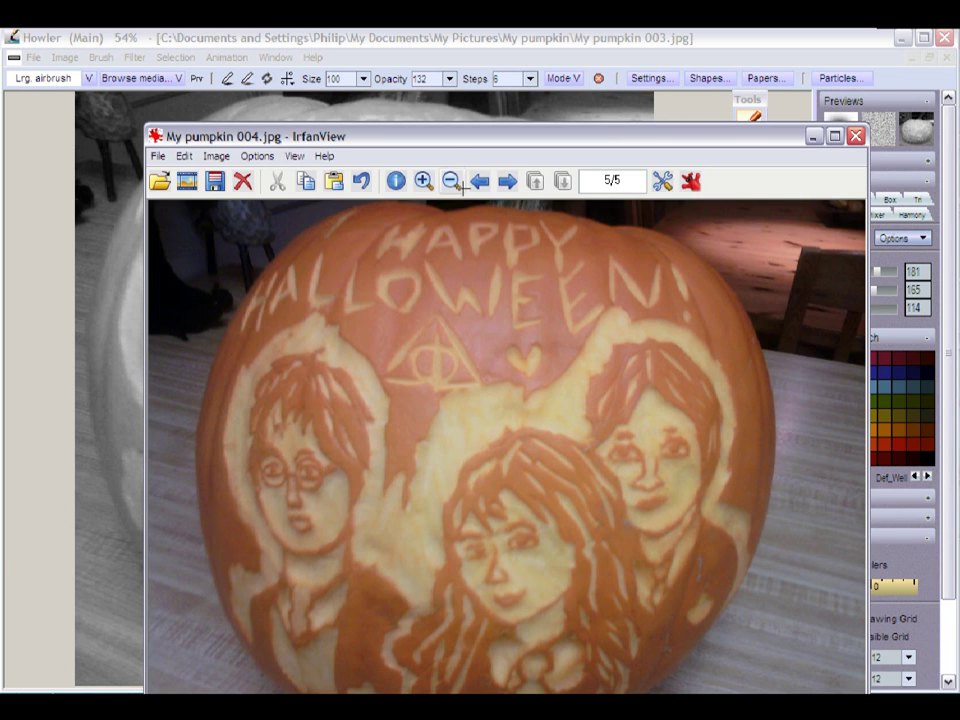
pyautogui.moveTo(454, 135); pyautogui.dragTo(432, 168)
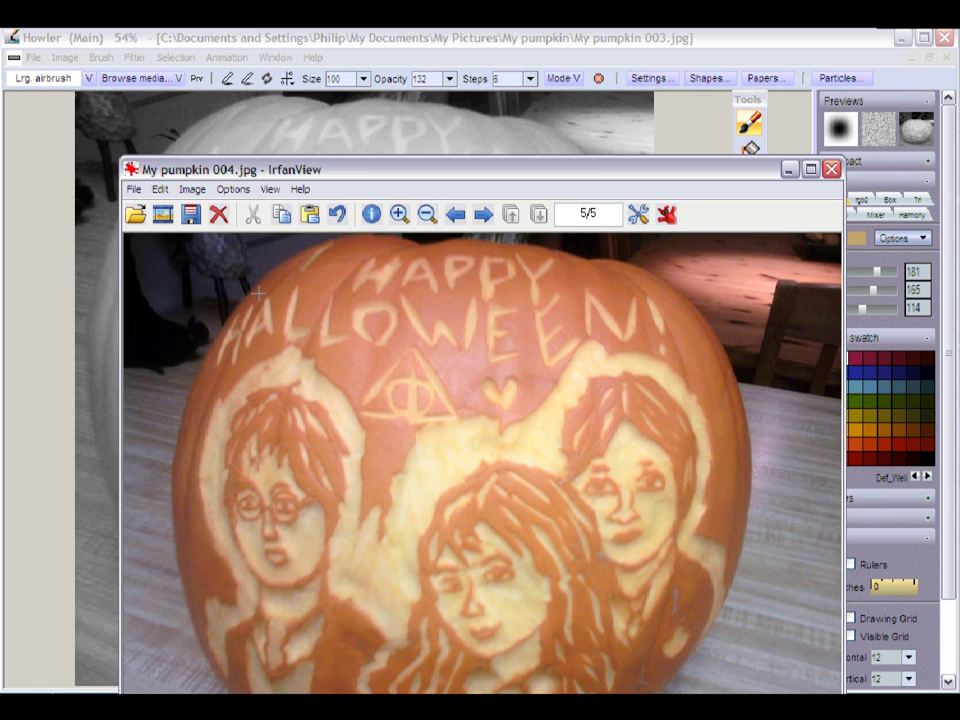
pyautogui.click(192, 189)
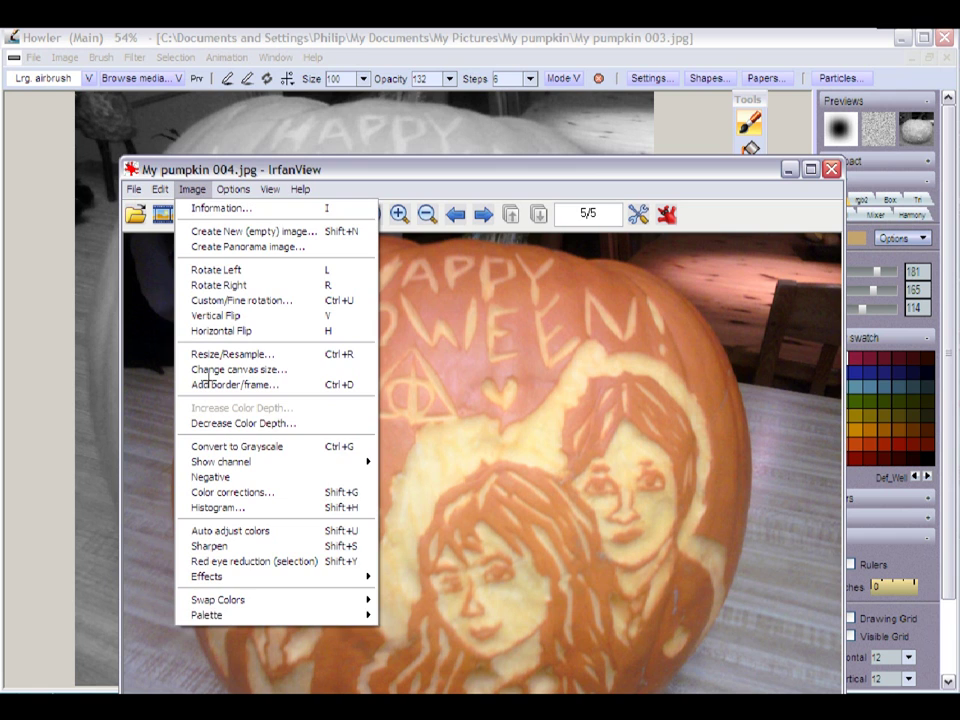
pyautogui.click(214, 163)
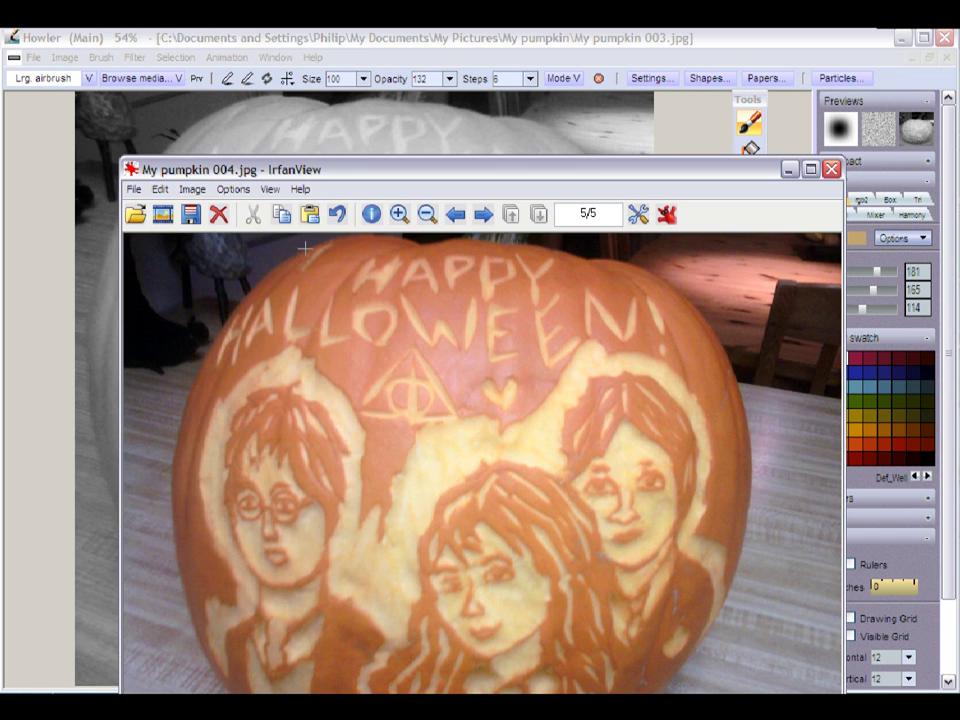
pyautogui.hotkey('alt', 'Tab')
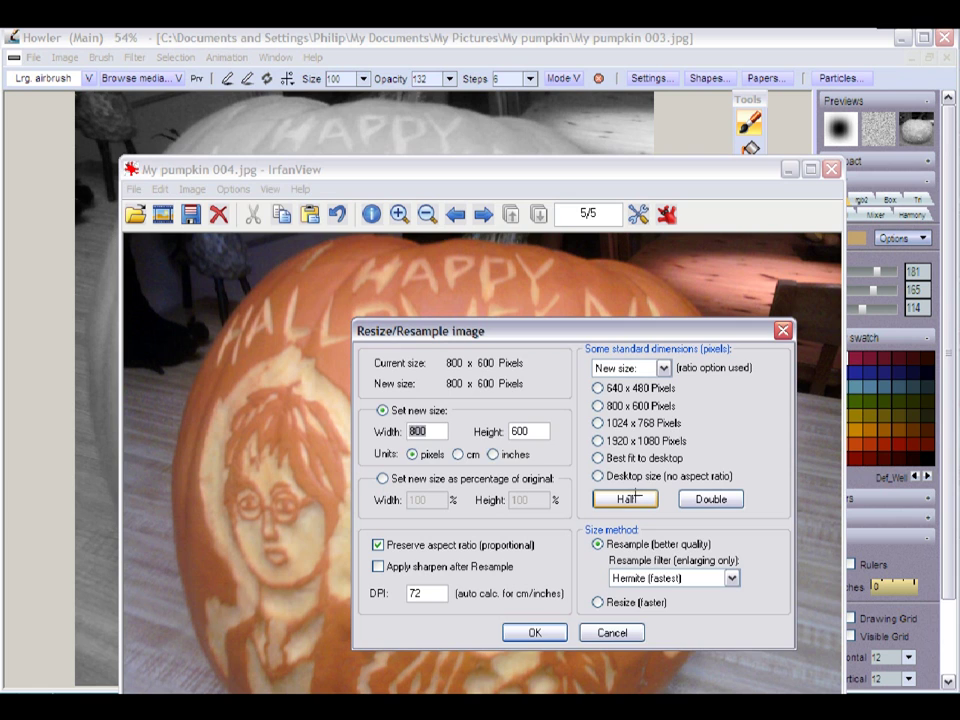
pyautogui.click(624, 498)
pyautogui.click(640, 578)
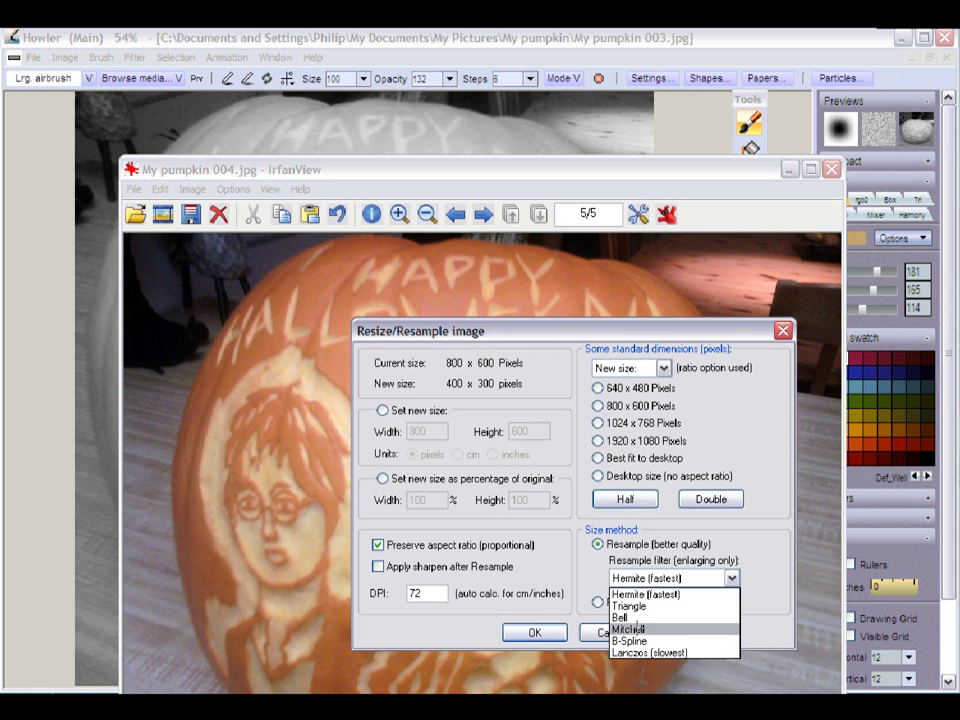
pyautogui.click(630, 629)
pyautogui.click(534, 632)
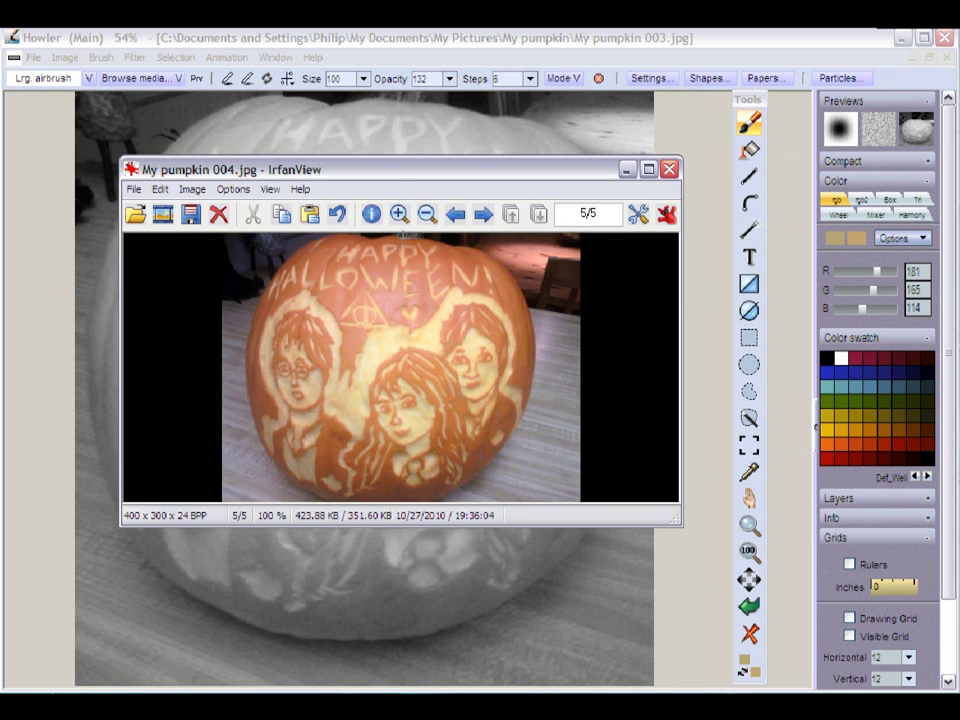
# - Move the IrfanView window aside and copy the resized pumpkin picture to the clipboard
pyautogui.moveTo(390, 173); pyautogui.dragTo(618, 177)
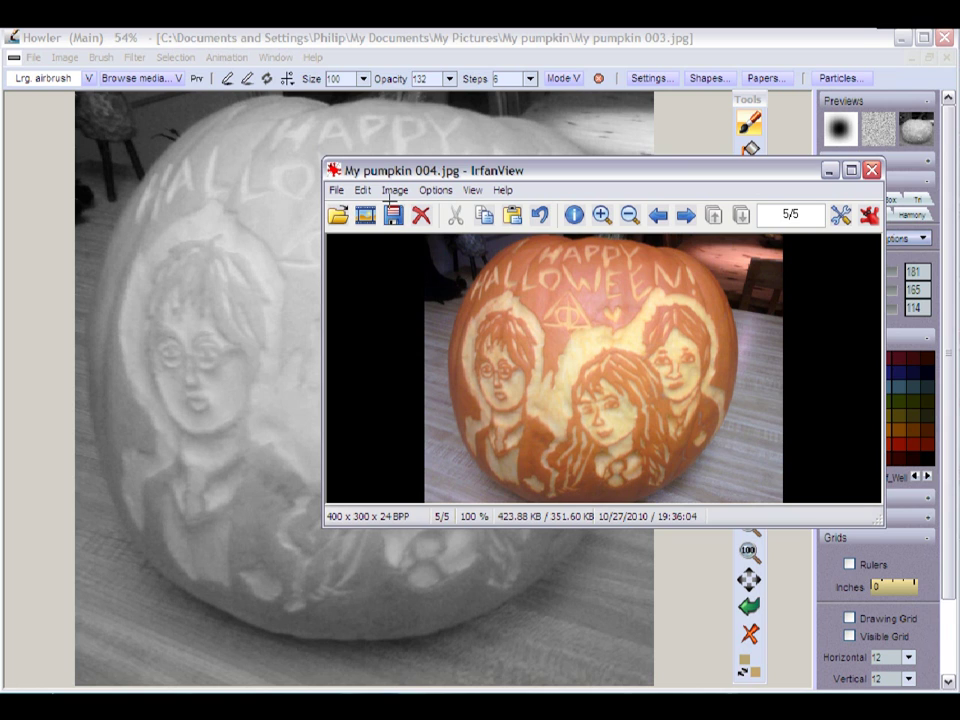
pyautogui.click(362, 190)
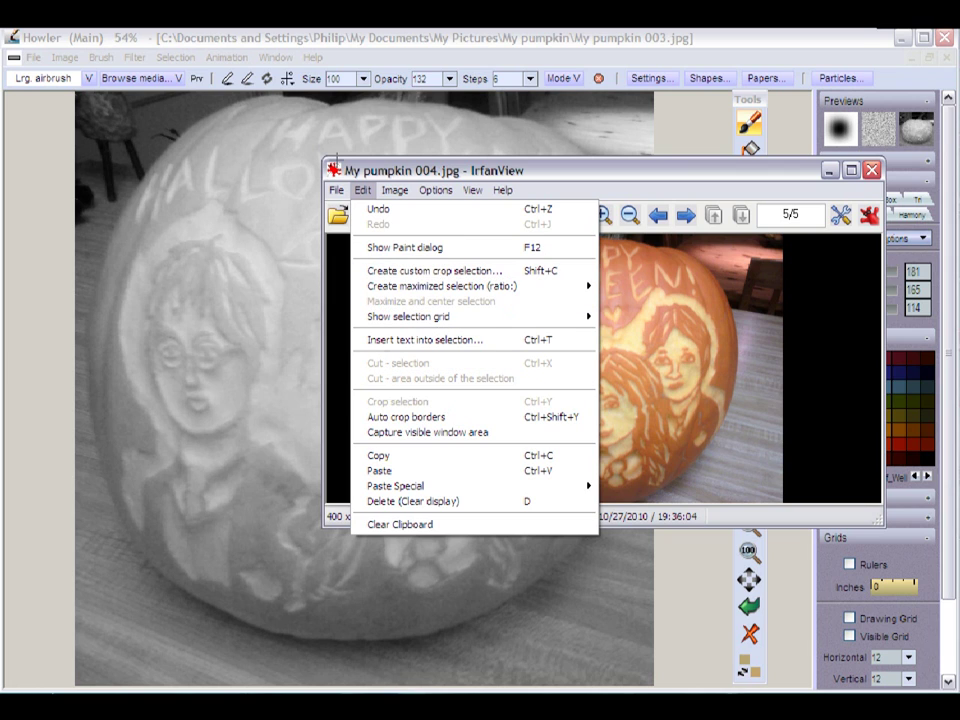
pyautogui.click(355, 163)
# - Switch back to Howler and paste the clipboard picture to a stored image
pyautogui.click(64, 57)
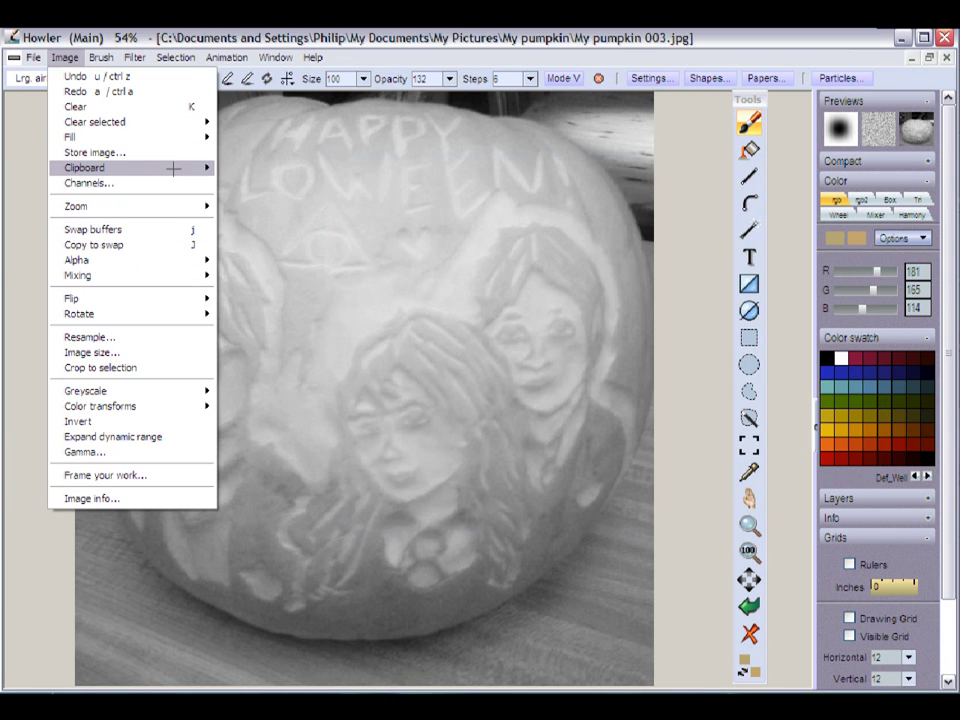
pyautogui.moveTo(171, 167)
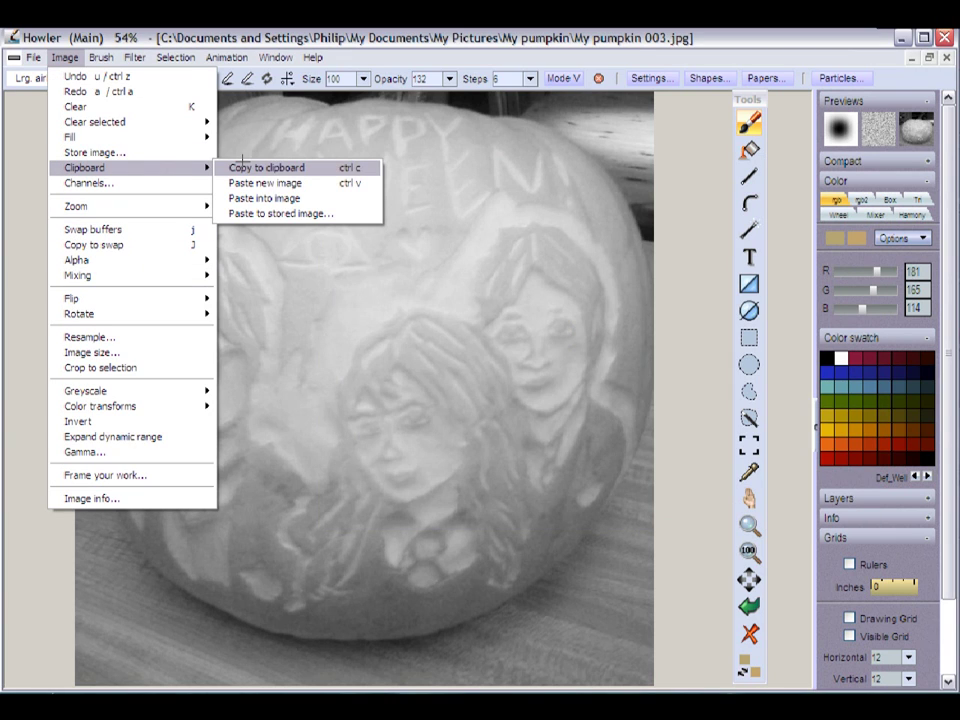
pyautogui.click(341, 213)
# - Move the new stored-image window beside the carved faces on the canvas and enlarge it
pyautogui.moveTo(146, 163); pyautogui.dragTo(176, 380)
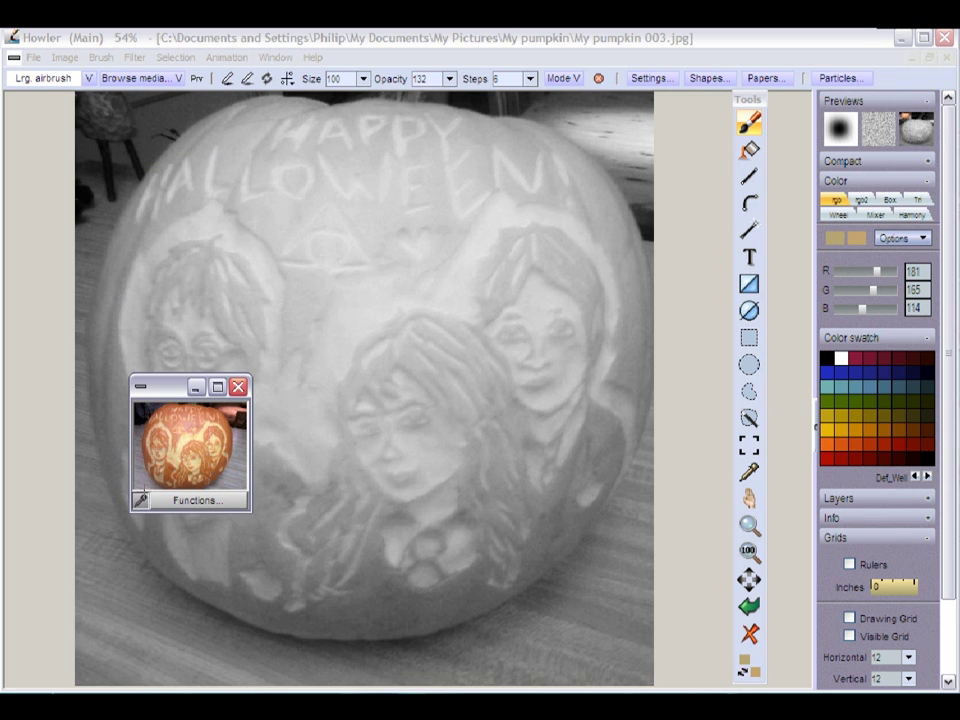
pyautogui.moveTo(279, 352); pyautogui.dragTo(590, 265)
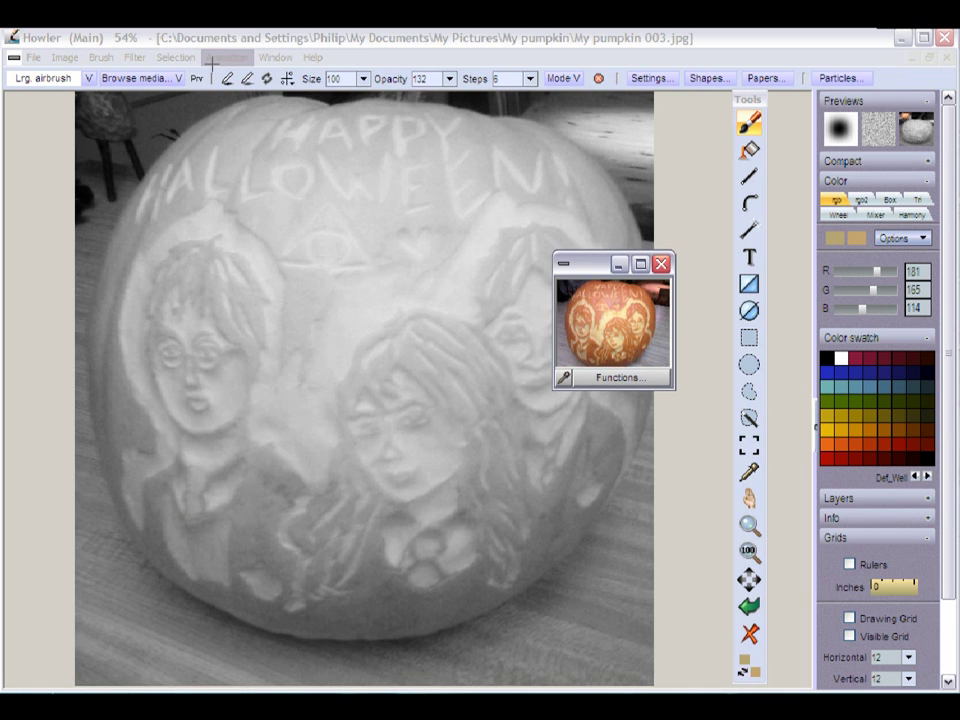
pyautogui.click(175, 57)
pyautogui.click(192, 92)
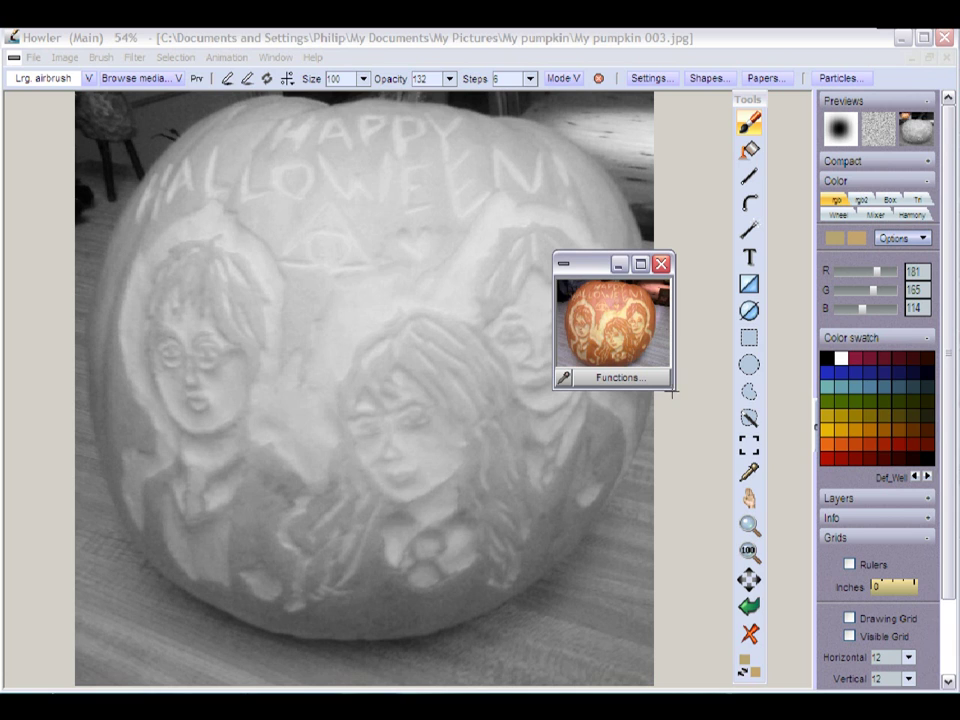
pyautogui.moveTo(673, 388); pyautogui.dragTo(763, 550)
# - Sample orange, grey-violet and black from the stored image and paint a zigzag stroke on the canvas with each
pyautogui.moveTo(567, 539); pyautogui.dragTo(600, 355)
pyautogui.moveTo(428, 345)
pyautogui.mouseDown()
pyautogui.moveTo(462, 402)
pyautogui.moveTo(402, 605)
pyautogui.mouseUp()
pyautogui.click(743, 485)
pyautogui.moveTo(480, 398)
pyautogui.mouseDown()
pyautogui.moveTo(369, 381)
pyautogui.moveTo(317, 324)
pyautogui.moveTo(440, 256)
pyautogui.moveTo(473, 321)
pyautogui.moveTo(462, 363)
pyautogui.mouseUp()
pyautogui.click(580, 298)
pyautogui.click(568, 539)
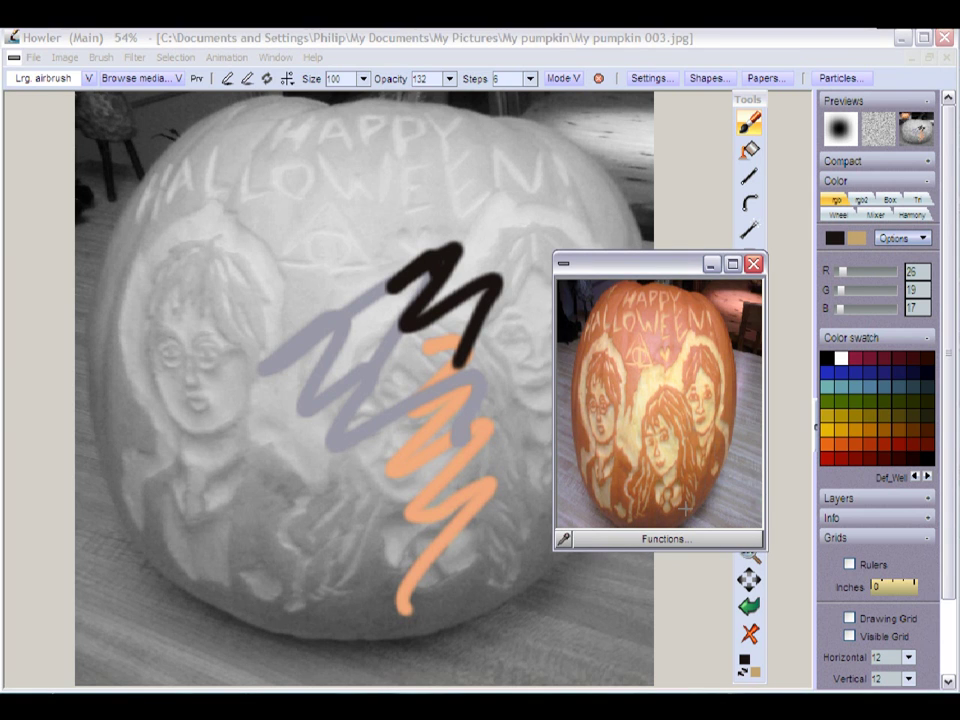
# - Examine the whole canvas and the small pasted picture in its corner, keeping the stored-image window clear of it
pyautogui.scroll(-5, 473, 318)
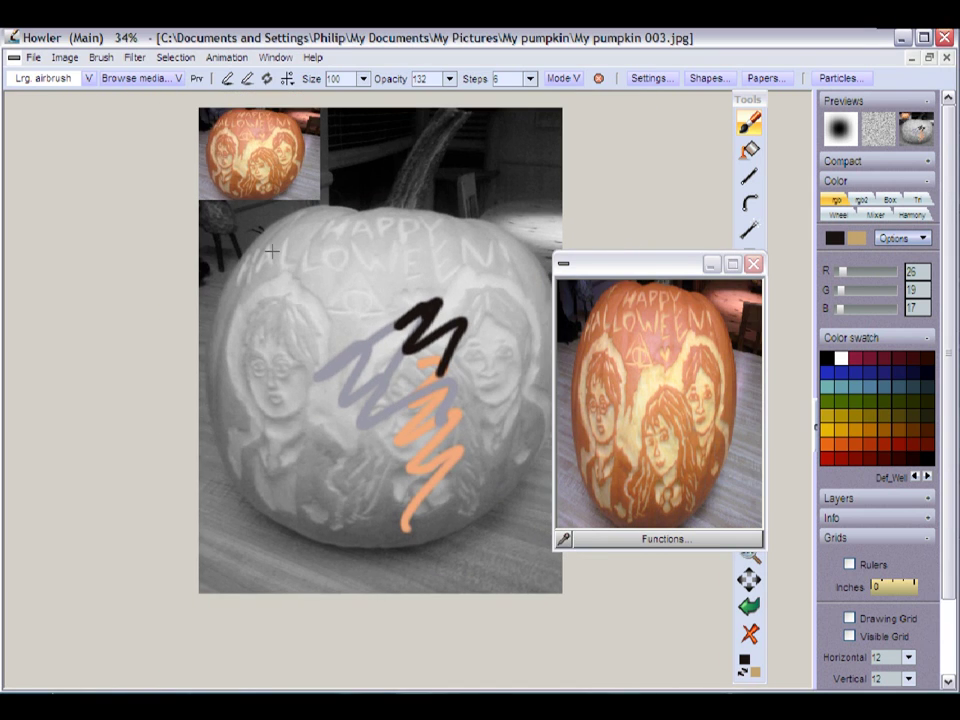
pyautogui.moveTo(344, 243); pyautogui.dragTo(317, 311)
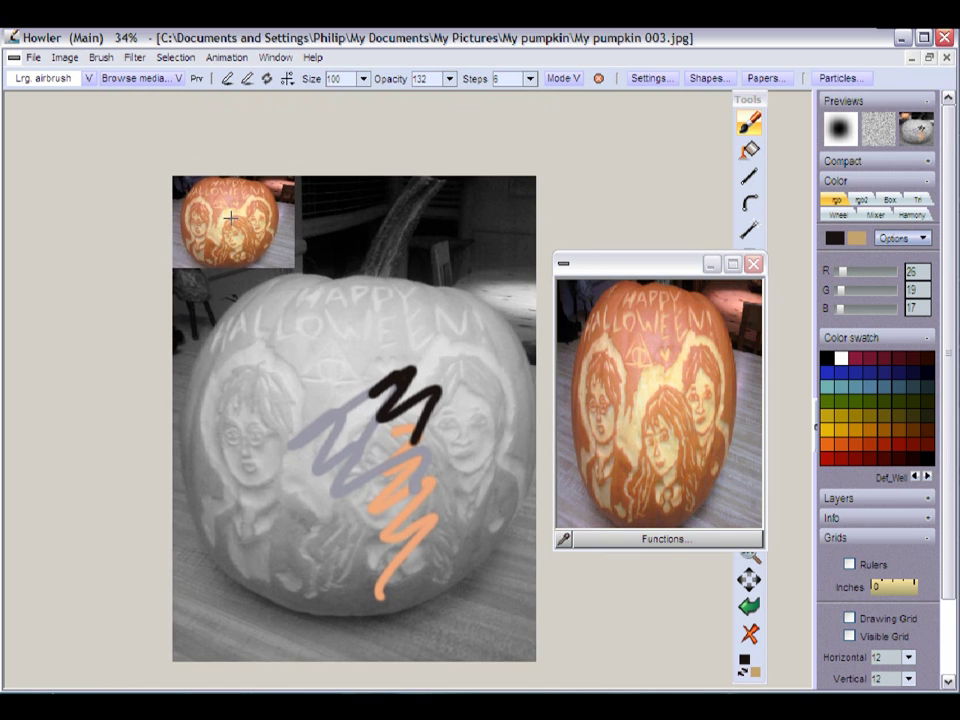
pyautogui.moveTo(642, 266); pyautogui.dragTo(664, 234)
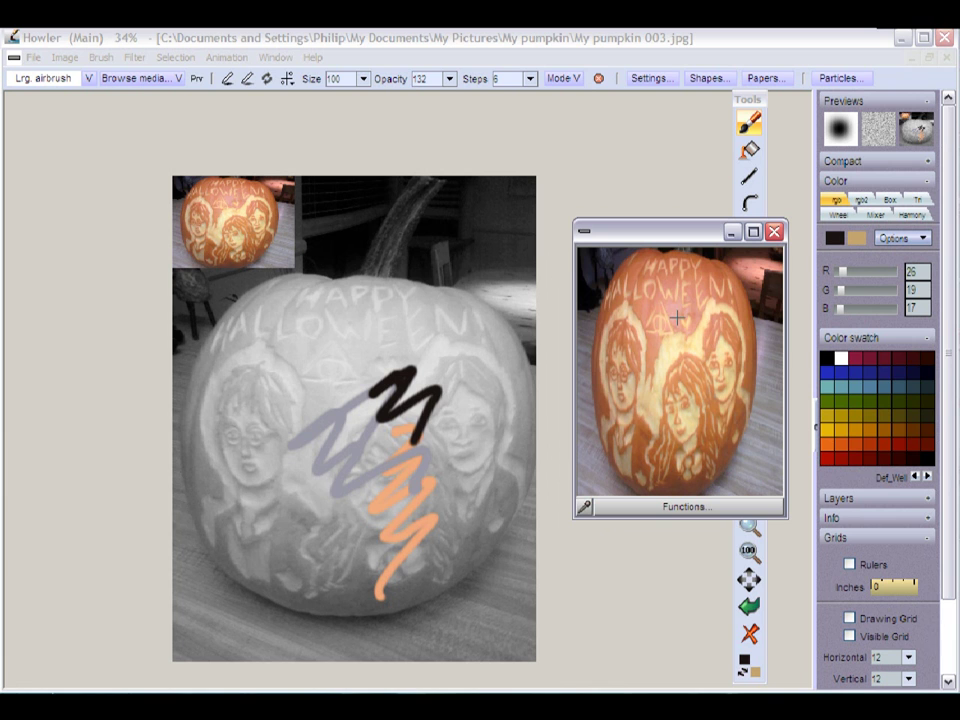
pyautogui.scroll(4, 392, 369)
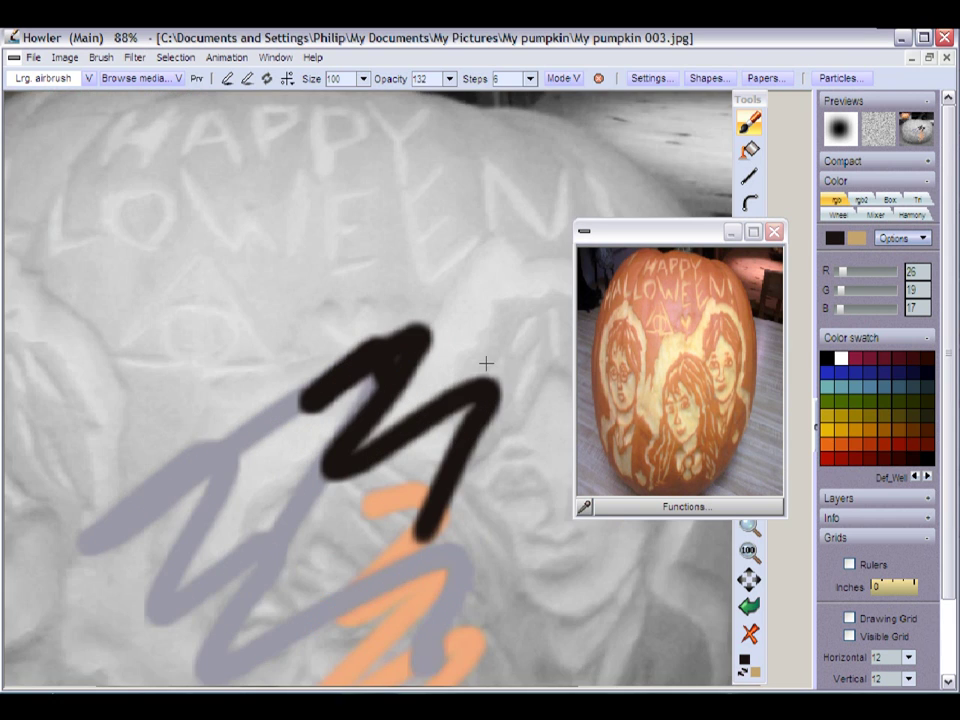
pyautogui.scroll(-4, 299, 440)
pyautogui.scroll(1, 299, 440)
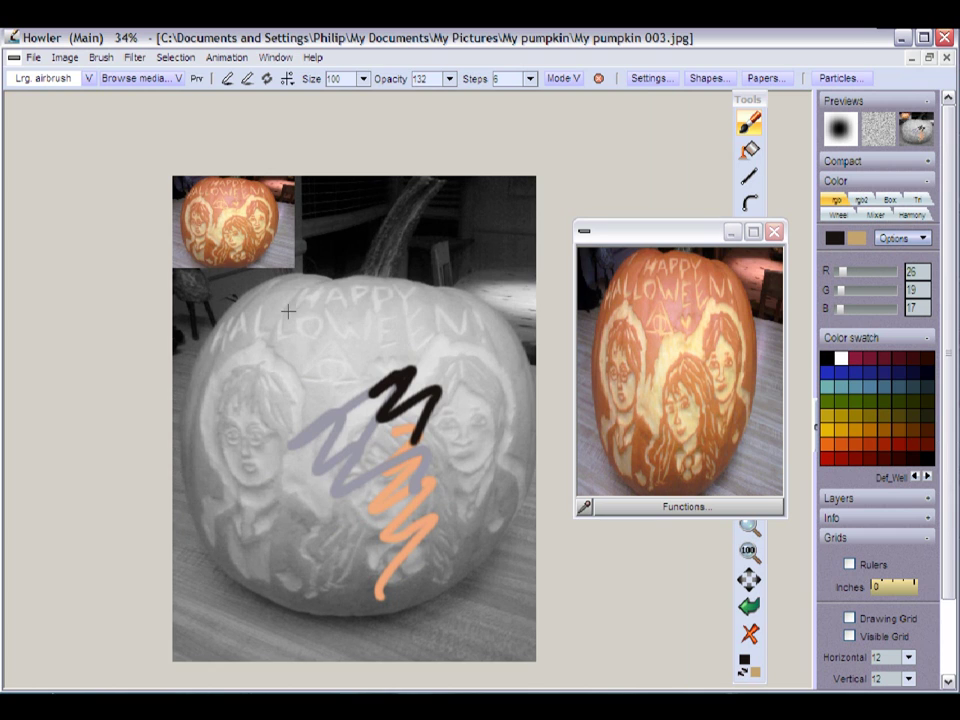
pyautogui.moveTo(658, 228); pyautogui.dragTo(578, 104)
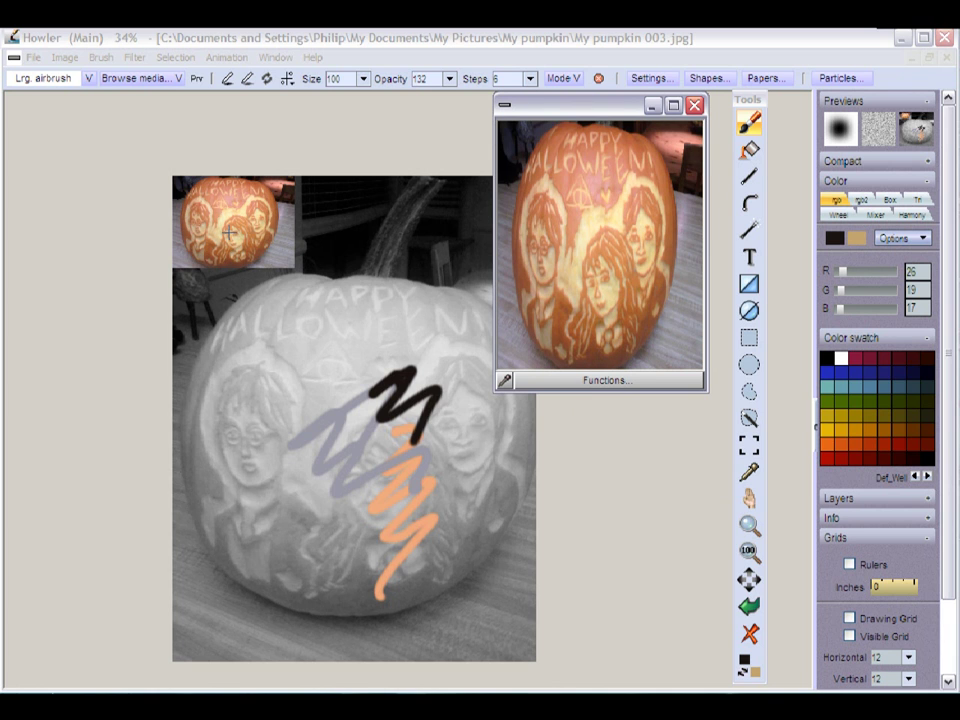
pyautogui.scroll(10, 720, 403)
pyautogui.scroll(-9, 400, 486)
pyautogui.scroll(-2, 400, 486)
pyautogui.scroll(2, 400, 486)
# - Replace the existing canvas image with the stored image, creating a new image
pyautogui.click(606, 380)
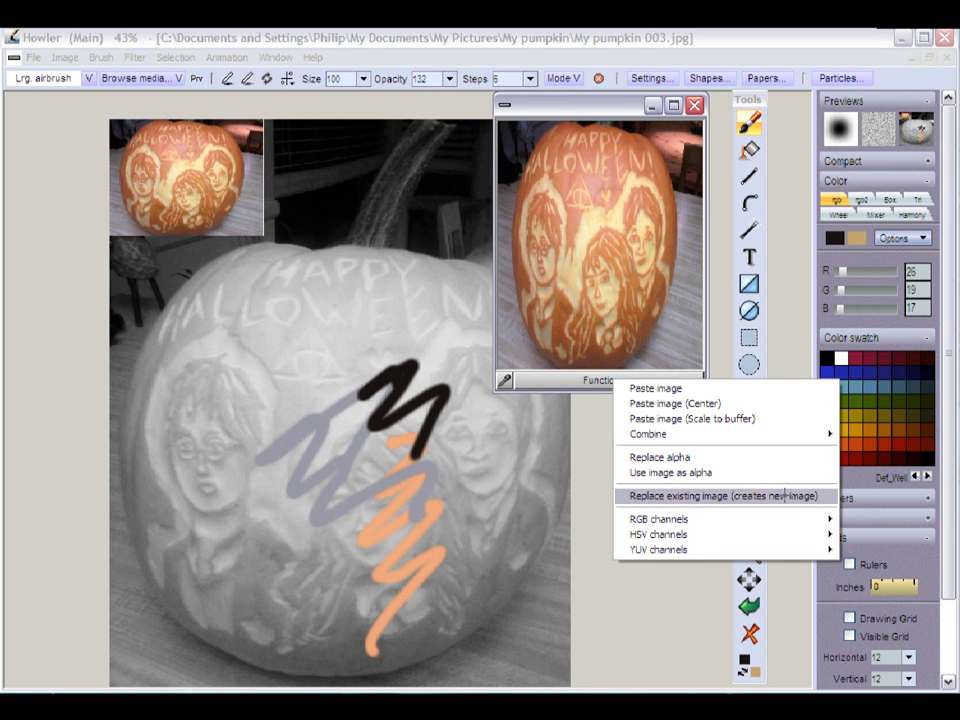
pyautogui.click(785, 495)
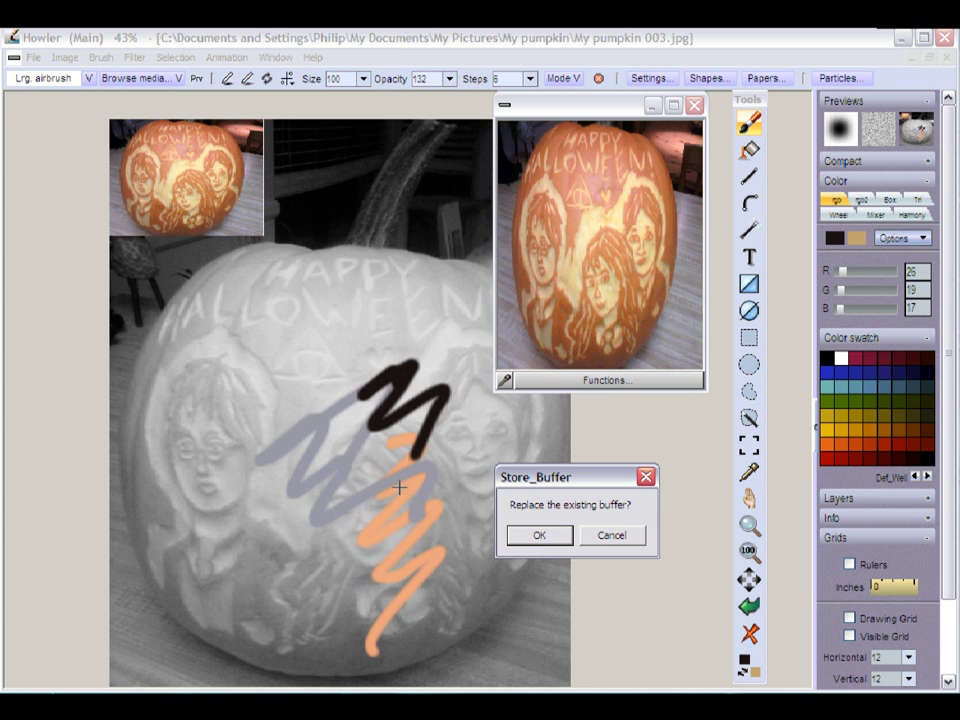
pyautogui.click(541, 535)
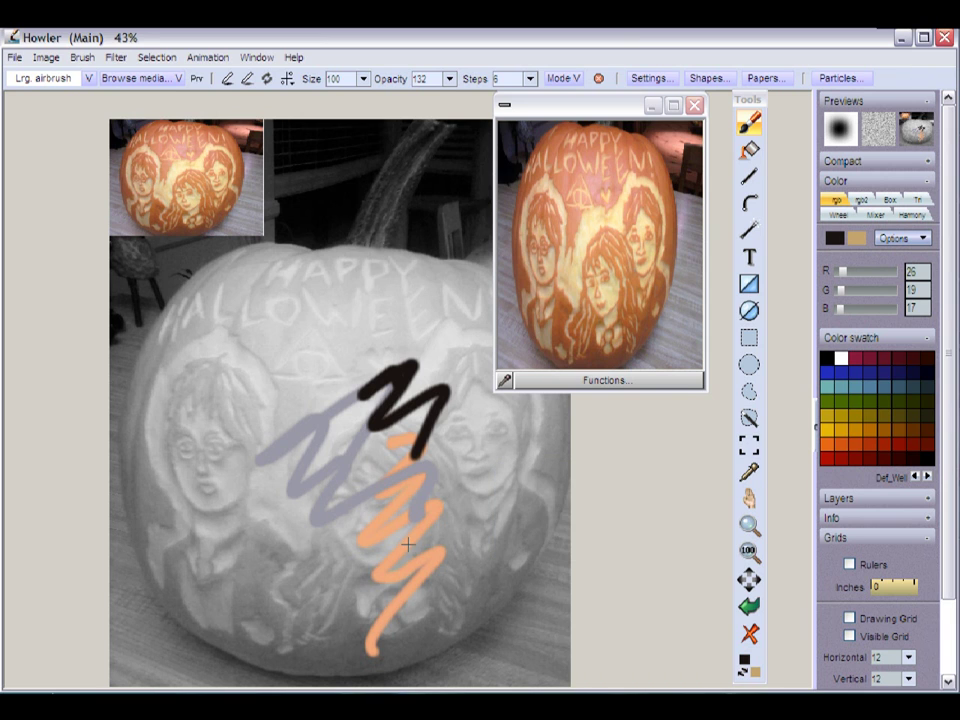
pyautogui.scroll(5, 471, 424)
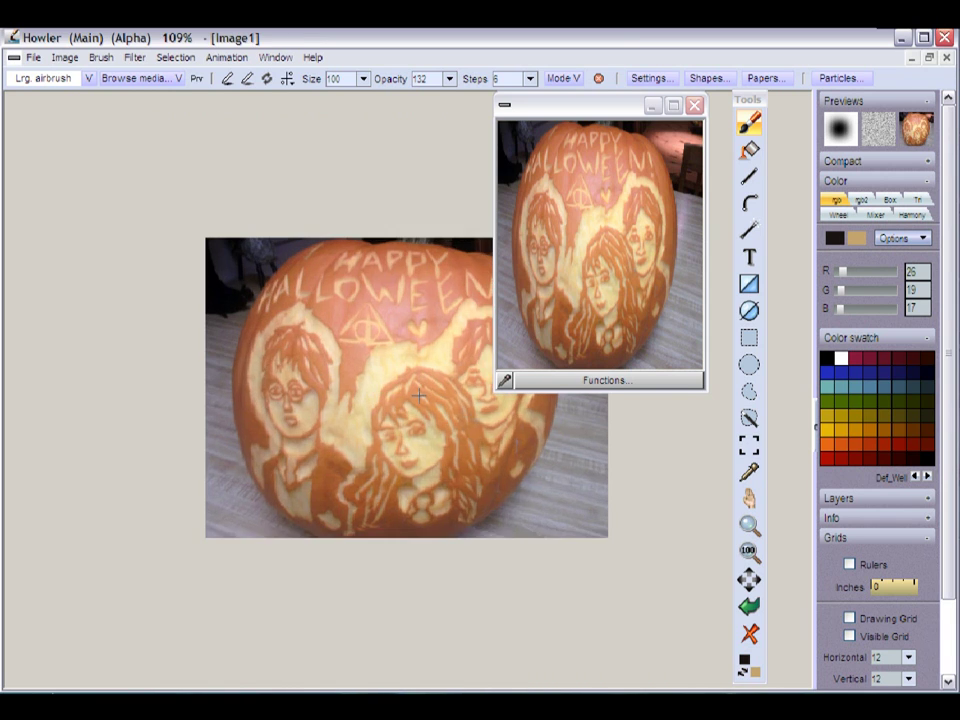
pyautogui.scroll(2, 471, 423)
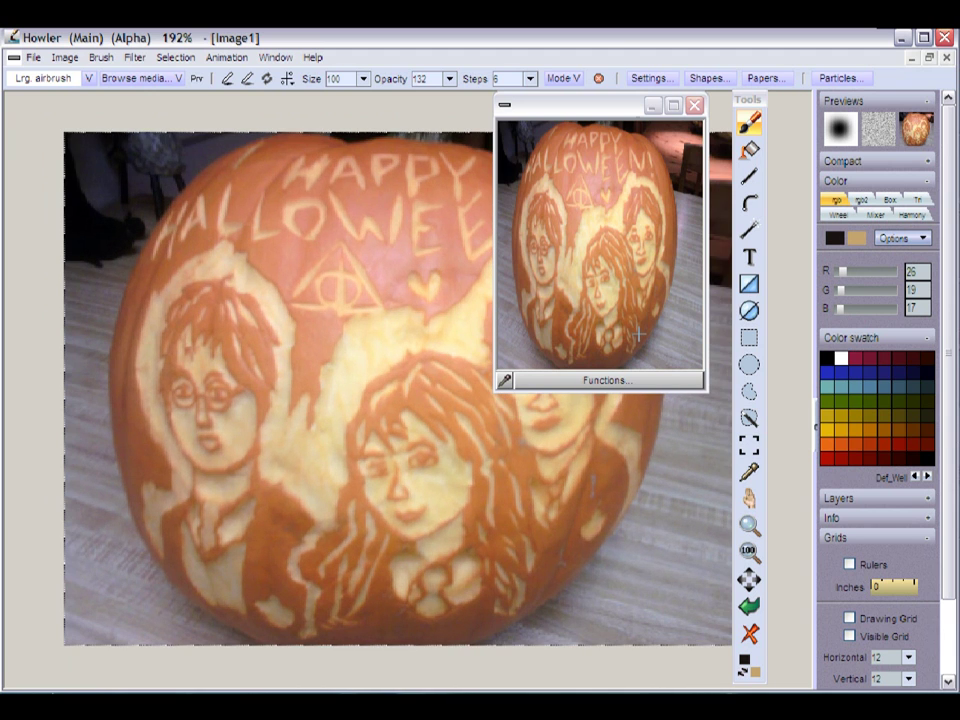
# - Sample a light tan primary colour from the stored image and close the stored-image window
pyautogui.moveTo(617, 105); pyautogui.dragTo(608, 211)
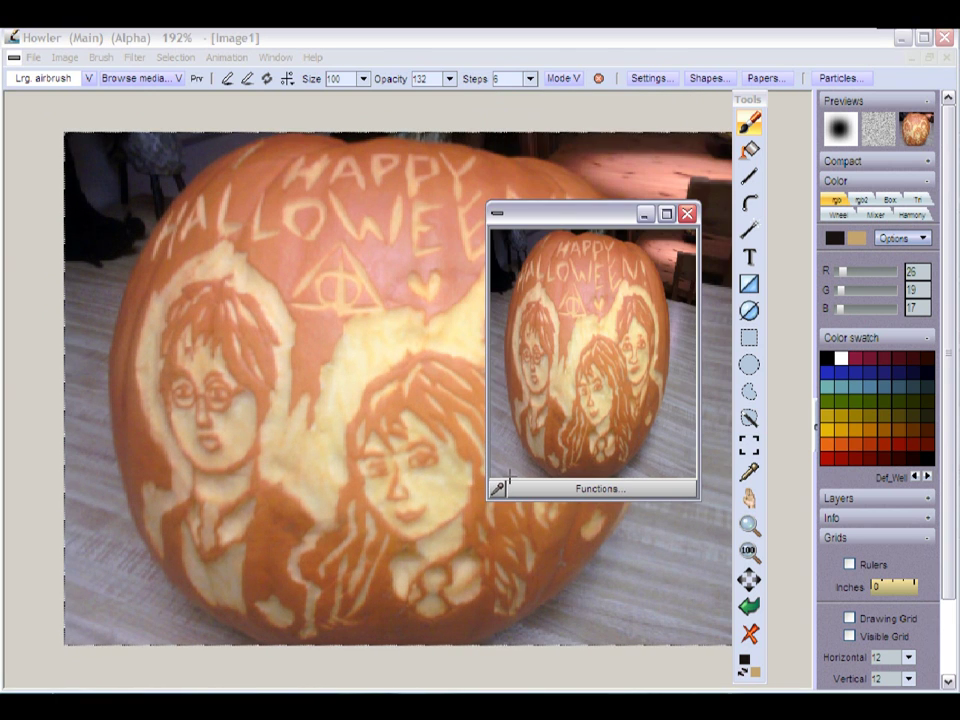
pyautogui.click(583, 322)
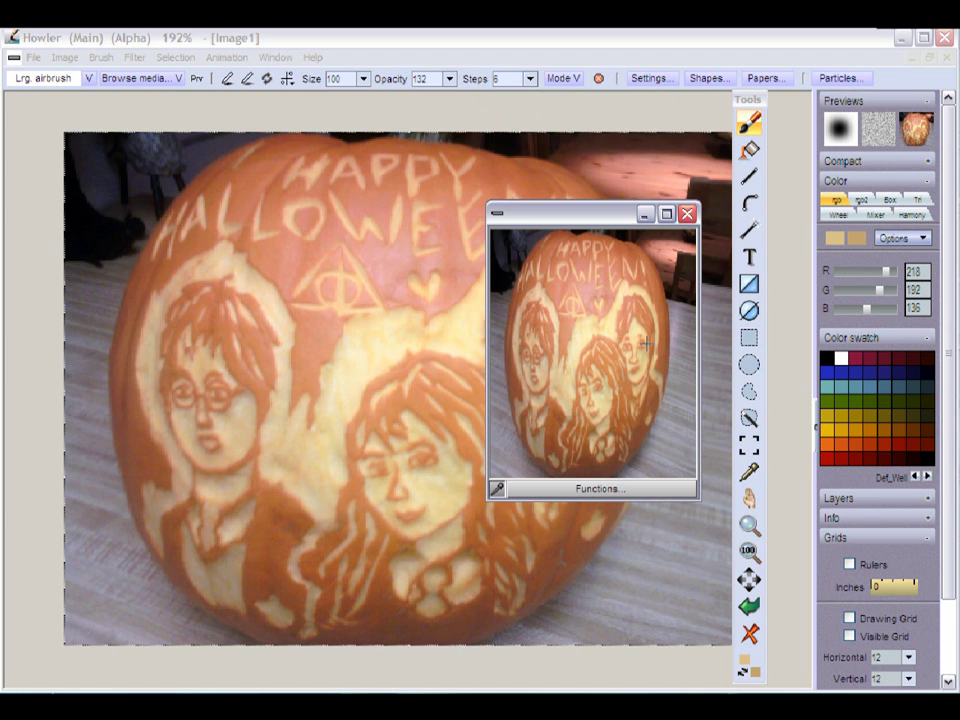
pyautogui.click(688, 213)
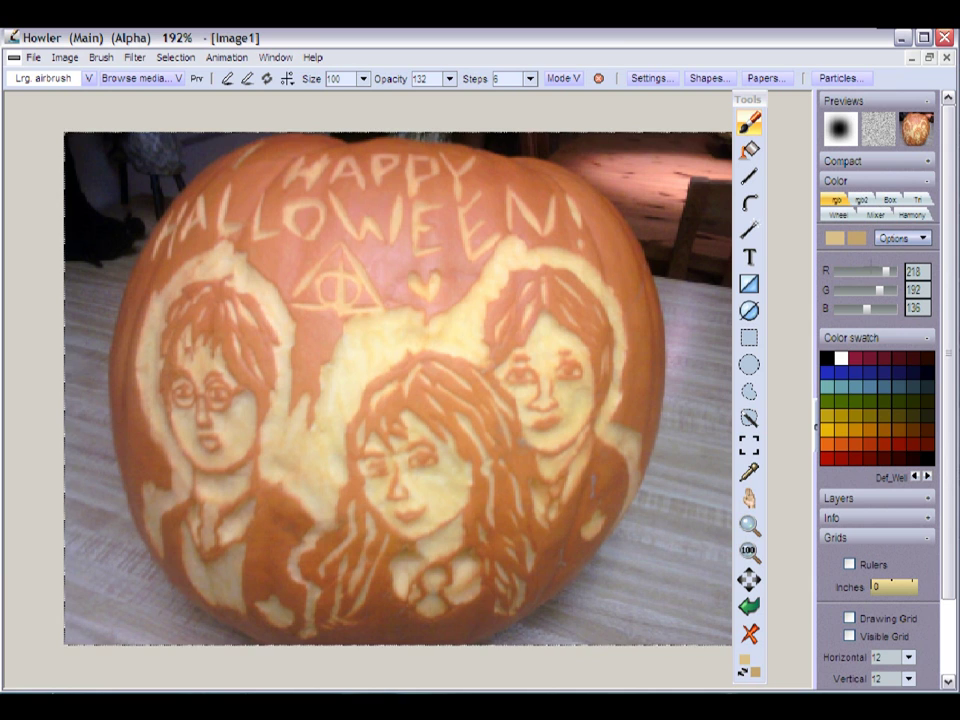
# - Go through the rgb2, Box and Tri colour pickers and settle on the Box picker
pyautogui.click(870, 337)
pyautogui.click(870, 337)
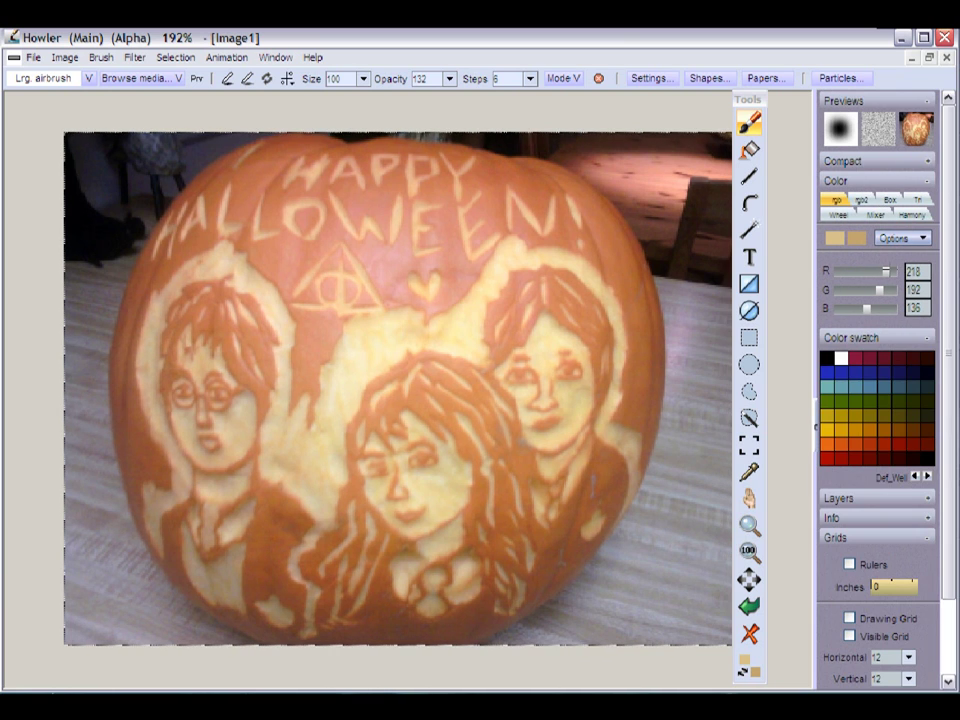
pyautogui.click(867, 202)
pyautogui.click(891, 200)
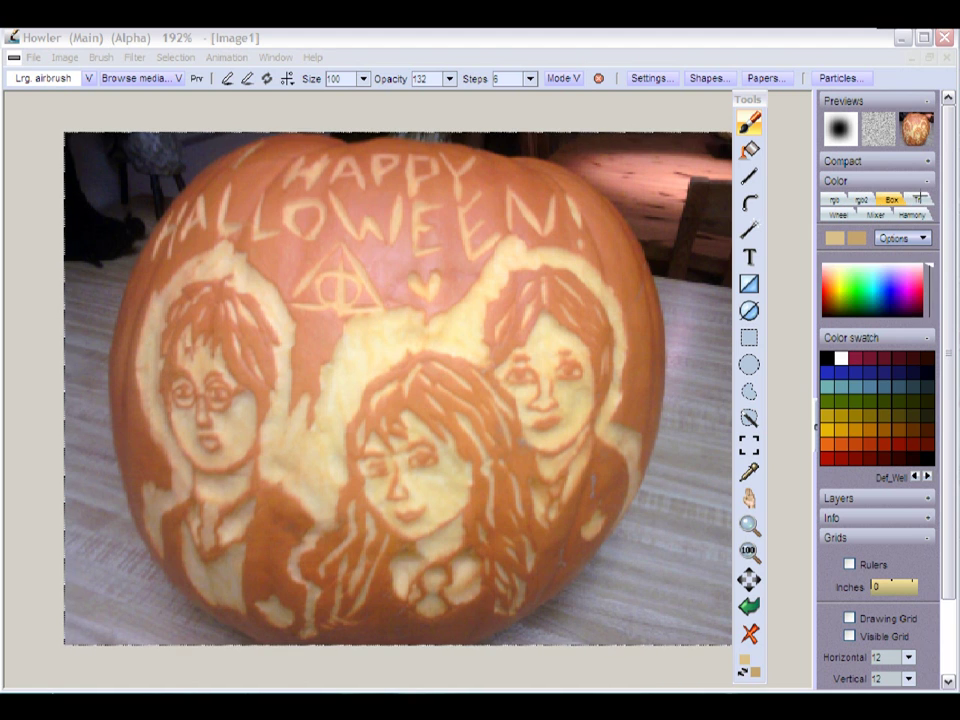
pyautogui.click(913, 200)
pyautogui.click(889, 199)
# - Choose green, magenta and orange in the colour box and paint a patch of each over the pumpkin's right-hand face
pyautogui.click(866, 293)
pyautogui.moveTo(625, 320)
pyautogui.mouseDown()
pyautogui.moveTo(655, 385)
pyautogui.moveTo(675, 400)
pyautogui.mouseUp()
pyautogui.moveTo(887, 273); pyautogui.dragTo(904, 287)
pyautogui.moveTo(595, 265); pyautogui.dragTo(685, 305)
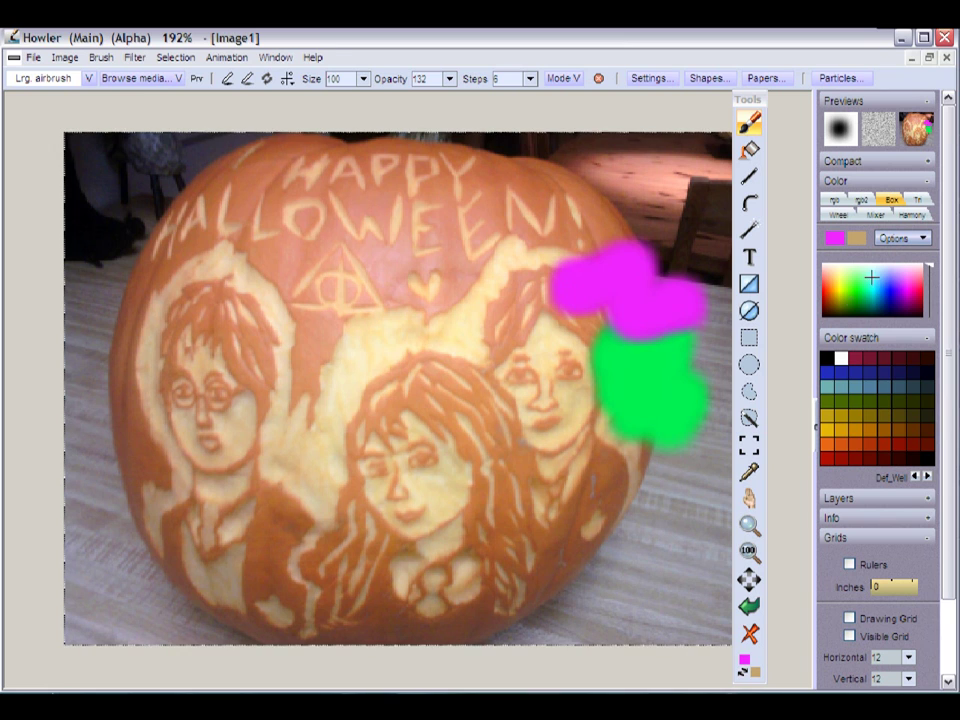
pyautogui.click(825, 292)
pyautogui.moveTo(518, 330); pyautogui.dragTo(583, 422)
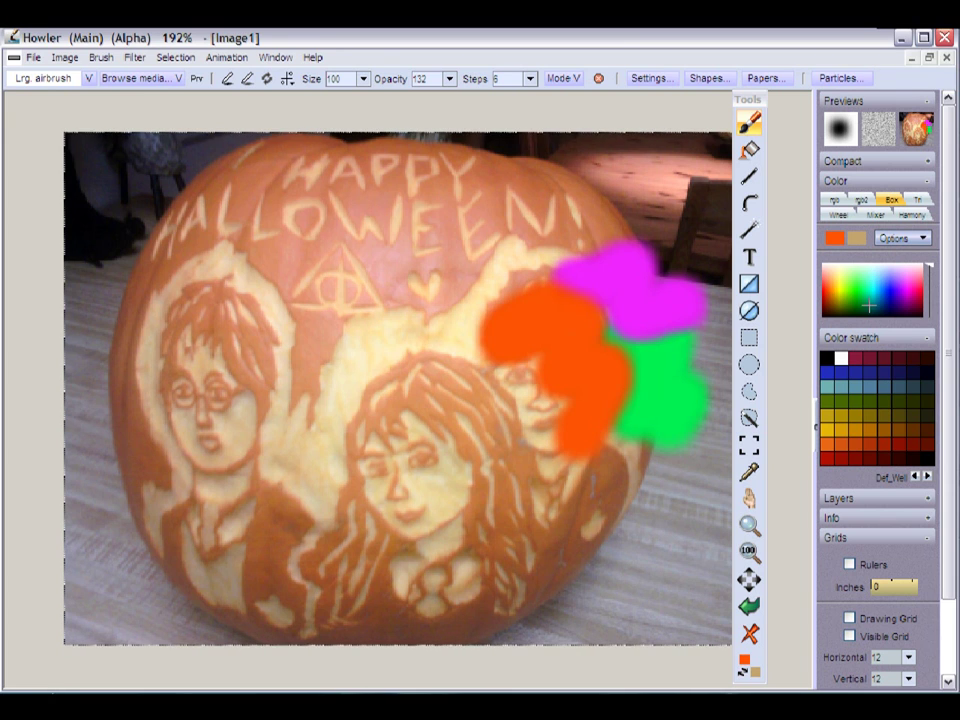
# - Choose dark green as the secondary colour and paint a patch with it beside the bright green one
pyautogui.rightClick(869, 289)
pyautogui.rightClick(858, 305)
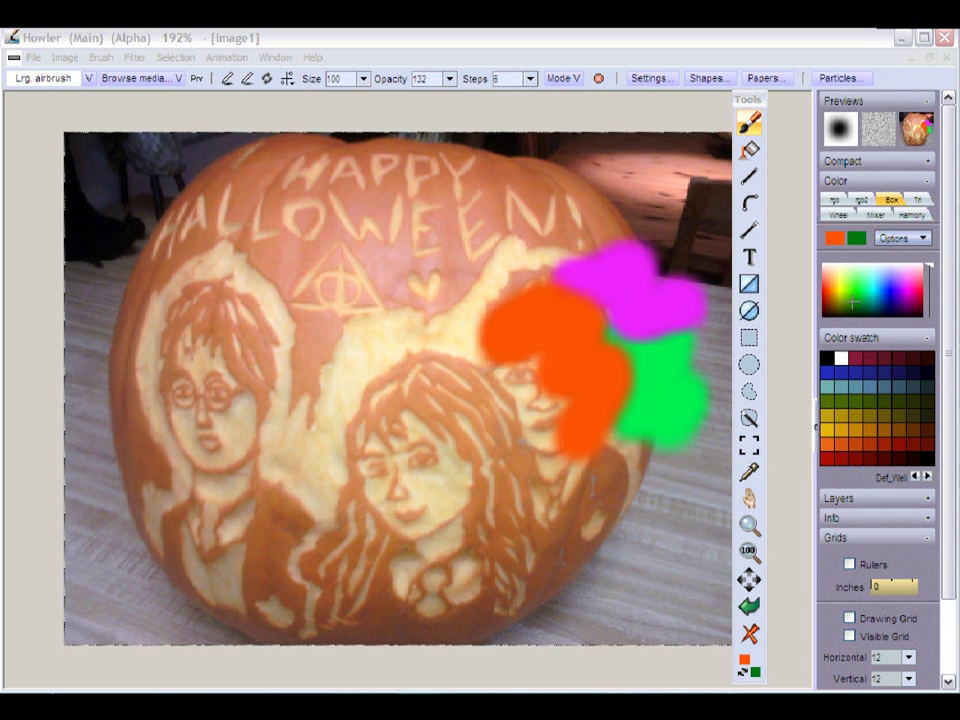
pyautogui.moveTo(690, 375)
pyautogui.mouseDown()
pyautogui.moveTo(695, 400)
pyautogui.moveTo(648, 460)
pyautogui.mouseUp()
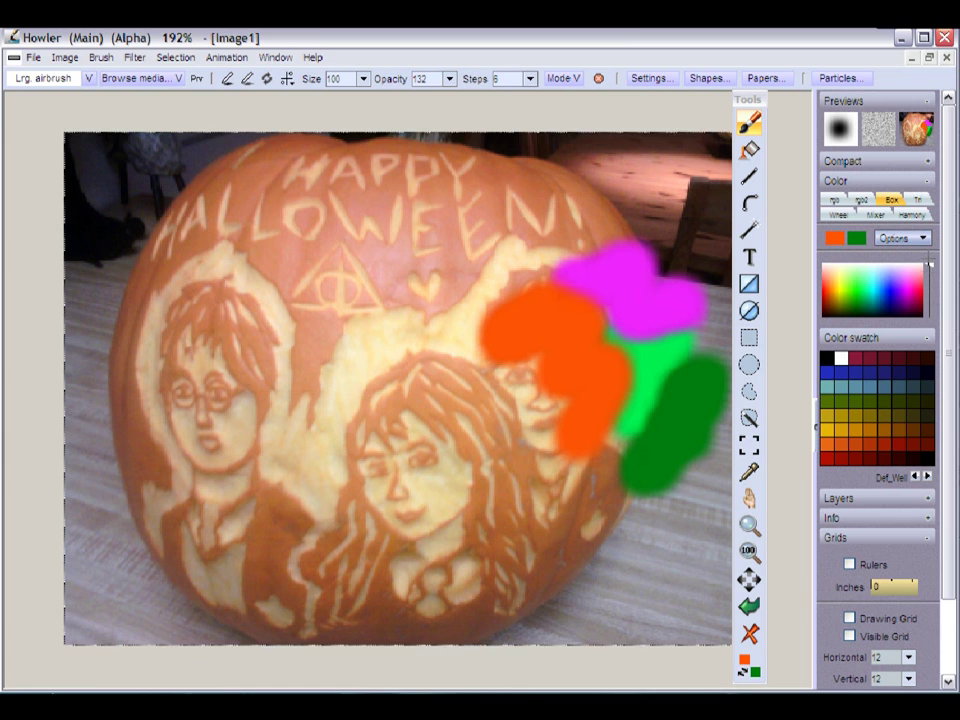
# - Lower the colour box's saturation to a muted range and paint grey-green, pale yellow and light aqua patches over the earlier ones
pyautogui.click(929, 277)
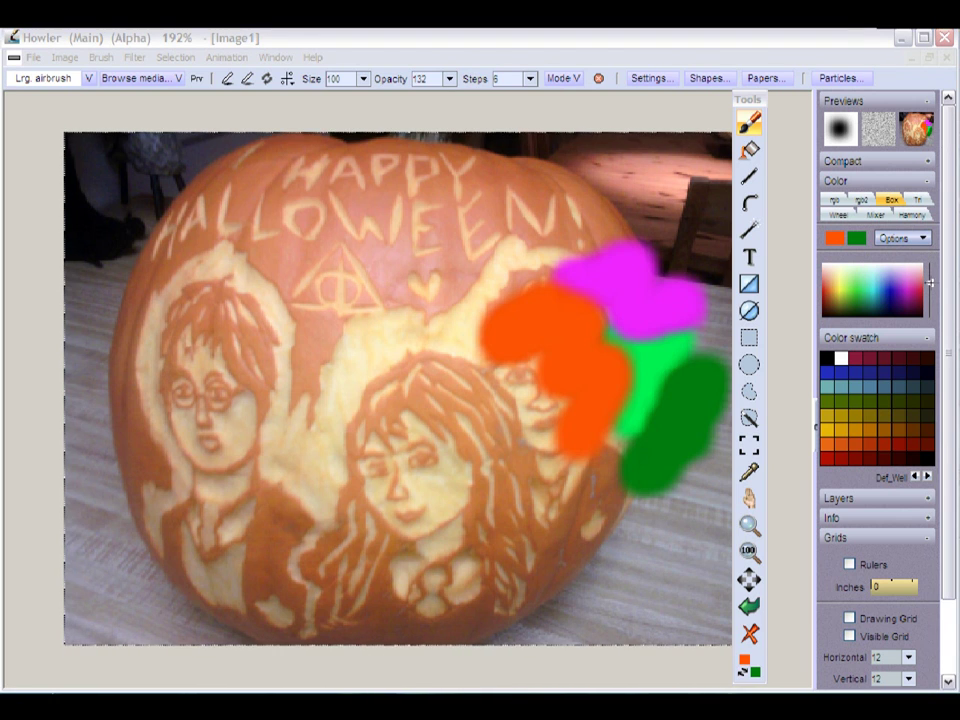
pyautogui.moveTo(929, 298); pyautogui.dragTo(929, 313)
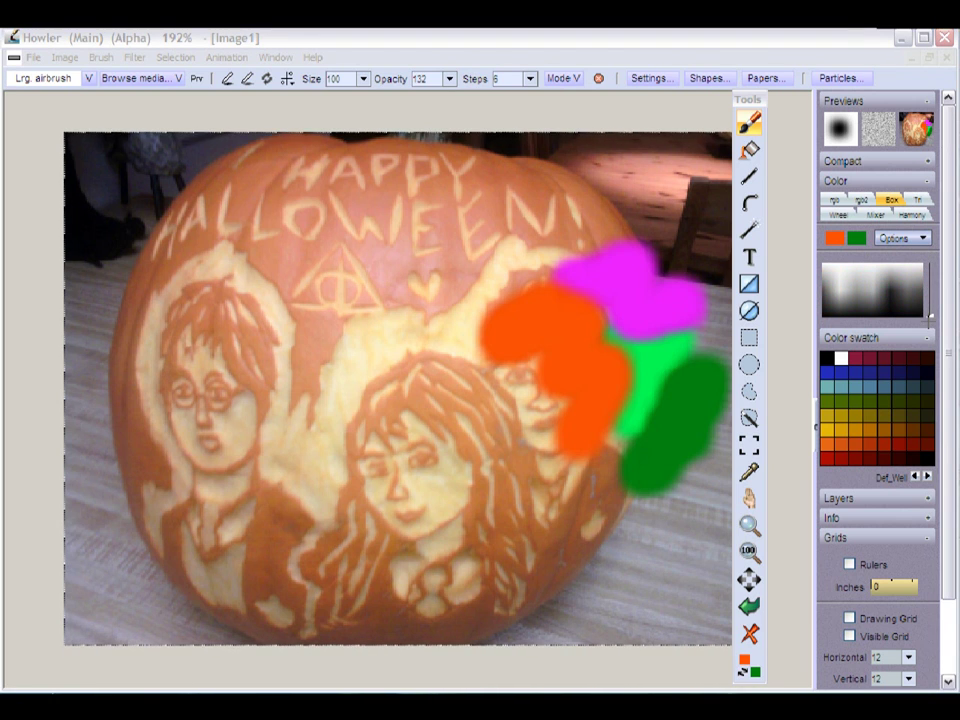
pyautogui.click(863, 303)
pyautogui.moveTo(662, 432)
pyautogui.mouseDown()
pyautogui.moveTo(643, 465)
pyautogui.moveTo(515, 440)
pyautogui.mouseUp()
pyautogui.click(857, 281)
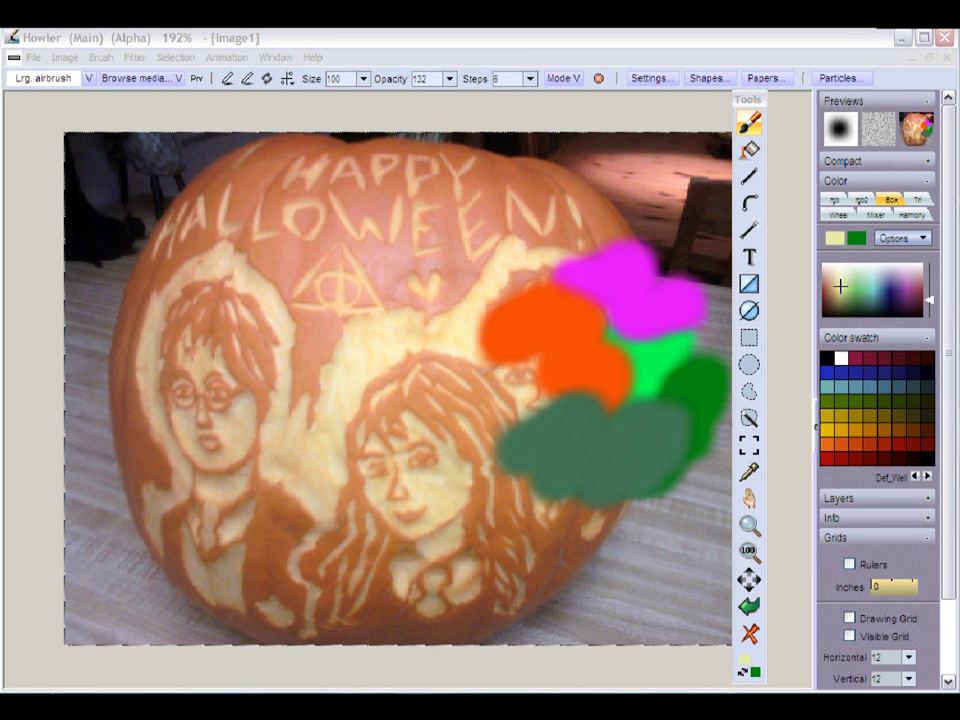
pyautogui.click(622, 398)
pyautogui.moveTo(622, 398)
pyautogui.mouseDown()
pyautogui.moveTo(587, 373)
pyautogui.moveTo(530, 398)
pyautogui.mouseUp()
pyautogui.moveTo(862, 295); pyautogui.dragTo(861, 284)
pyautogui.moveTo(622, 376)
pyautogui.mouseDown()
pyautogui.moveTo(537, 356)
pyautogui.moveTo(435, 396)
pyautogui.mouseUp()
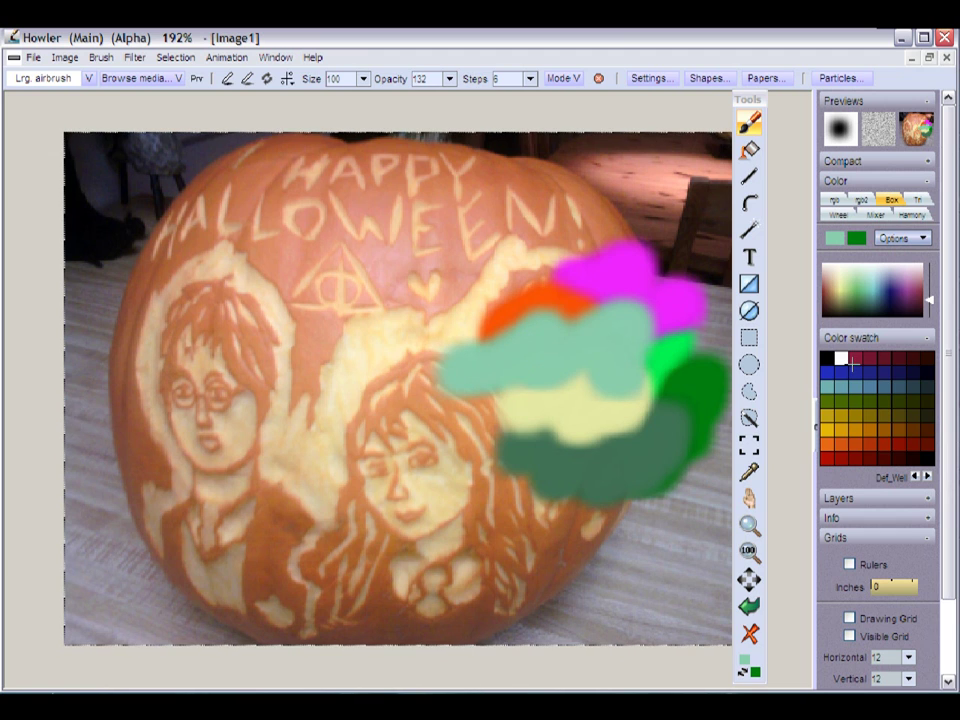
# - Try several primary colours from the Def_Well colour swatch, ending on dark red
pyautogui.click(851, 437)
pyautogui.click(851, 424)
pyautogui.click(889, 415)
pyautogui.click(897, 426)
pyautogui.click(926, 456)
# - Switch the colour swatch to the Legacy set and store dark green, red and light orange in its cells
pyautogui.click(928, 476)
pyautogui.click(928, 476)
pyautogui.click(928, 476)
pyautogui.click(928, 476)
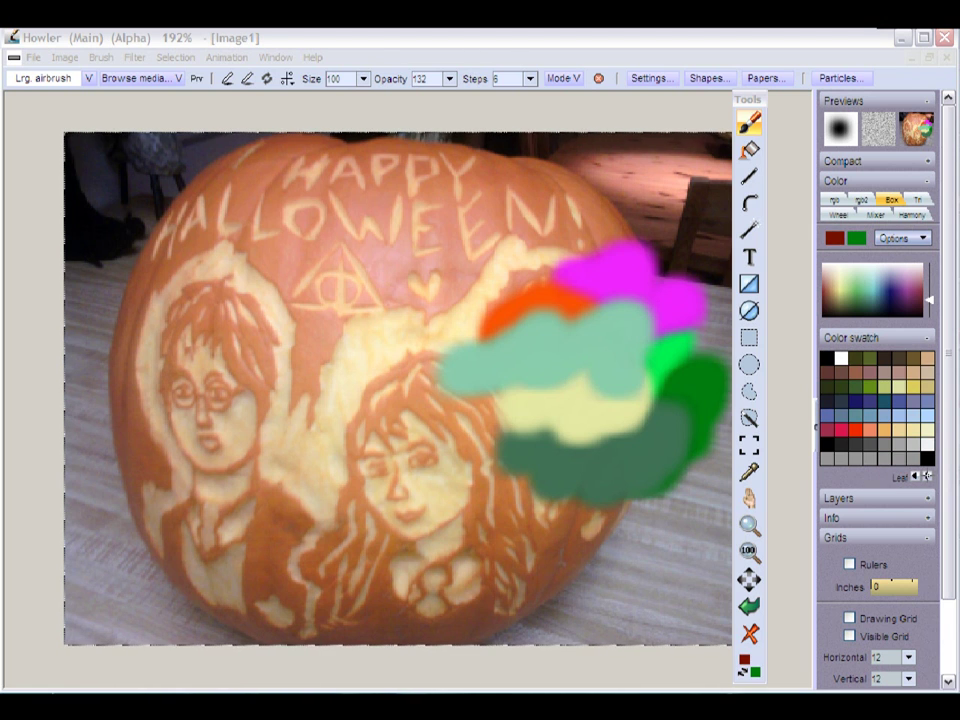
pyautogui.click(928, 478)
pyautogui.click(928, 478)
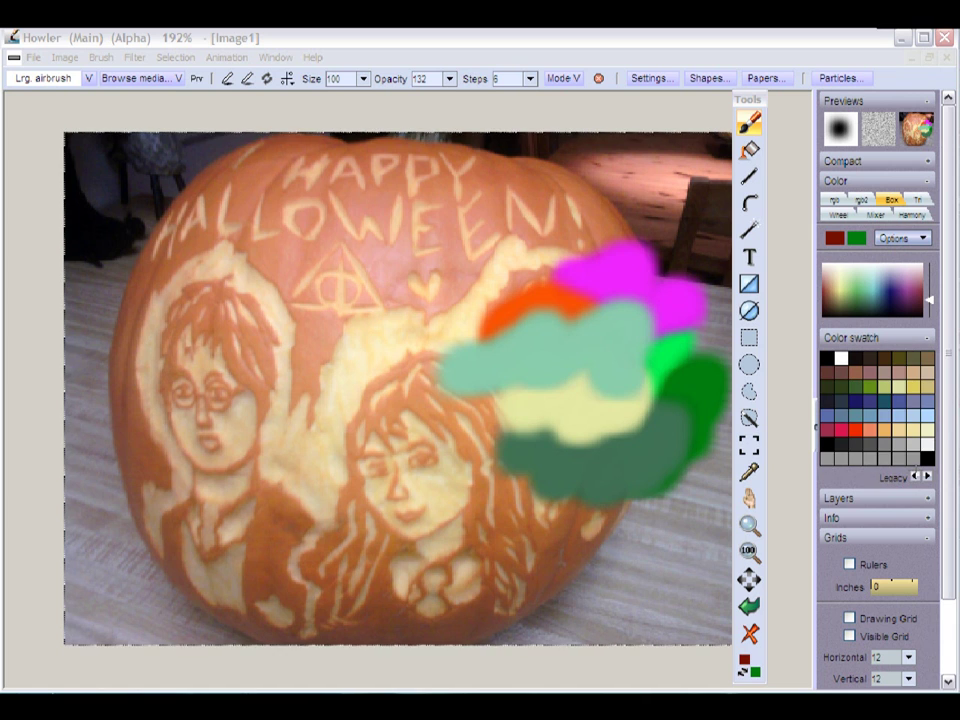
pyautogui.click(884, 373)
pyautogui.click(856, 386)
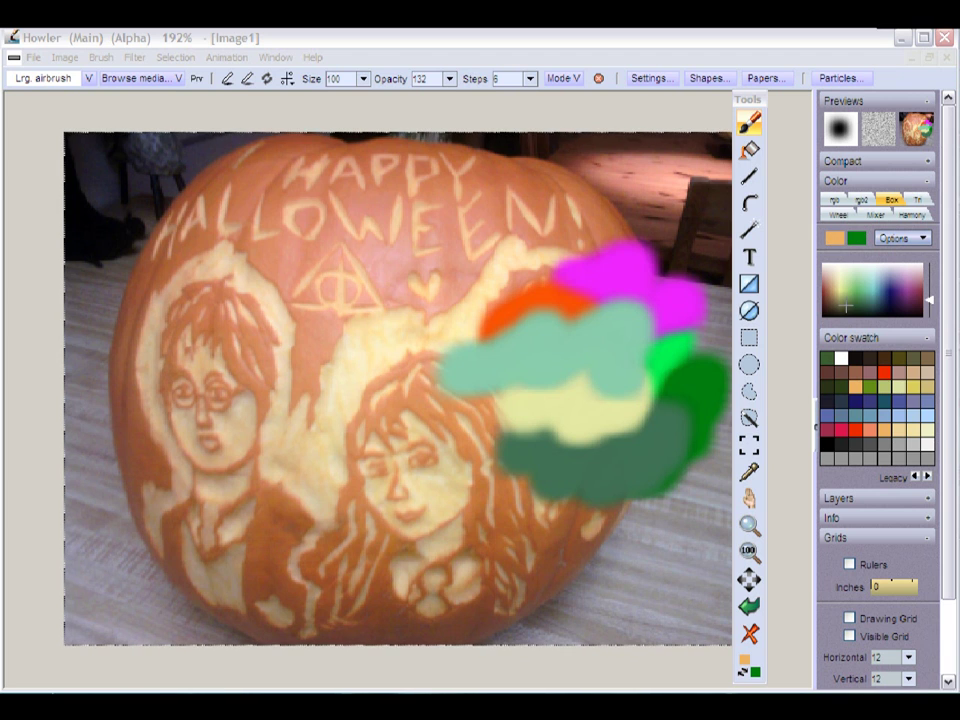
# - Swap the primary and secondary colours twice, and try red, near-black and steel blue as primary with white as secondary from the swatch
pyautogui.click(854, 238)
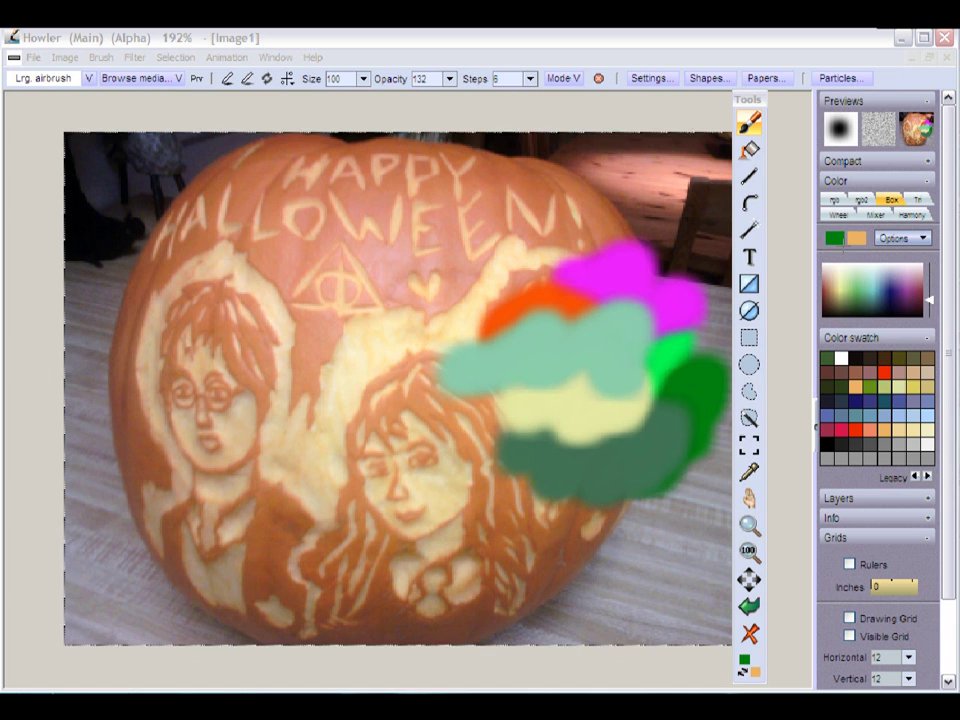
pyautogui.click(853, 240)
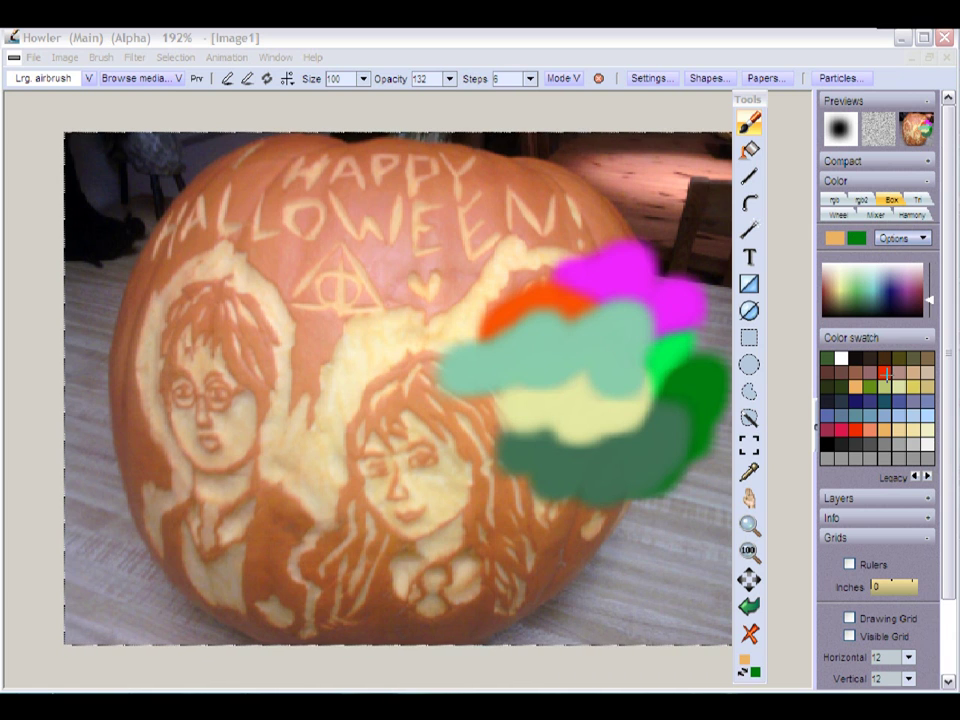
pyautogui.click(885, 374)
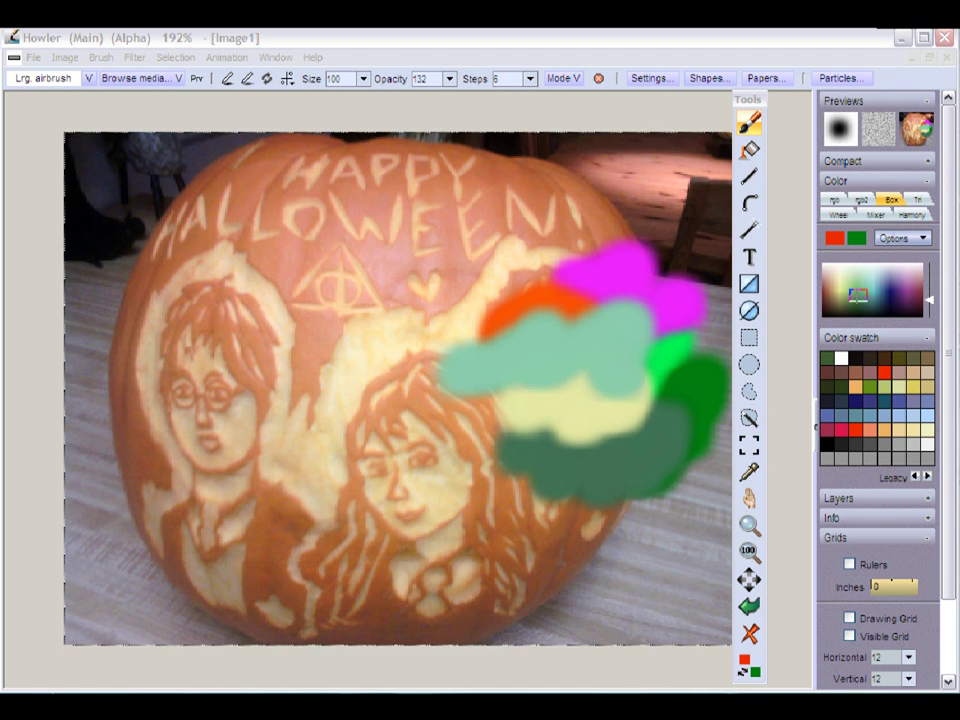
pyautogui.rightClick(843, 359)
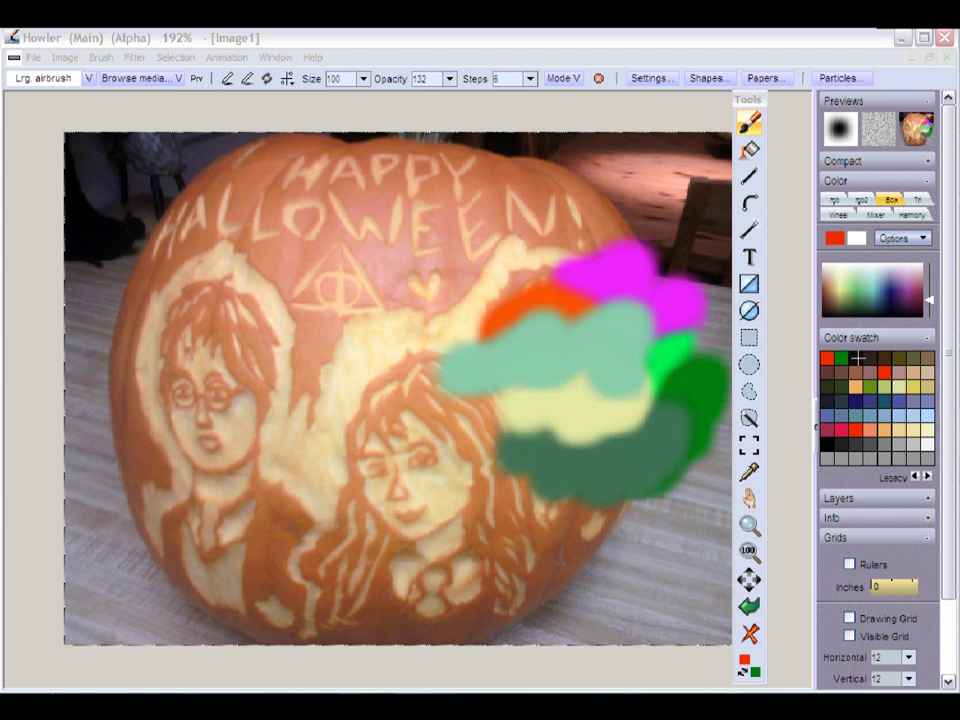
pyautogui.click(857, 359)
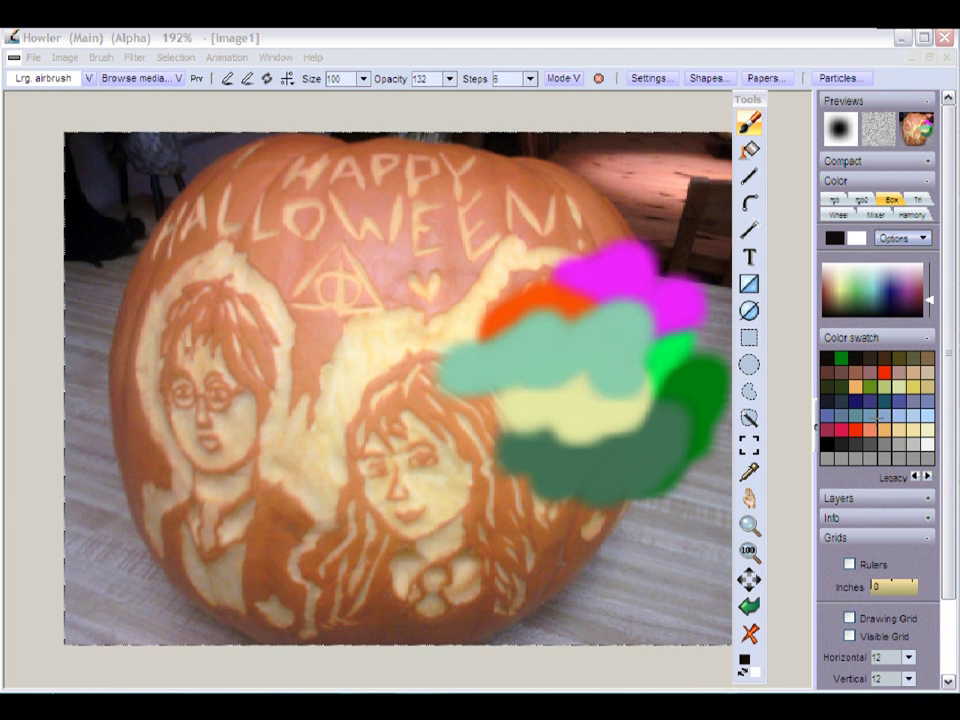
pyautogui.click(884, 413)
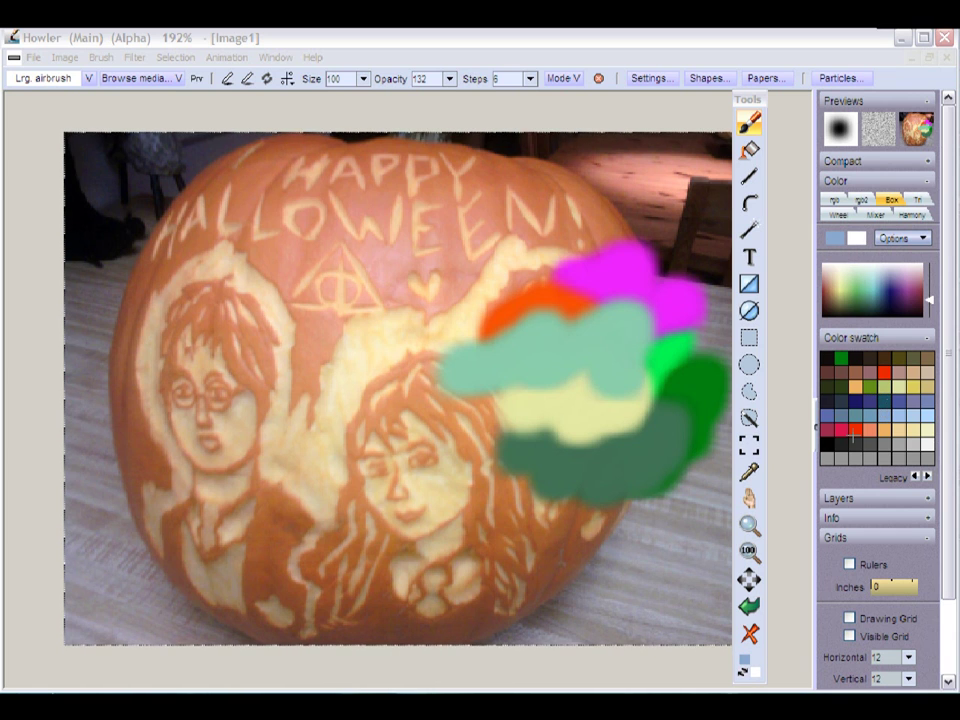
# - Paint a large red patch over the earlier ones and try several blues from the swatch, ending on steel blue
pyautogui.click(849, 427)
pyautogui.moveTo(541, 352)
pyautogui.mouseDown()
pyautogui.moveTo(504, 360)
pyautogui.moveTo(594, 408)
pyautogui.moveTo(608, 440)
pyautogui.mouseUp()
pyautogui.click(899, 401)
pyautogui.click(846, 402)
pyautogui.click(870, 415)
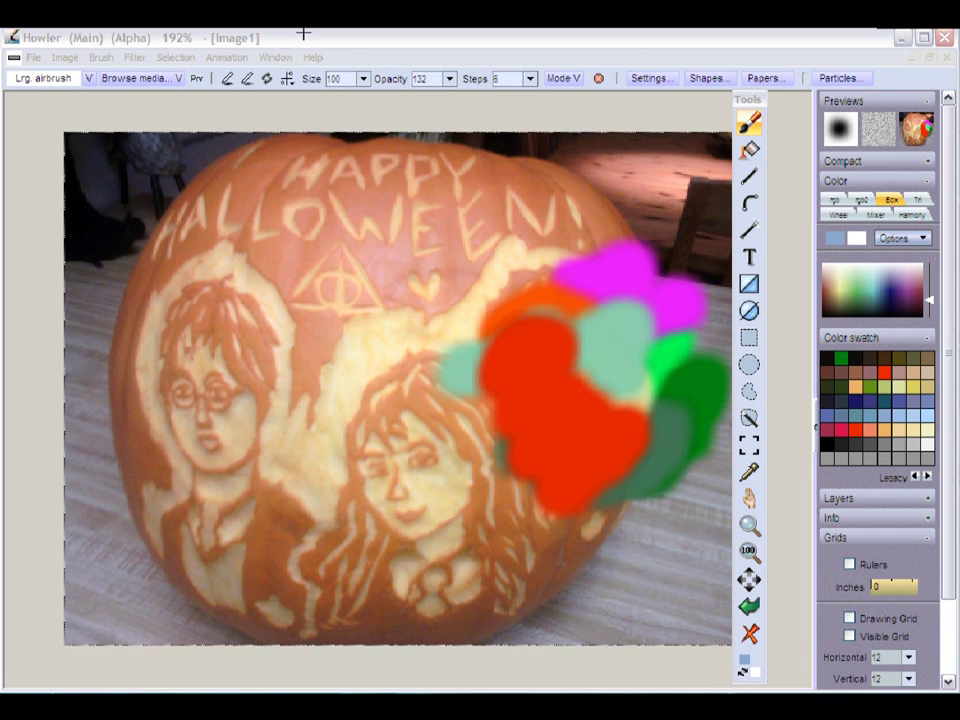
# - Open the gradient sweep editor and move its window to the upper-right part of the image
pyautogui.click(274, 57)
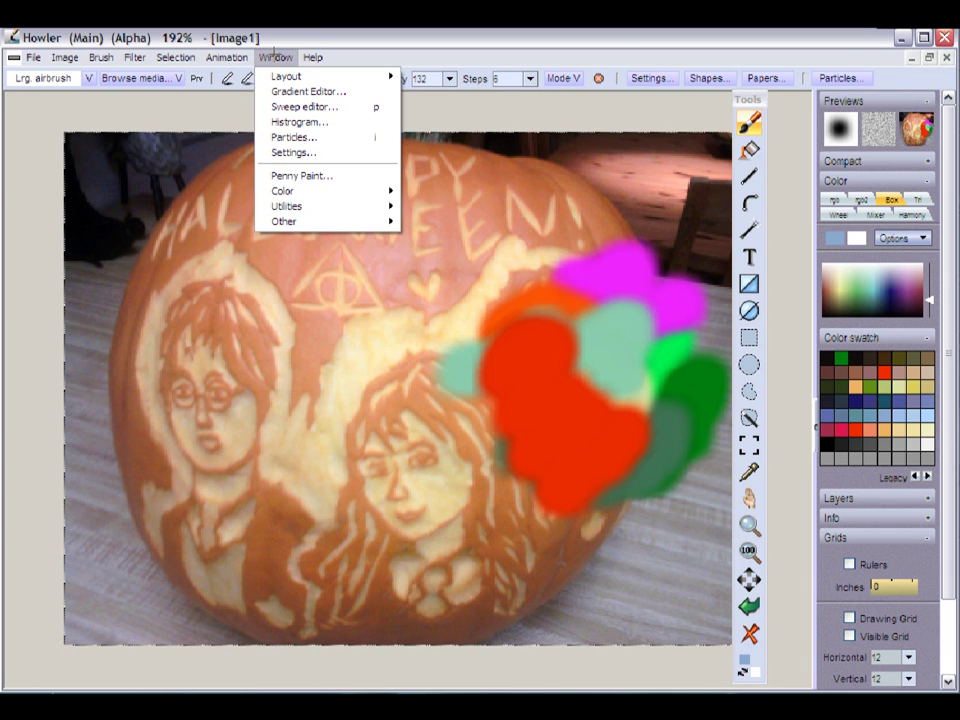
pyautogui.click(326, 106)
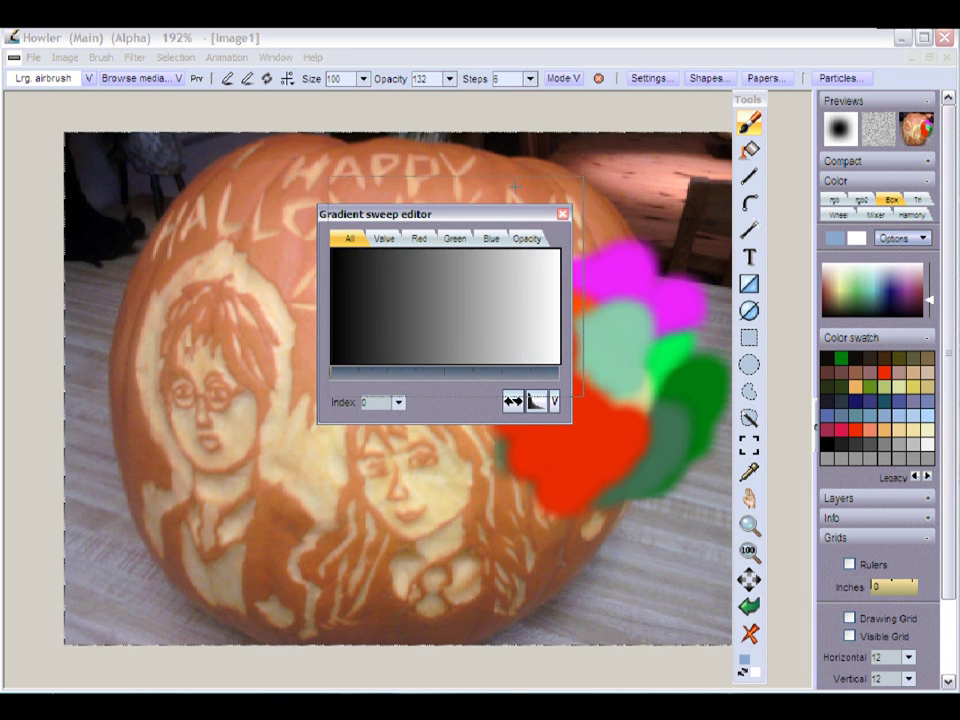
pyautogui.moveTo(505, 217); pyautogui.dragTo(617, 119)
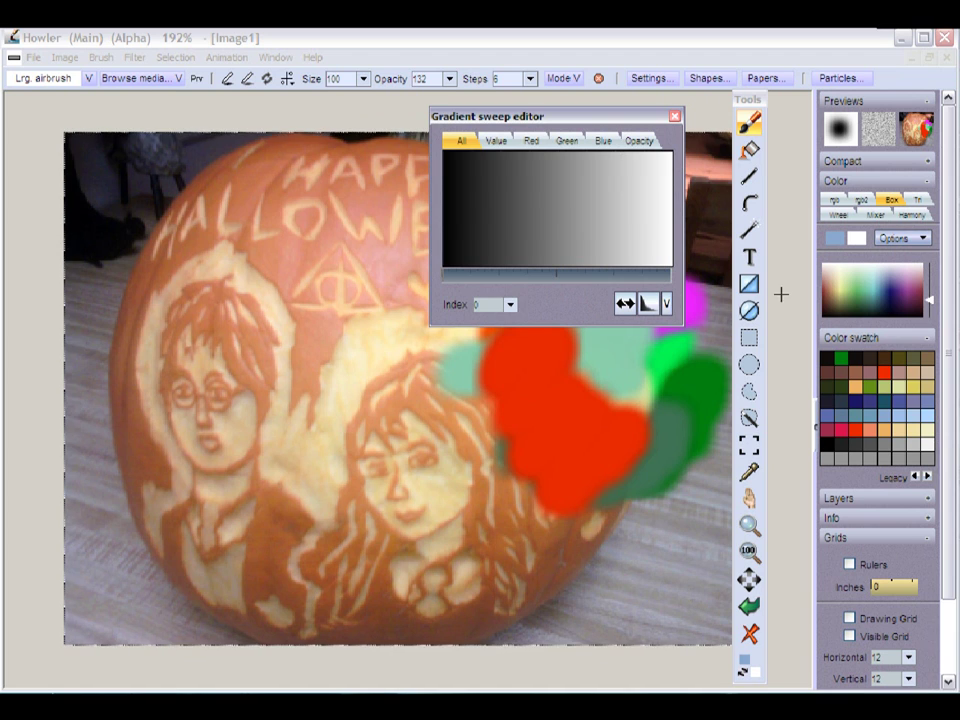
# - Build a gradient from swatch colours with red, salmon, pale yellow and olive green markers in that order
pyautogui.click(863, 371)
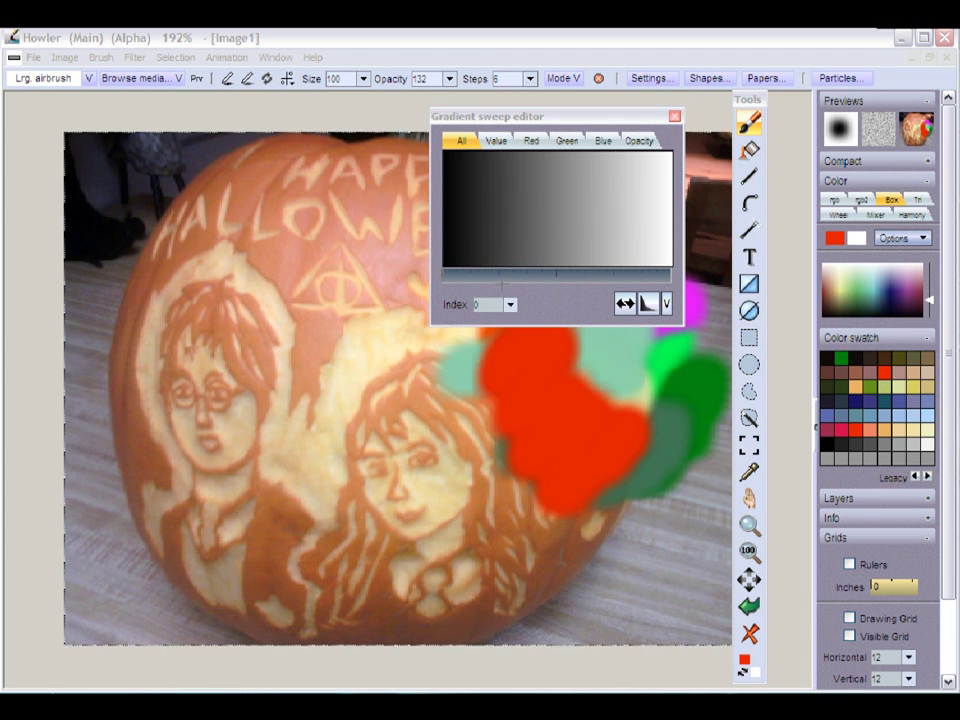
pyautogui.click(449, 273)
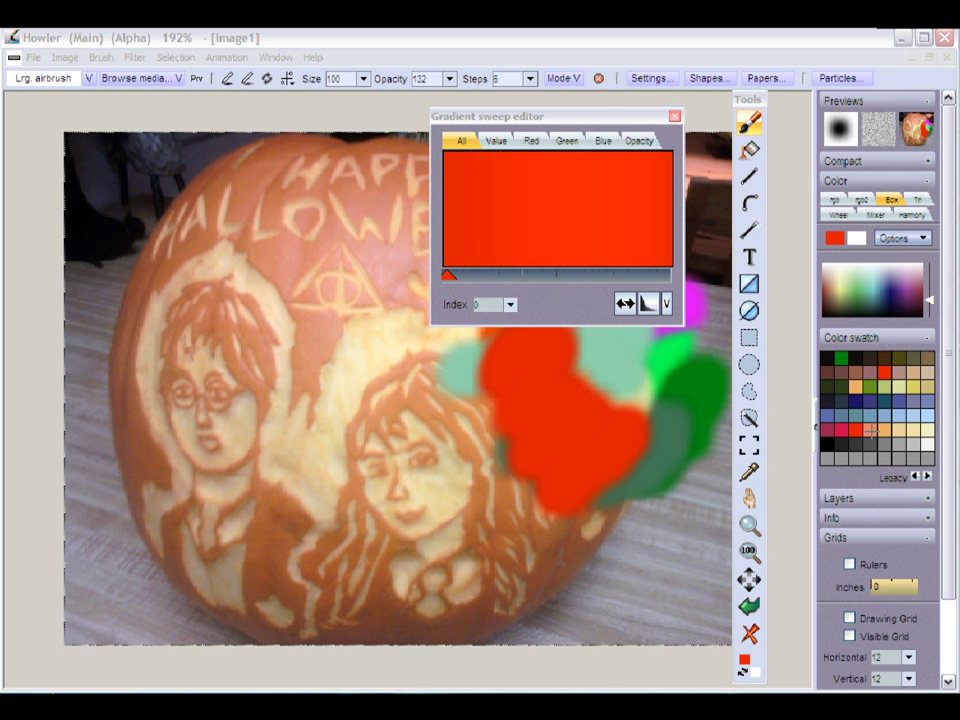
pyautogui.click(871, 430)
pyautogui.click(596, 270)
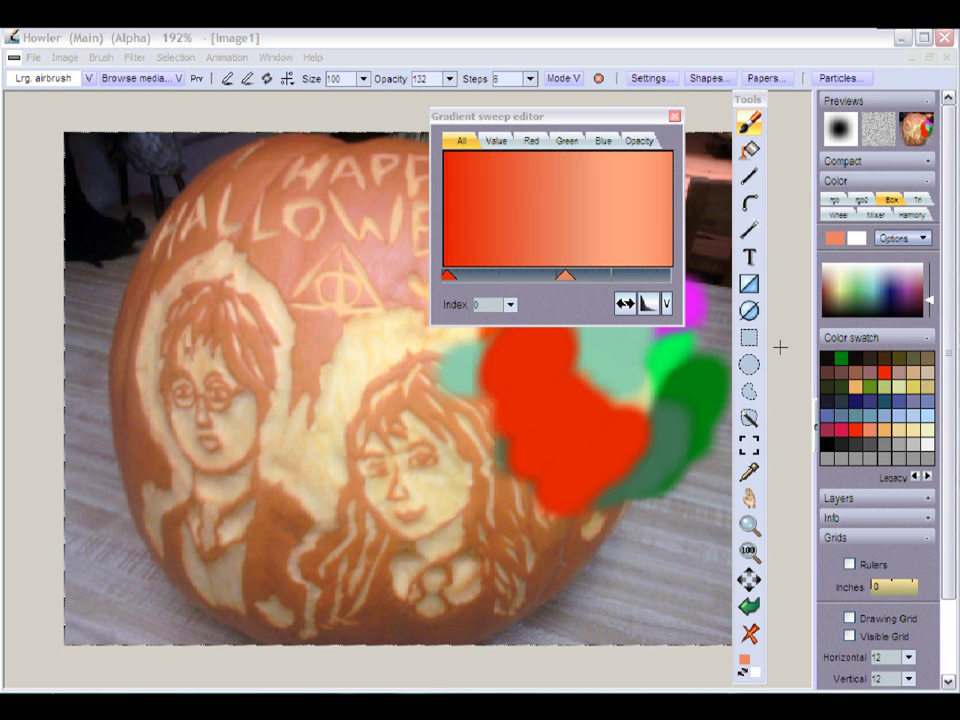
pyautogui.click(897, 384)
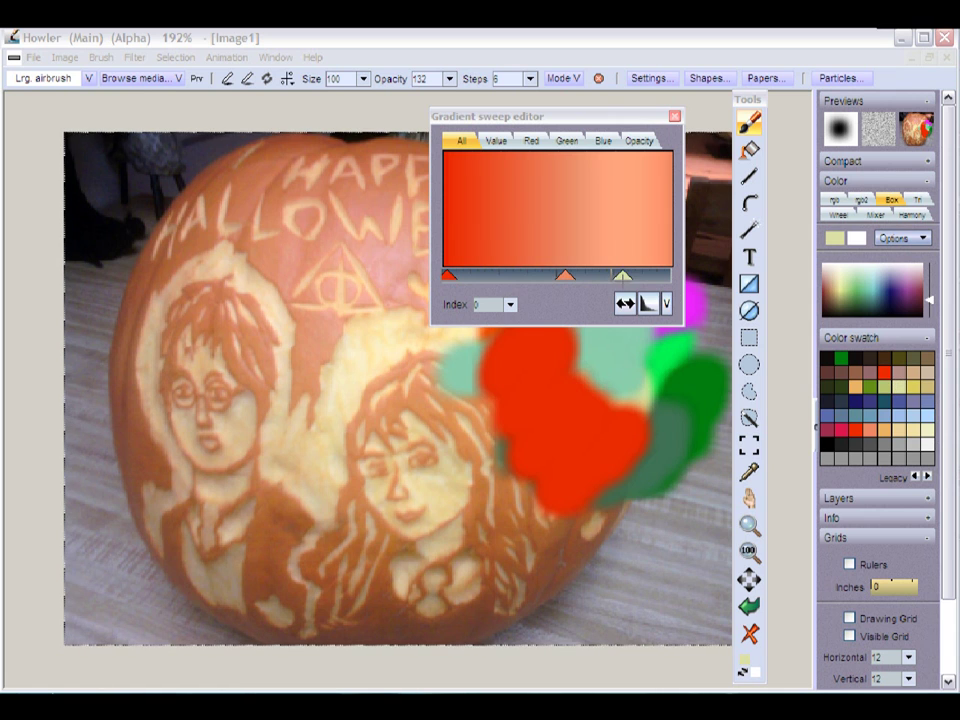
pyautogui.click(596, 273)
pyautogui.click(878, 388)
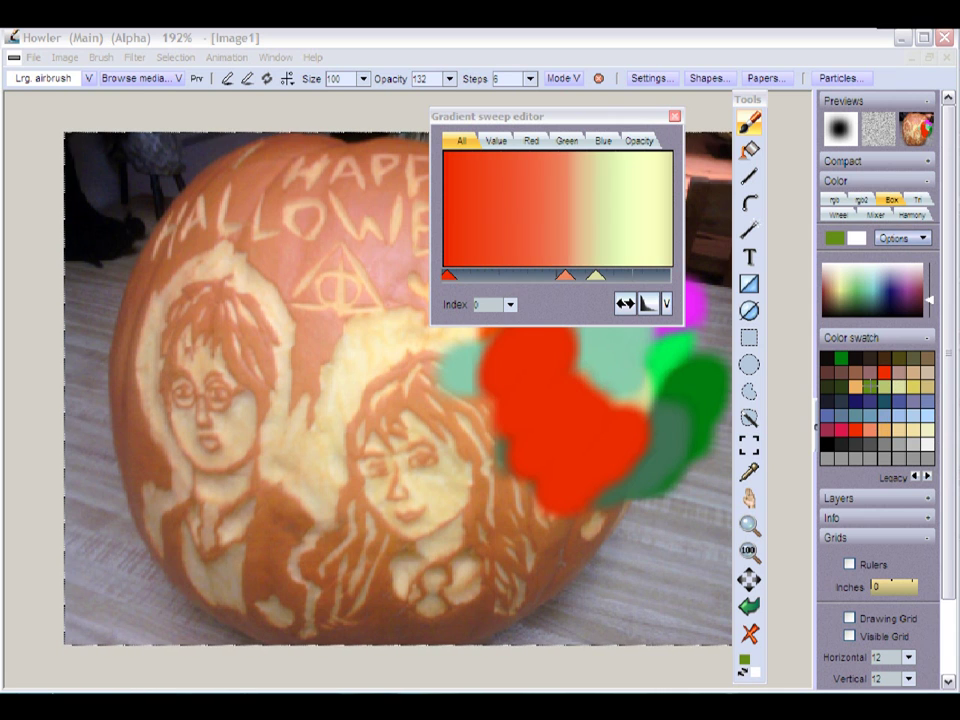
pyautogui.click(664, 274)
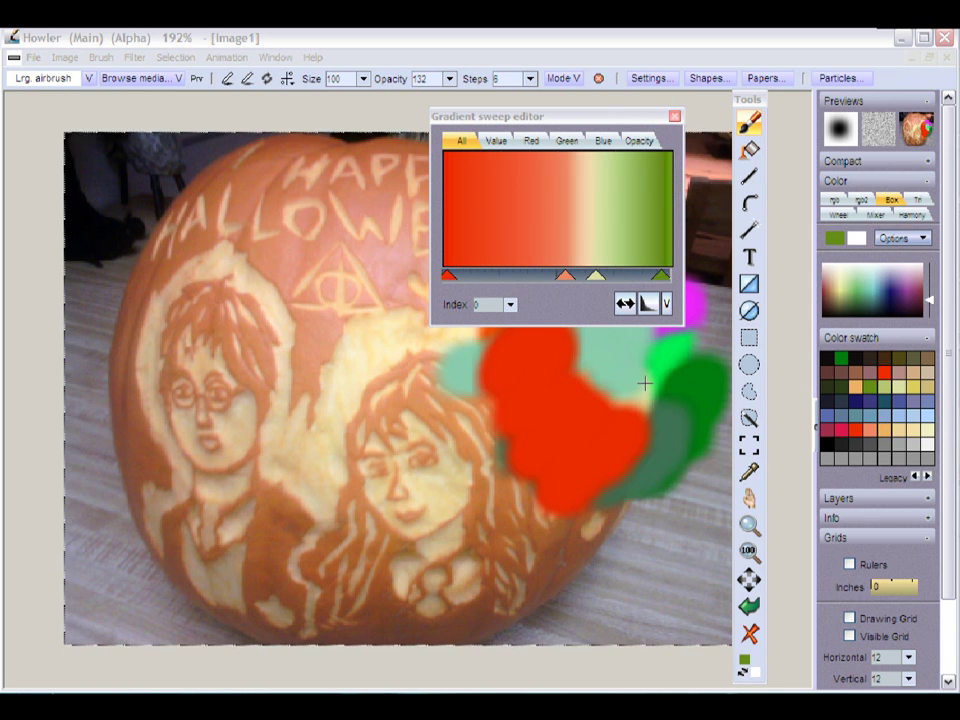
# - Remove the salmon marker from the gradient and shift the pale yellow marker to near the middle
pyautogui.moveTo(566, 276); pyautogui.dragTo(534, 328)
pyautogui.moveTo(596, 275); pyautogui.dragTo(548, 276)
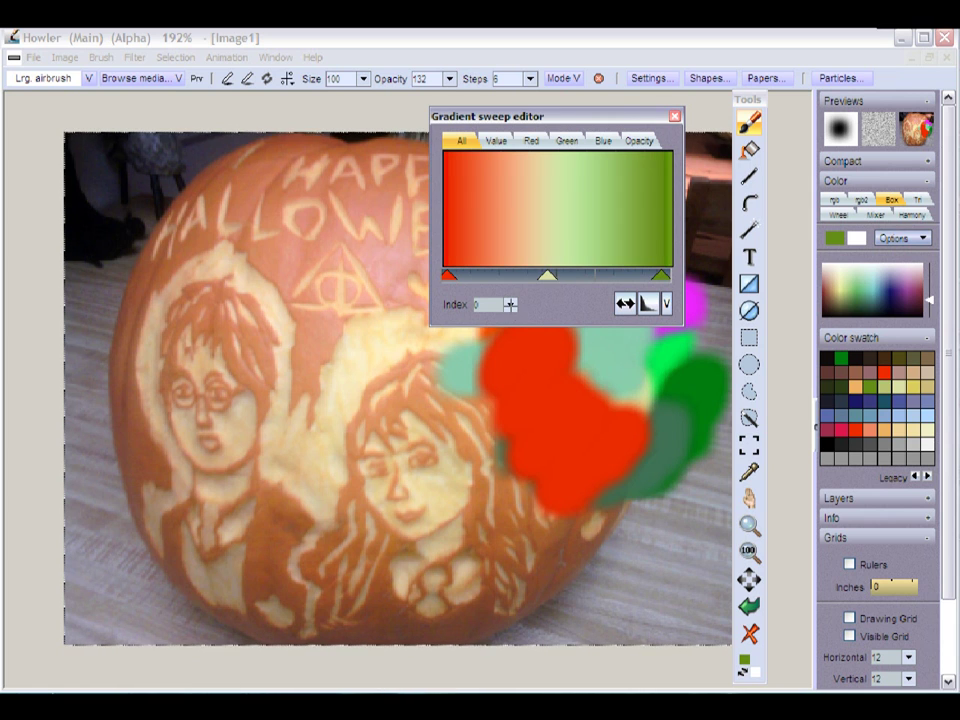
# - Go through the stored gradients up to index 7 and view the editor's load, save and interpolation options
pyautogui.click(510, 304)
pyautogui.moveTo(478, 322)
pyautogui.mouseDown()
pyautogui.moveTo(432, 323)
pyautogui.moveTo(486, 322)
pyautogui.mouseUp()
pyautogui.scroll(-2, 478, 320)
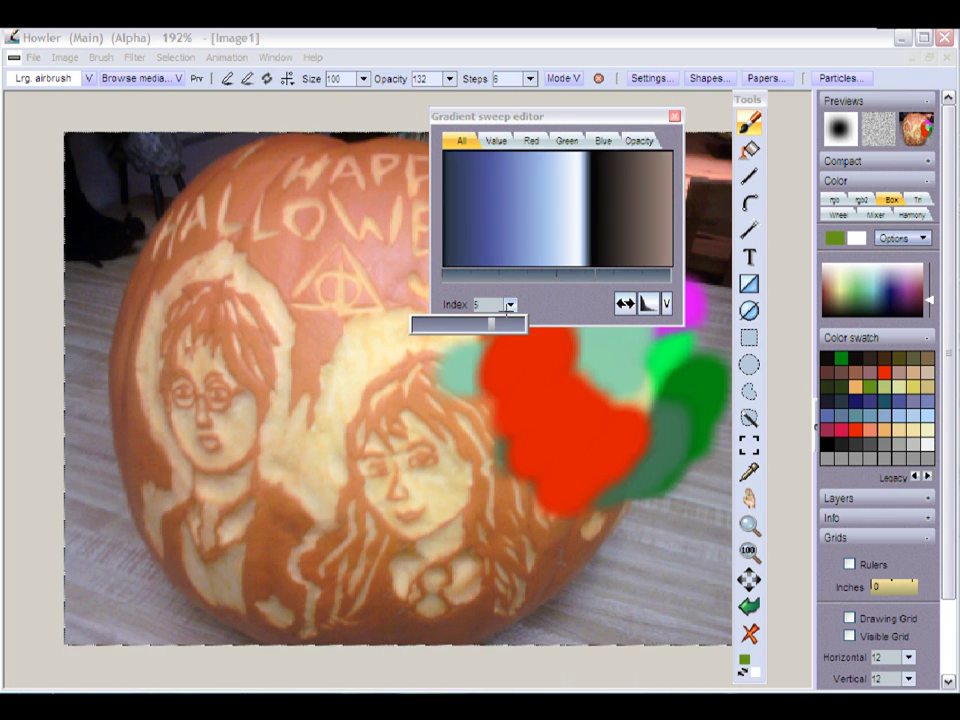
pyautogui.scroll(-2, 493, 316)
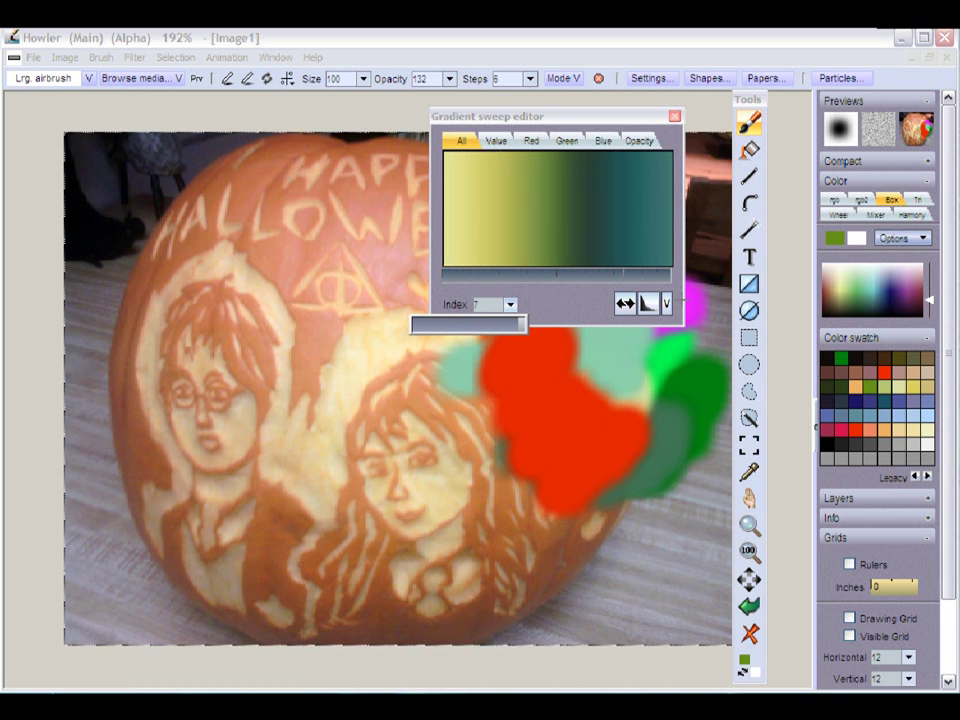
pyautogui.click(666, 303)
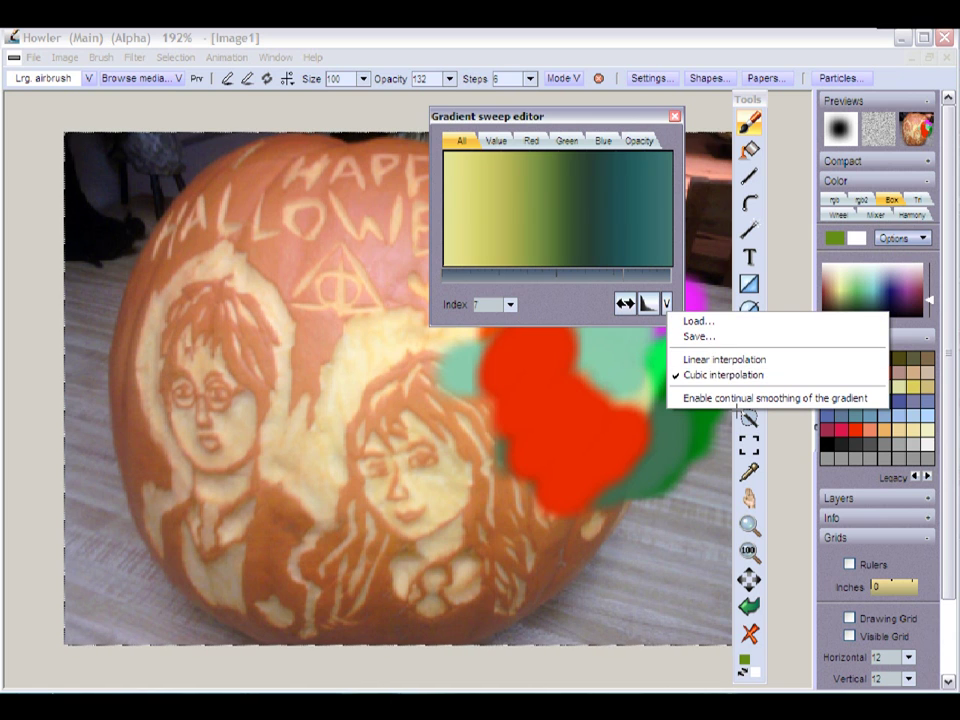
pyautogui.click(613, 113)
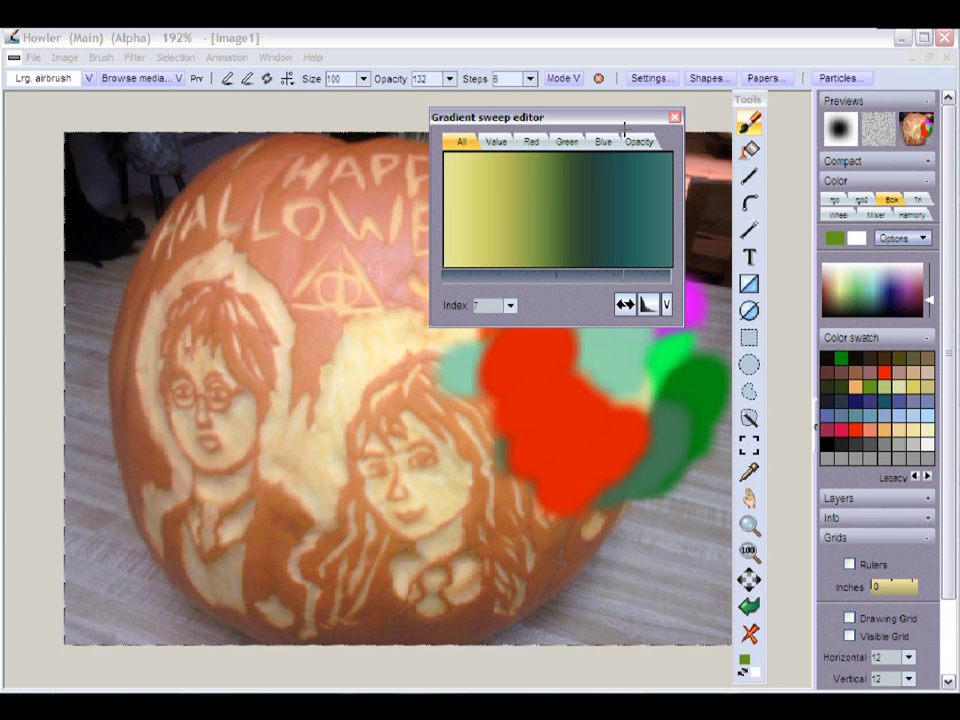
# - Close the gradient sweep editor and move the Tools palette clear of the image's right edge
pyautogui.click(675, 117)
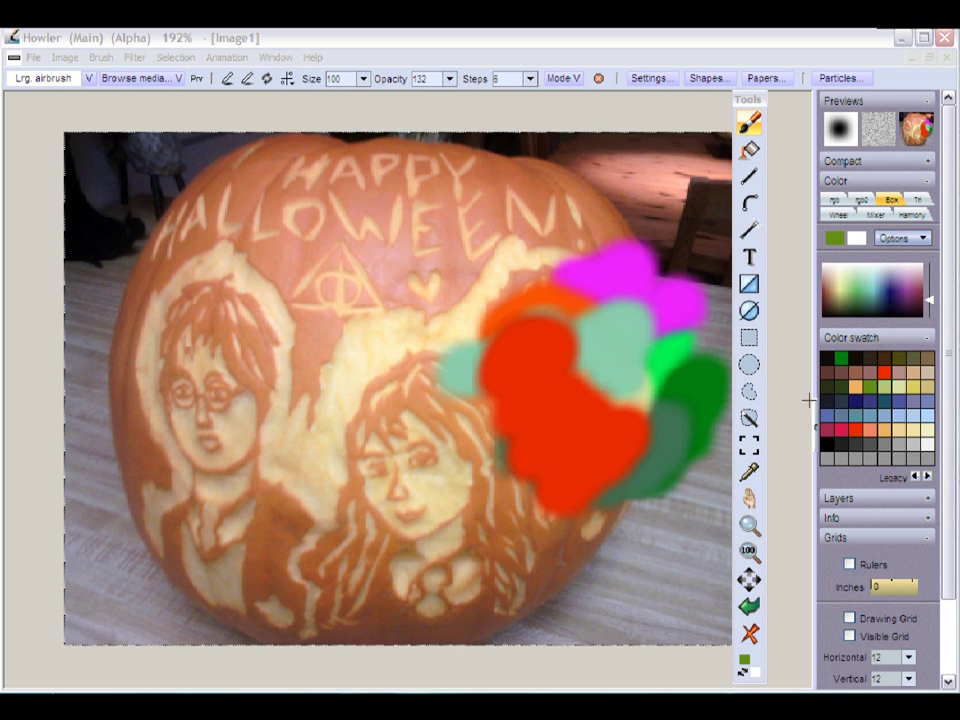
pyautogui.moveTo(748, 100); pyautogui.dragTo(780, 106)
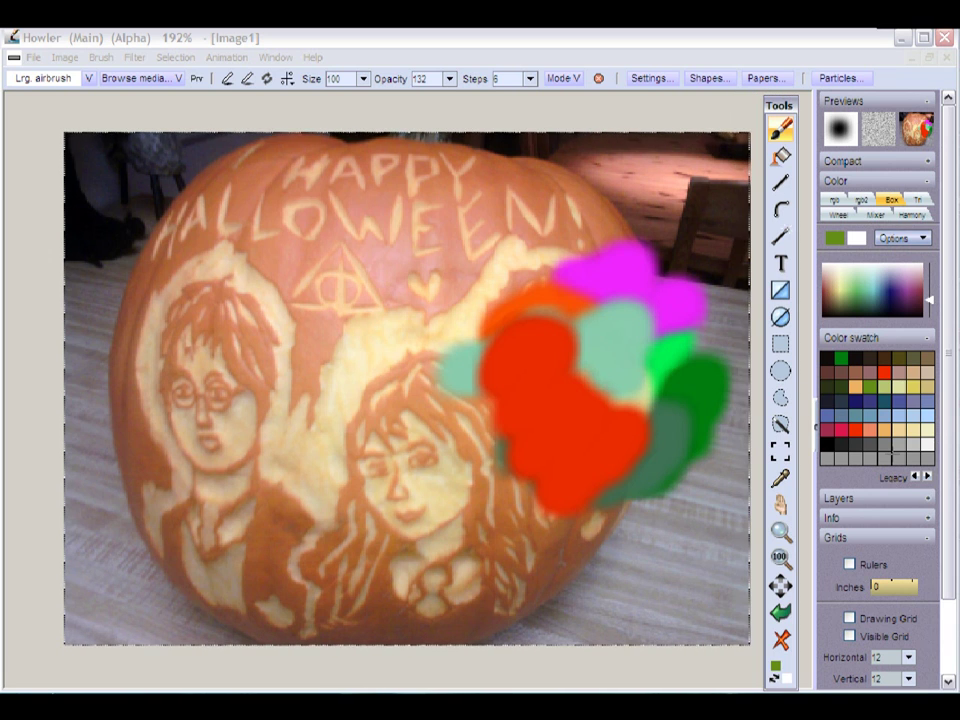
# - Switch from the colour box to the Tri picker and choose a yellow-green hue in a muted olive shade
pyautogui.moveTo(932, 302); pyautogui.dragTo(935, 259)
pyautogui.click(918, 199)
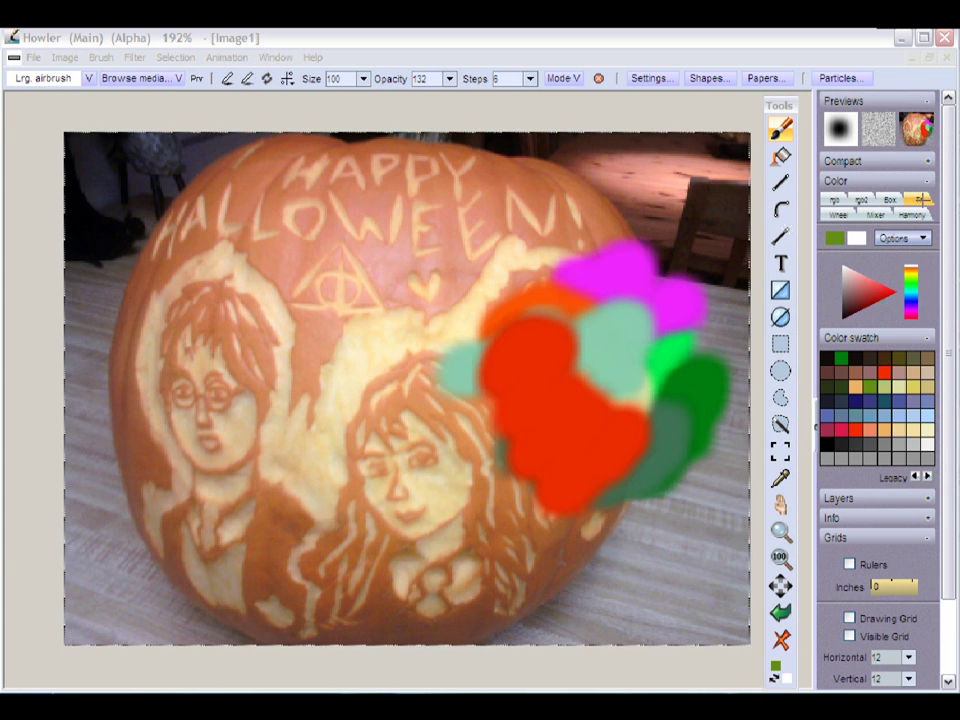
pyautogui.moveTo(911, 284); pyautogui.dragTo(911, 277)
pyautogui.click(859, 289)
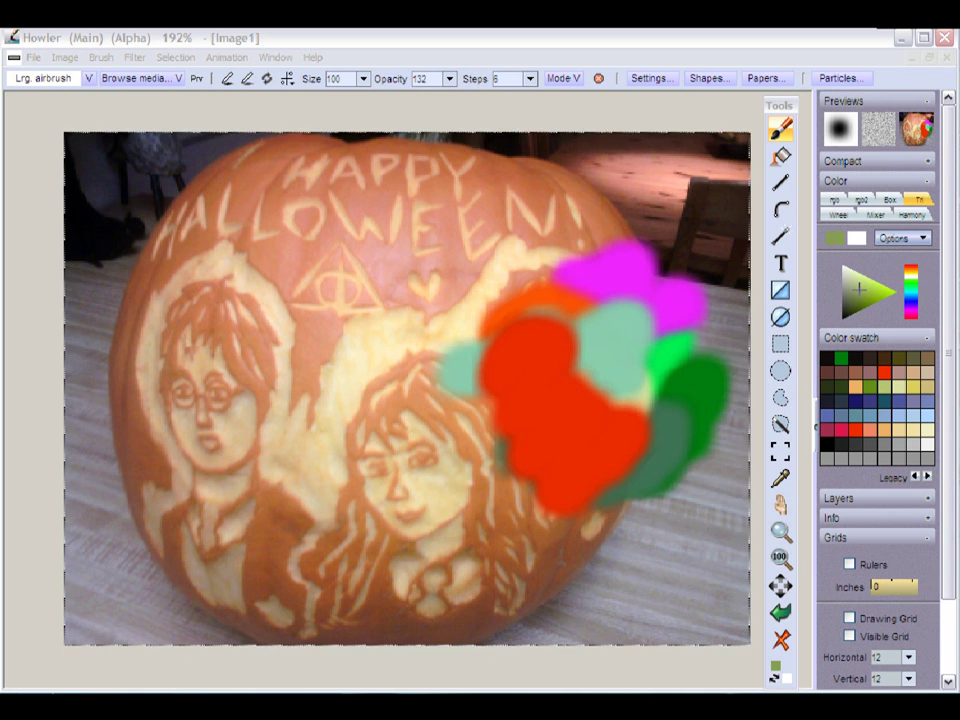
# - Choose dark brown with the colour wheel and paint two brown strokes over the coloured patches
pyautogui.click(838, 214)
pyautogui.click(908, 297)
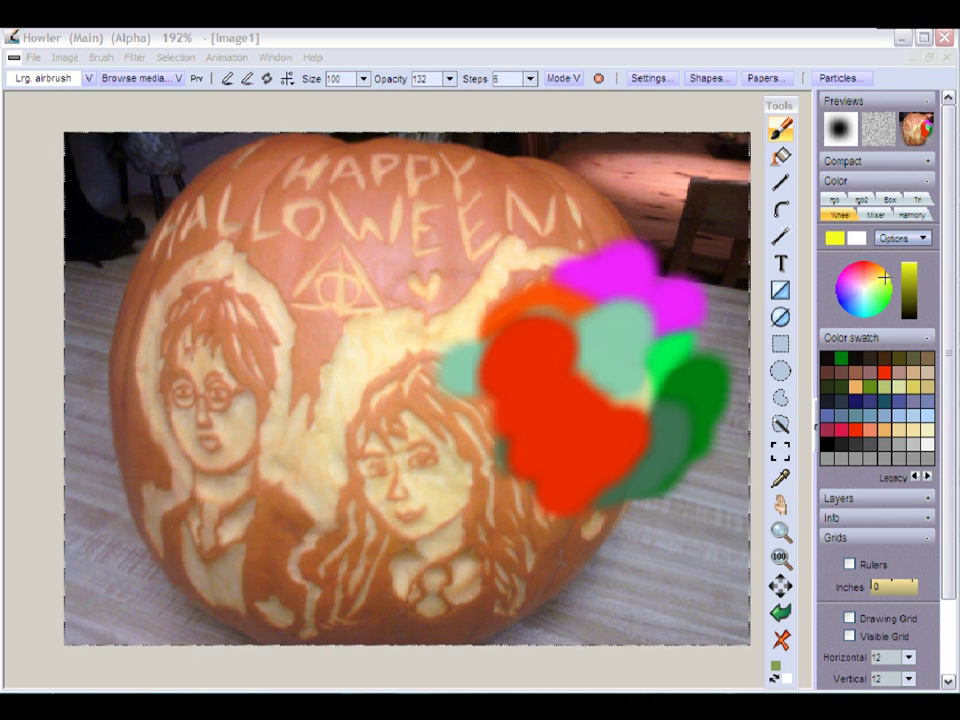
pyautogui.click(870, 271)
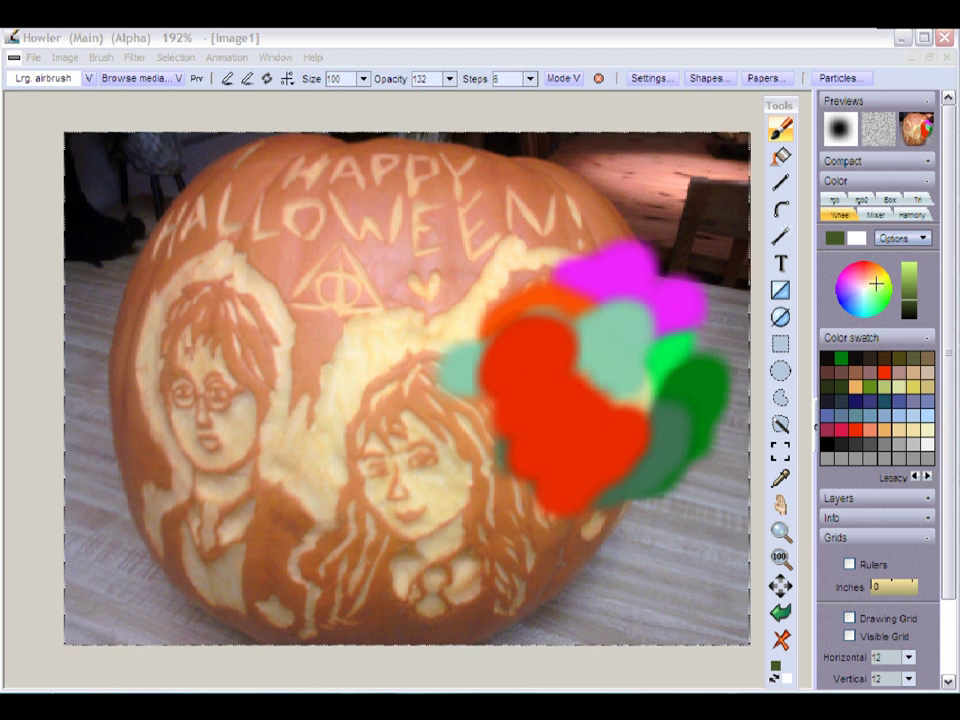
pyautogui.moveTo(628, 285)
pyautogui.mouseDown()
pyautogui.moveTo(641, 363)
pyautogui.moveTo(681, 465)
pyautogui.mouseUp()
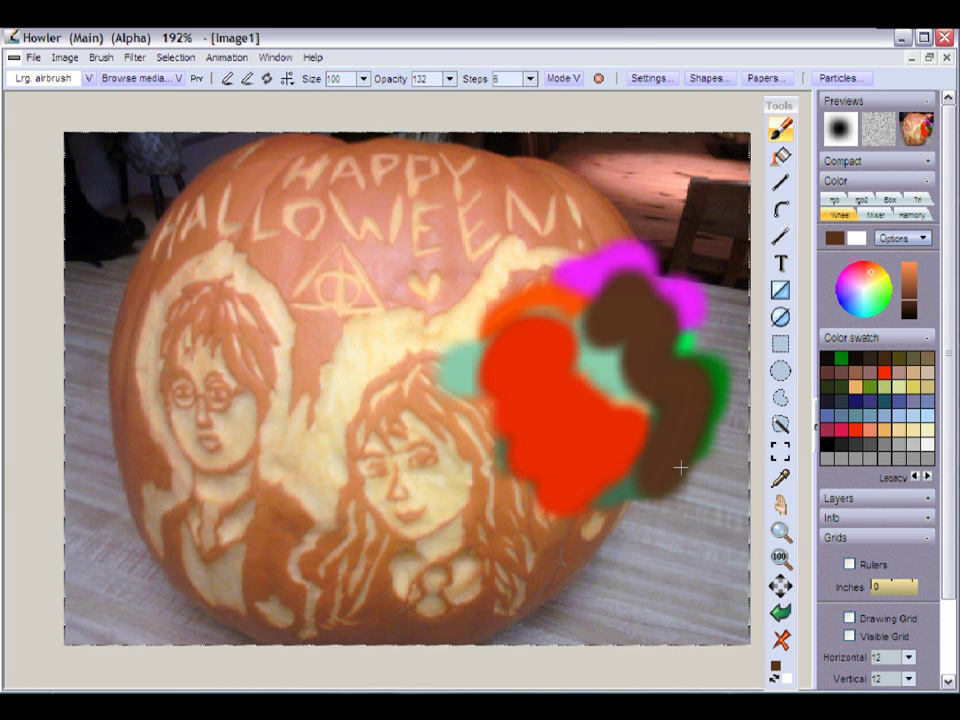
pyautogui.moveTo(562, 392); pyautogui.dragTo(507, 462)
# - Switch to the colour Mixer and sample several colours from its painted palette, ending on golden brown
pyautogui.click(876, 214)
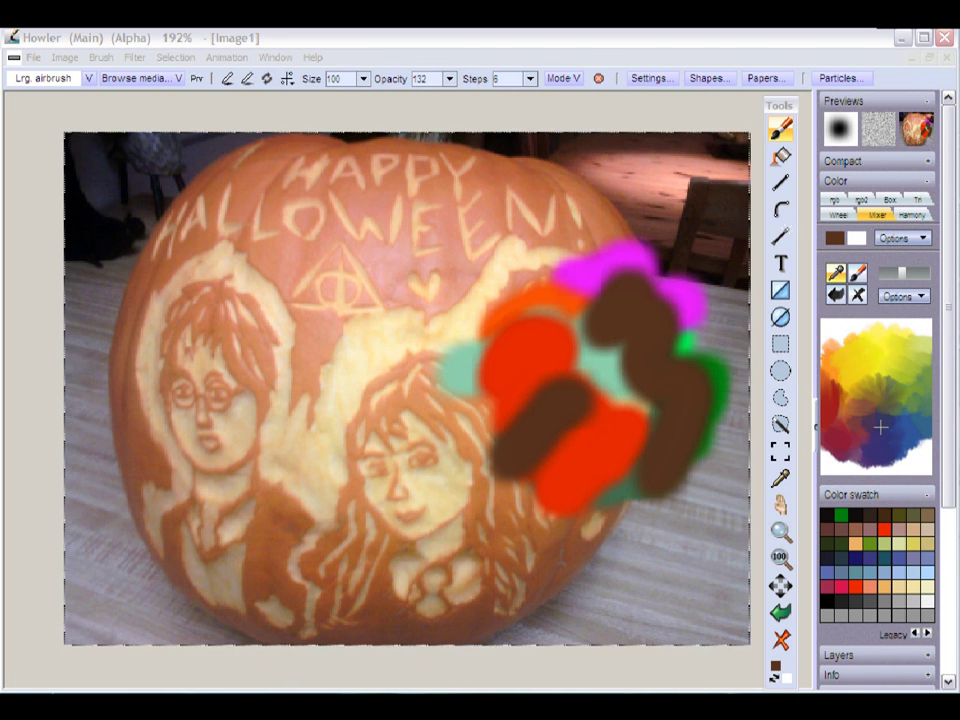
pyautogui.moveTo(867, 356); pyautogui.dragTo(893, 392)
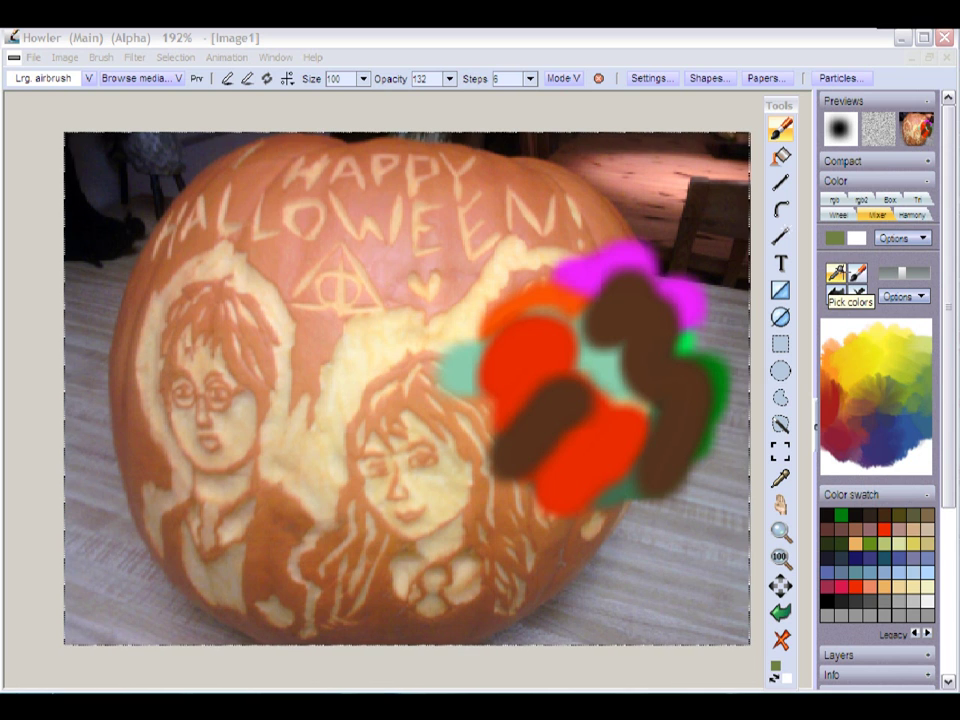
pyautogui.click(875, 352)
pyautogui.click(880, 387)
# - Paint golden brown strokes across the upper part of the mixer's palette
pyautogui.click(858, 273)
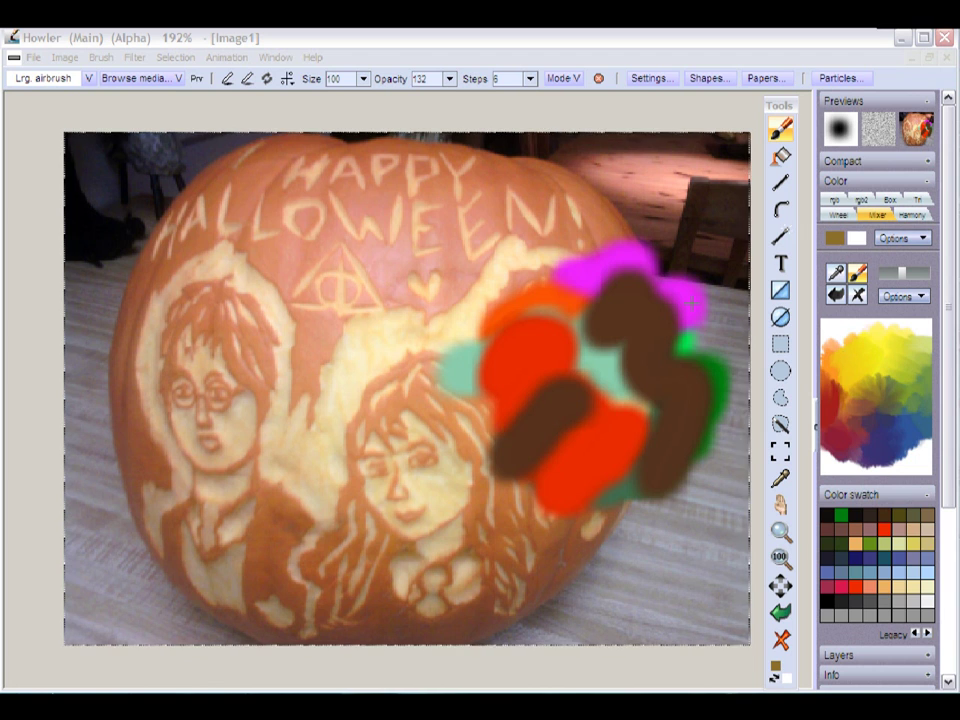
pyautogui.moveTo(848, 359)
pyautogui.mouseDown()
pyautogui.moveTo(908, 341)
pyautogui.moveTo(839, 341)
pyautogui.moveTo(857, 343)
pyautogui.moveTo(860, 329)
pyautogui.moveTo(917, 342)
pyautogui.mouseUp()
pyautogui.click(882, 340)
pyautogui.click(907, 342)
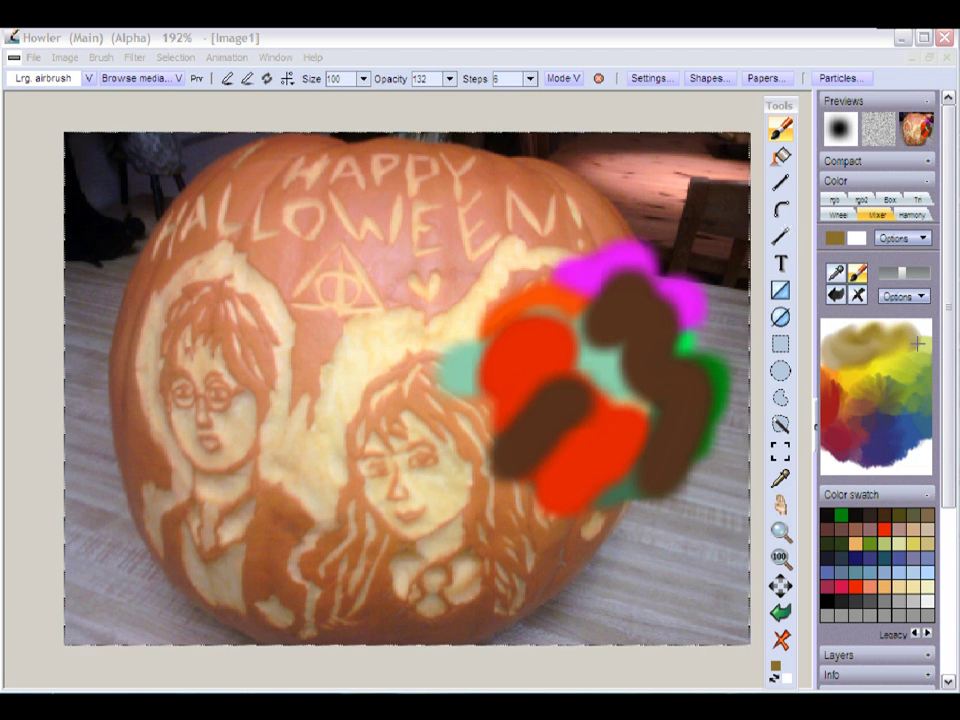
# - Blend dark green and pale yellow from the swatch into the upper part of the mixer's palette
pyautogui.click(841, 515)
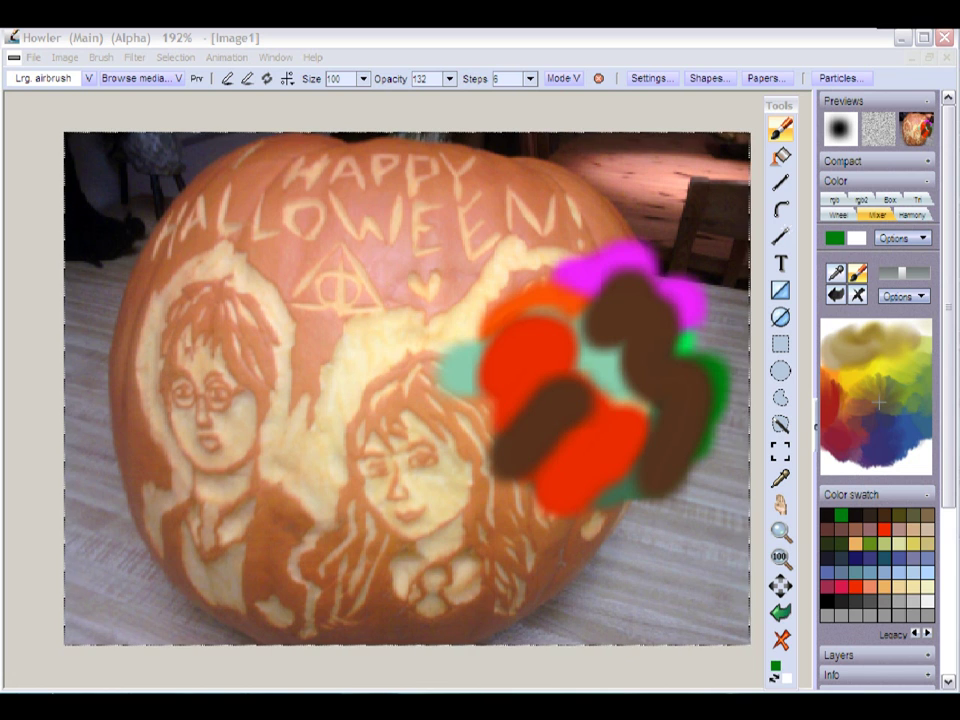
pyautogui.moveTo(865, 374); pyautogui.dragTo(875, 353)
pyautogui.click(899, 544)
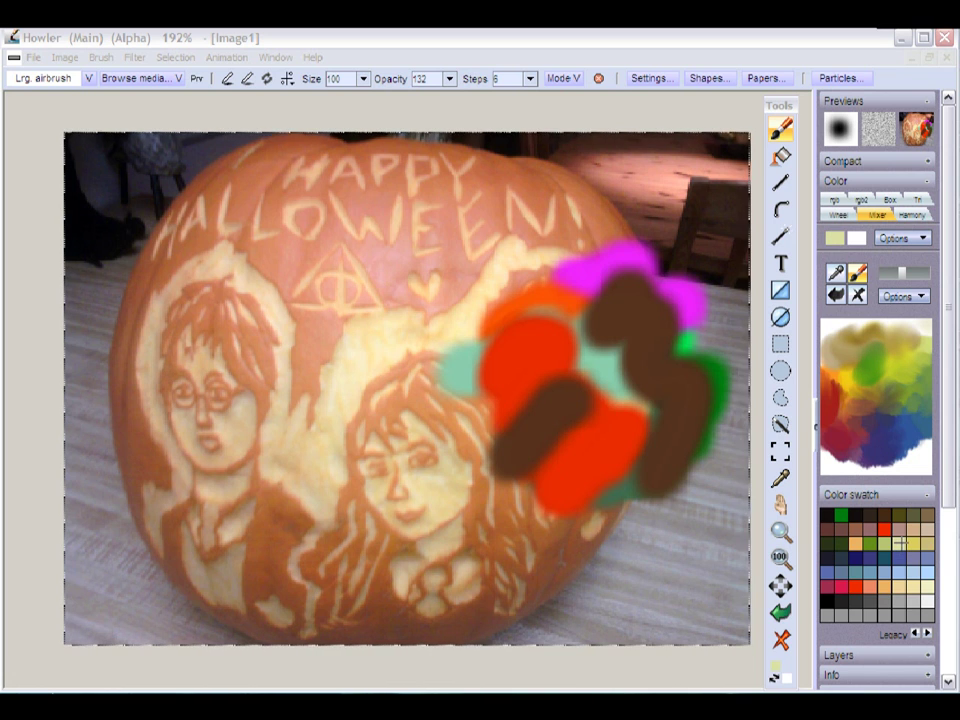
pyautogui.moveTo(888, 361)
pyautogui.mouseDown()
pyautogui.moveTo(856, 365)
pyautogui.moveTo(882, 379)
pyautogui.moveTo(882, 337)
pyautogui.moveTo(840, 349)
pyautogui.moveTo(868, 379)
pyautogui.mouseUp()
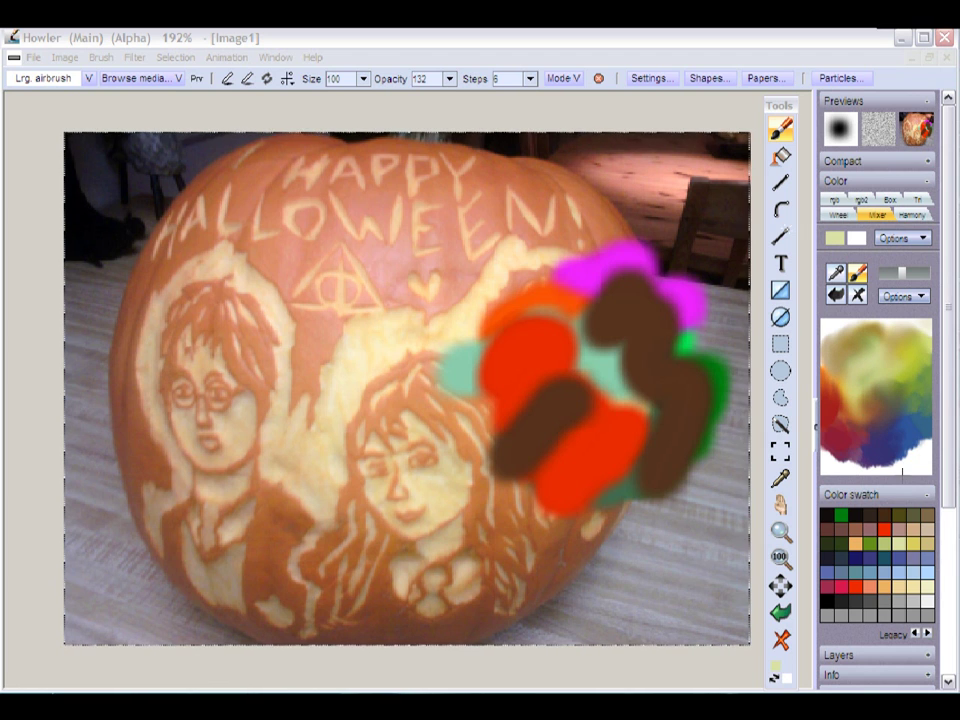
# - Paint dusty pink from the swatch over the mixer's palette, shrinking and then enlarging the mixer brush between strokes
pyautogui.click(903, 520)
pyautogui.moveTo(898, 383)
pyautogui.mouseDown()
pyautogui.moveTo(872, 410)
pyautogui.moveTo(902, 395)
pyautogui.moveTo(928, 455)
pyautogui.moveTo(870, 435)
pyautogui.moveTo(839, 448)
pyautogui.mouseUp()
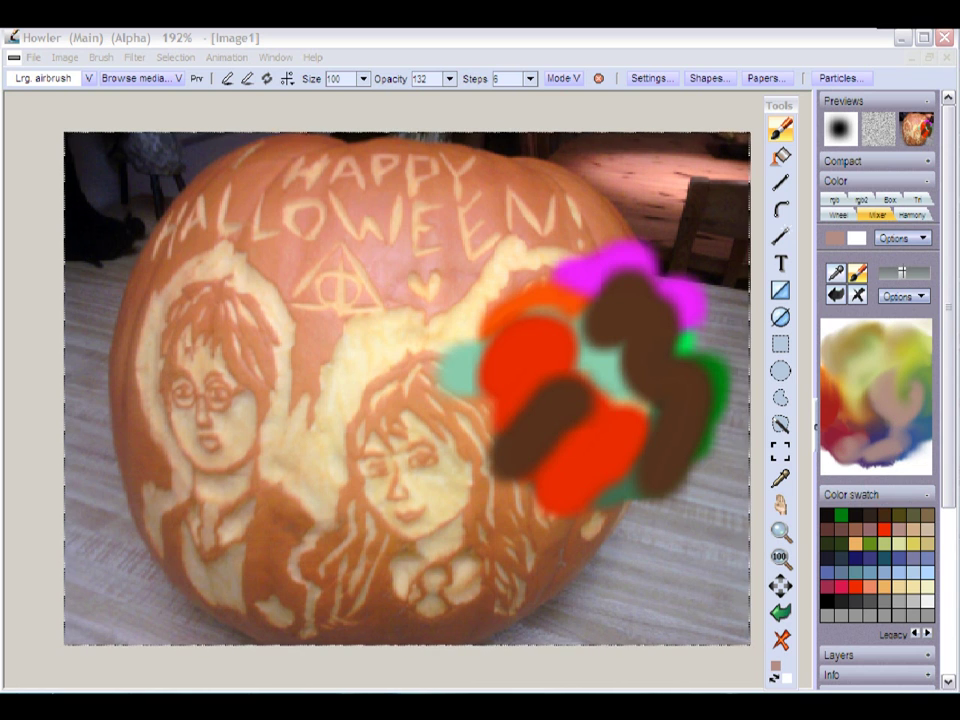
pyautogui.moveTo(903, 271); pyautogui.dragTo(887, 271)
pyautogui.moveTo(902, 331)
pyautogui.mouseDown()
pyautogui.moveTo(894, 328)
pyautogui.moveTo(914, 344)
pyautogui.moveTo(882, 349)
pyautogui.mouseUp()
pyautogui.moveTo(889, 272); pyautogui.dragTo(925, 272)
pyautogui.moveTo(917, 349)
pyautogui.mouseDown()
pyautogui.moveTo(896, 449)
pyautogui.moveTo(869, 421)
pyautogui.moveTo(884, 363)
pyautogui.moveTo(938, 418)
pyautogui.mouseUp()
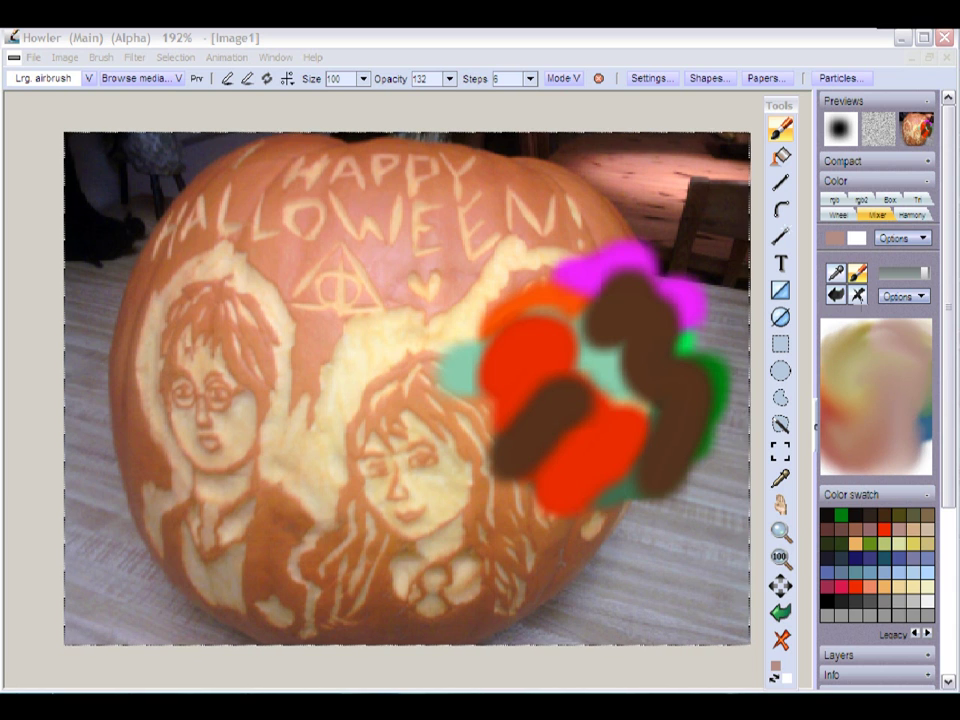
# - Switch the mixer to colour sampling and pick a golden tan from its palette
pyautogui.click(902, 296)
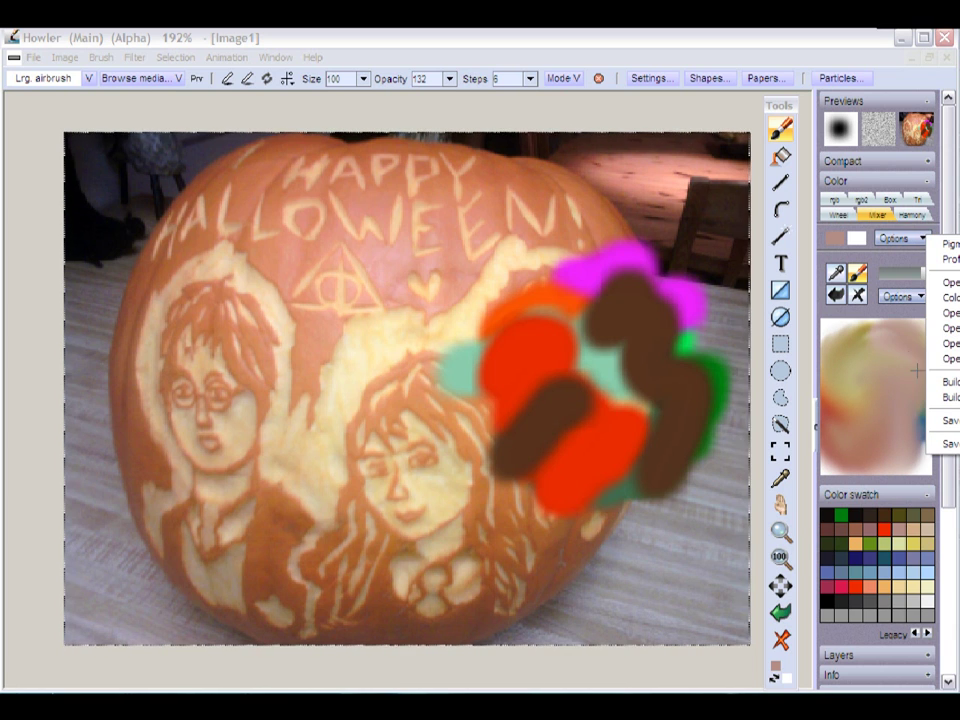
pyautogui.click(836, 272)
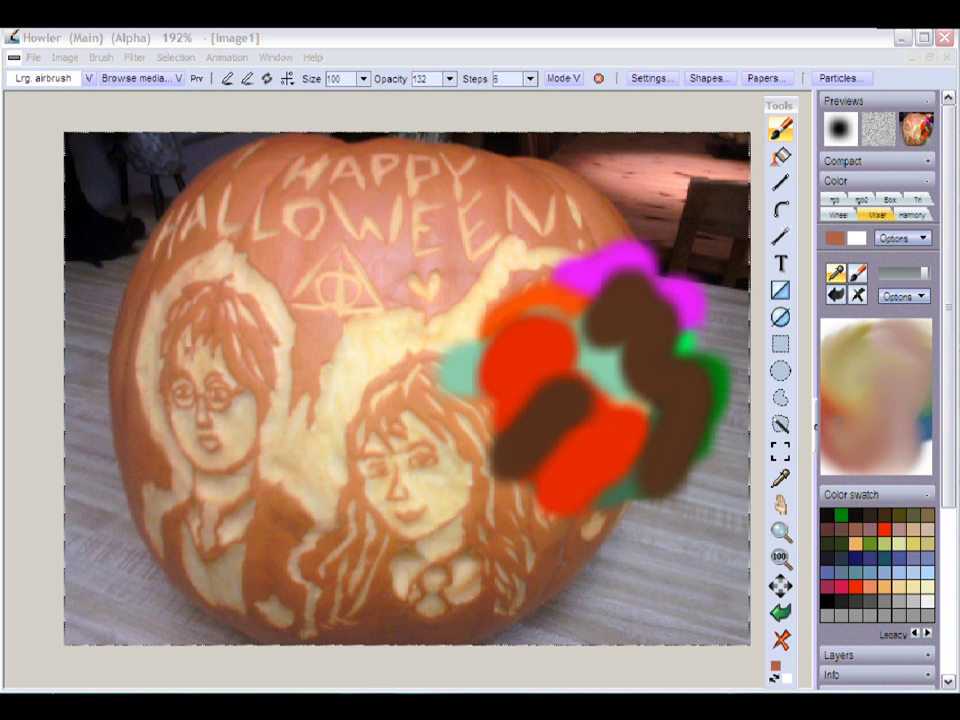
pyautogui.click(876, 349)
# - Load the Color_Wheel_Spring palette from the stored files into the mixer
pyautogui.click(904, 296)
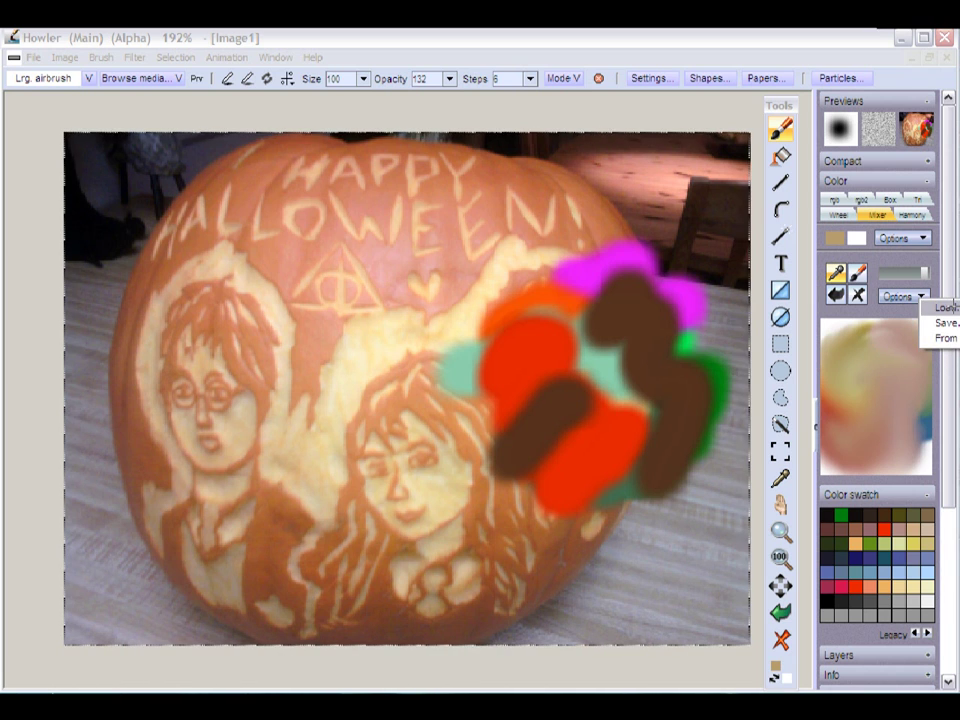
pyautogui.click(947, 307)
pyautogui.scroll(-1, 924, 360)
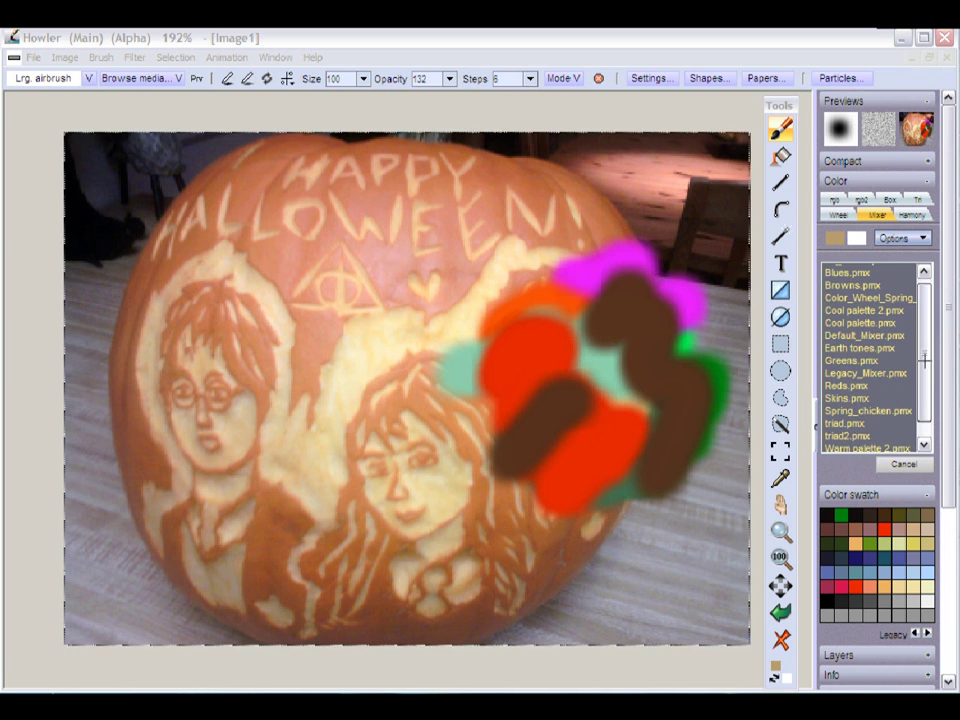
pyautogui.scroll(-1, 924, 360)
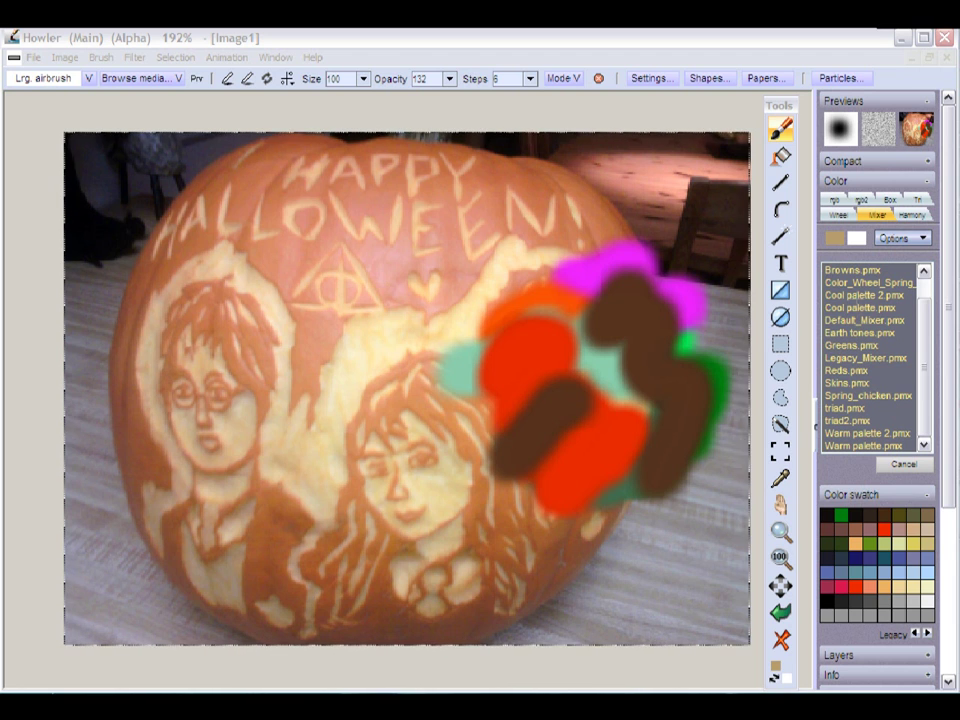
pyautogui.click(873, 284)
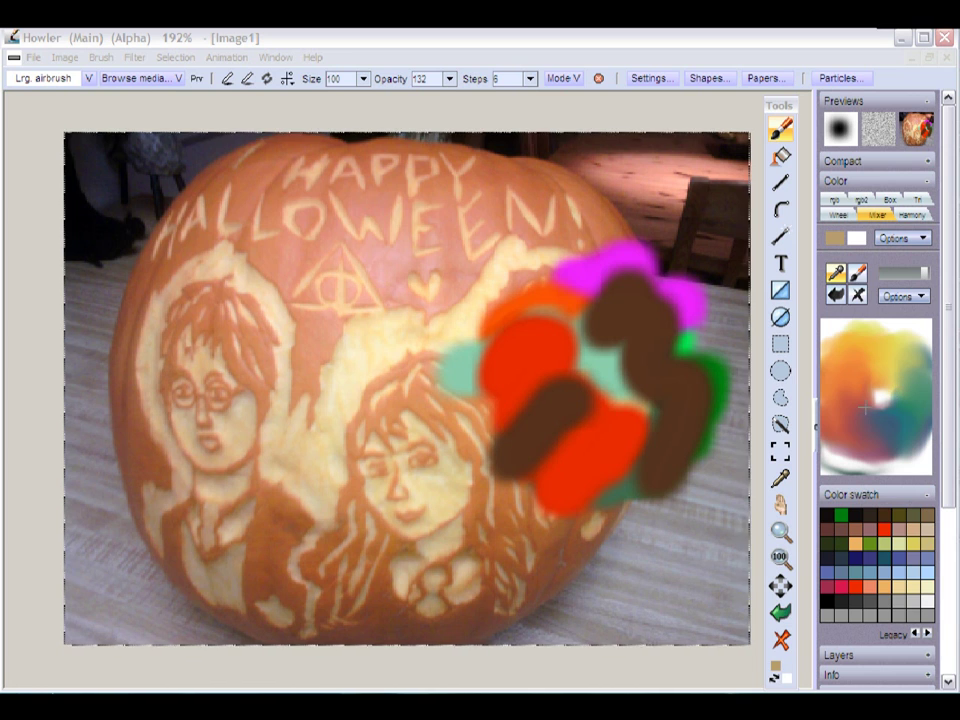
# - Sample slate blue and golden yellow from the loaded mixer palette, painting a winding stroke of each across the pumpkin image
pyautogui.moveTo(857, 407); pyautogui.dragTo(873, 423)
pyautogui.moveTo(655, 335)
pyautogui.mouseDown()
pyautogui.moveTo(590, 285)
pyautogui.moveTo(412, 372)
pyautogui.mouseUp()
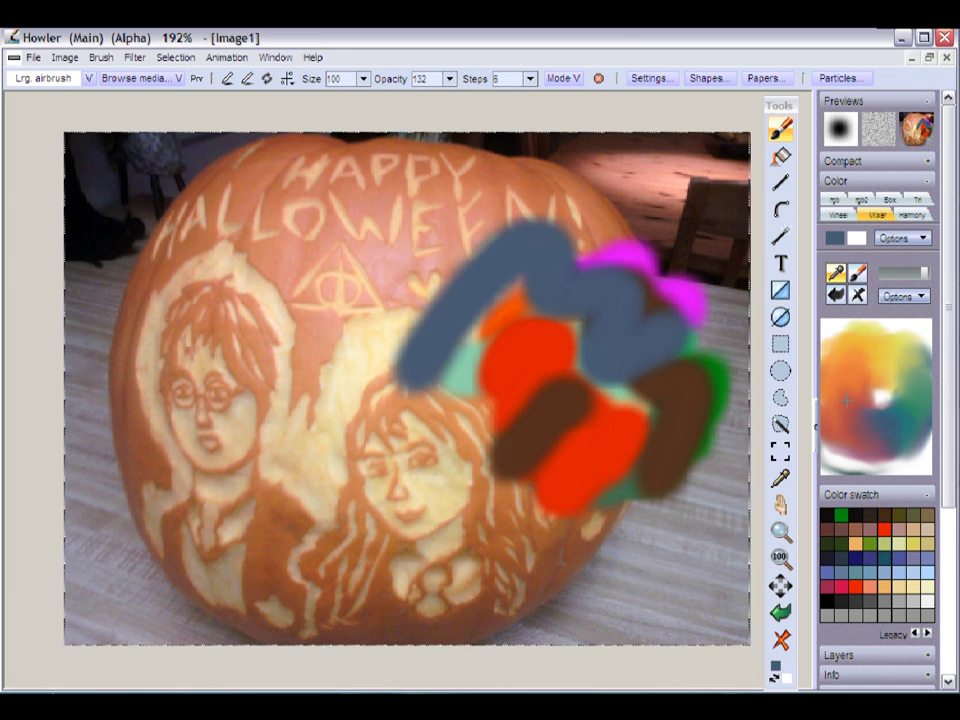
pyautogui.click(875, 348)
pyautogui.moveTo(620, 302)
pyautogui.mouseDown()
pyautogui.moveTo(525, 322)
pyautogui.moveTo(552, 490)
pyautogui.mouseUp()
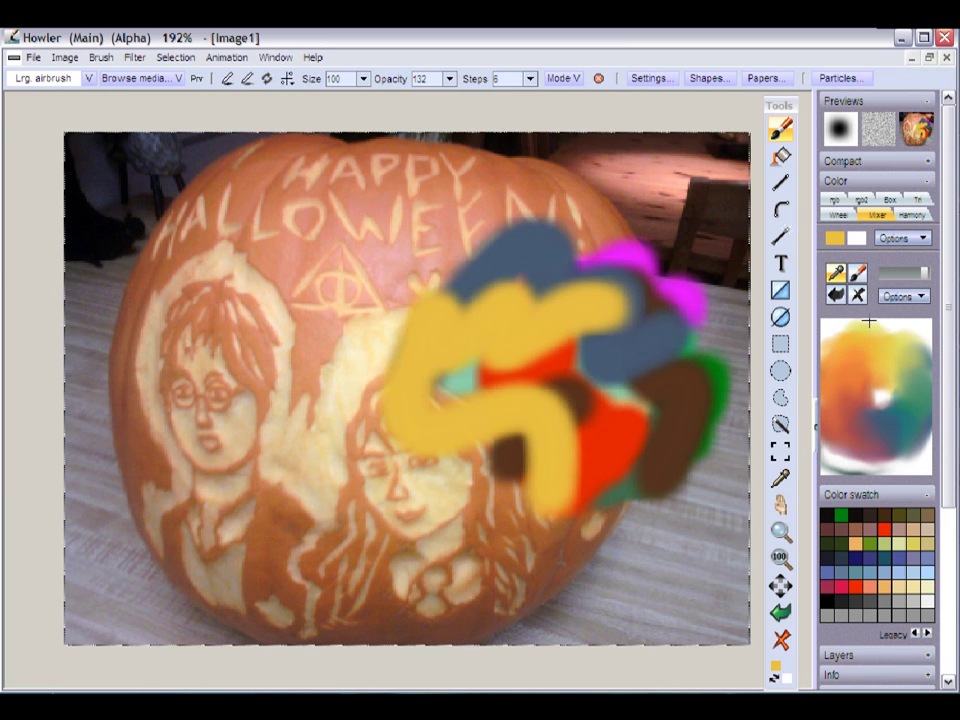
# - Switch to the mixer's brush and blend golden yellow over most of its palette
pyautogui.click(858, 274)
pyautogui.moveTo(868, 354)
pyautogui.mouseDown()
pyautogui.moveTo(883, 392)
pyautogui.moveTo(885, 379)
pyautogui.moveTo(906, 396)
pyautogui.mouseUp()
pyautogui.rightClick(911, 341)
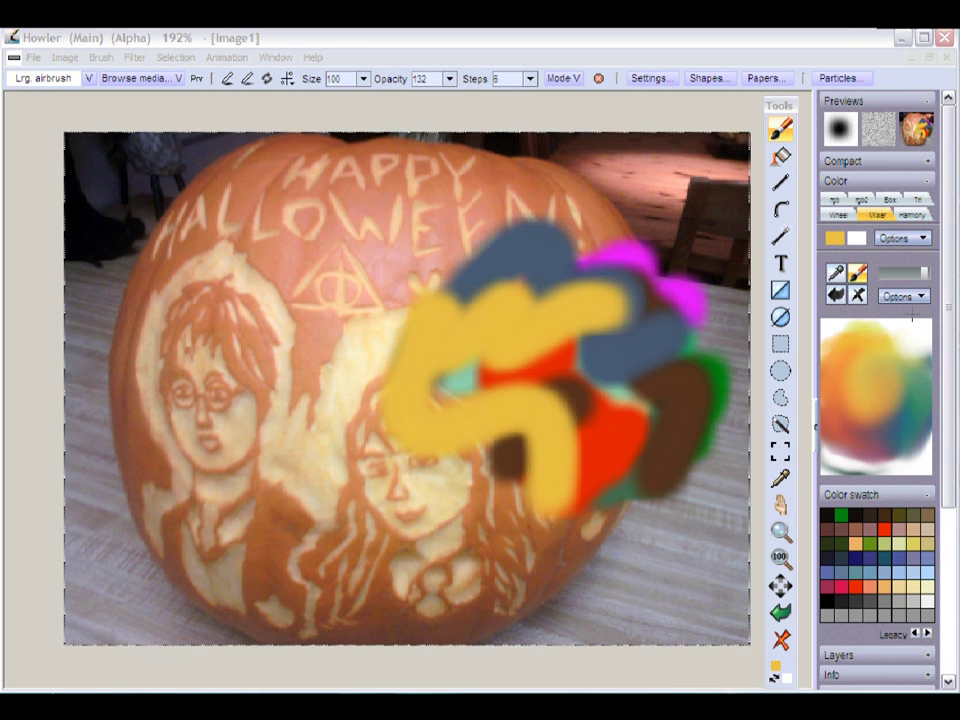
pyautogui.rightClick(881, 347)
pyautogui.rightClick(888, 433)
pyautogui.moveTo(885, 437)
pyautogui.mouseDown()
pyautogui.moveTo(860, 384)
pyautogui.moveTo(848, 430)
pyautogui.moveTo(920, 419)
pyautogui.moveTo(875, 365)
pyautogui.moveTo(812, 393)
pyautogui.mouseUp()
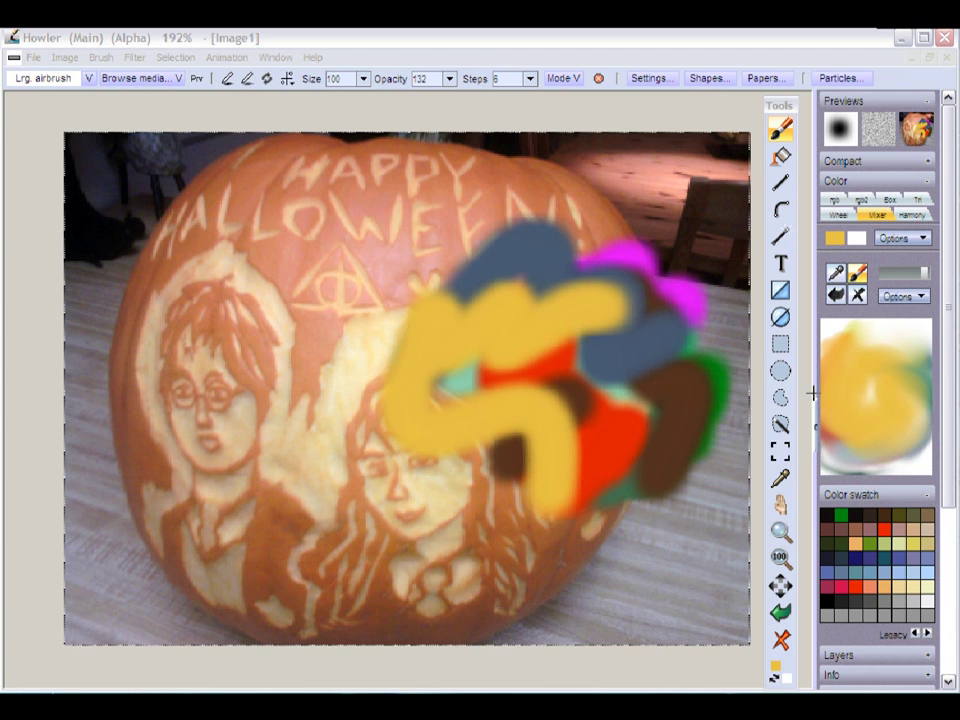
# - Capture the carved face with glasses as a custom brush and load it as the mixer's palette image
pyautogui.click(912, 297)
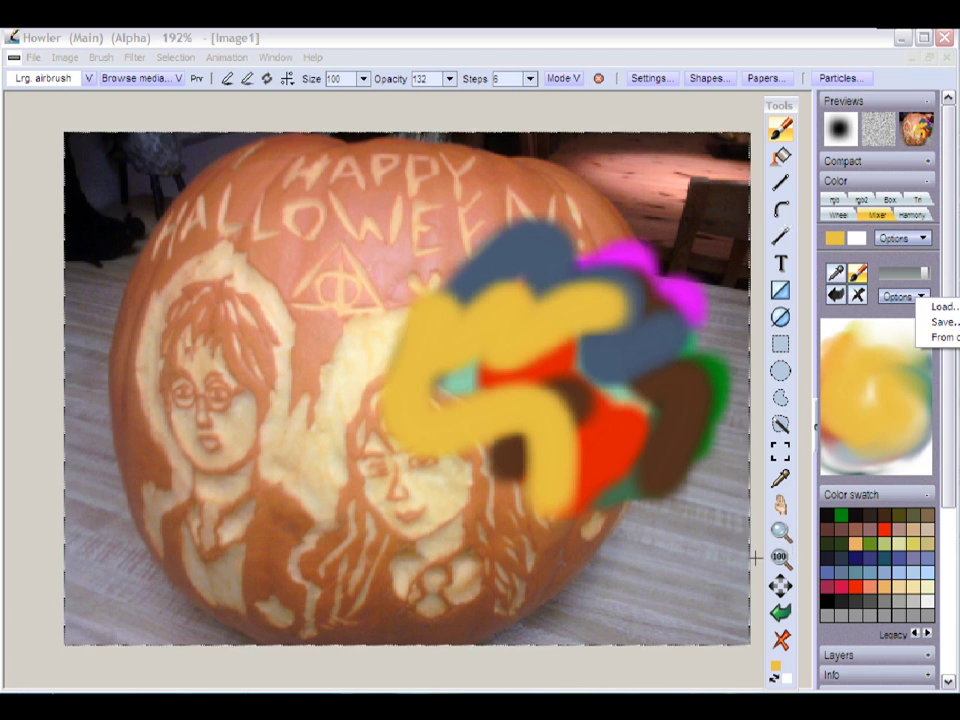
pyautogui.click(781, 451)
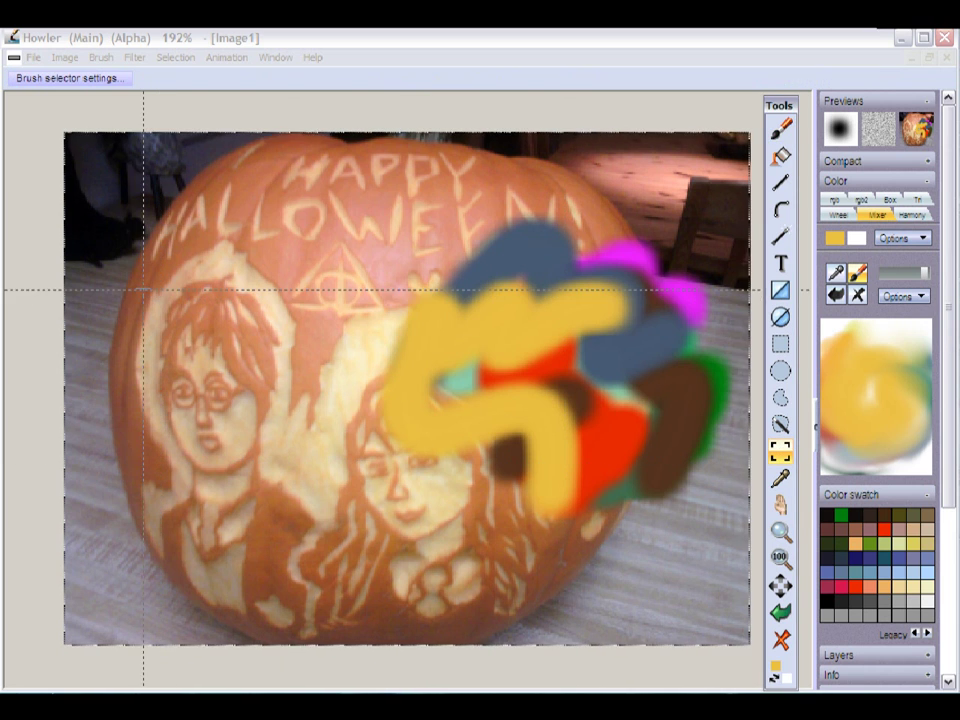
pyautogui.moveTo(150, 264)
pyautogui.mouseDown()
pyautogui.moveTo(225, 442)
pyautogui.moveTo(308, 495)
pyautogui.mouseUp()
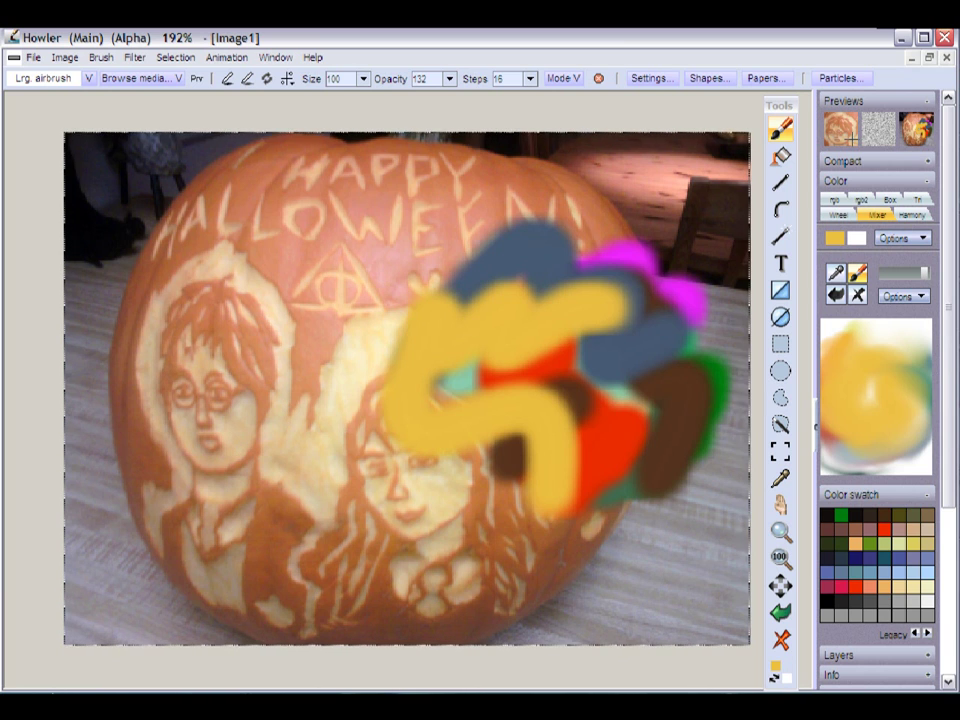
pyautogui.click(905, 296)
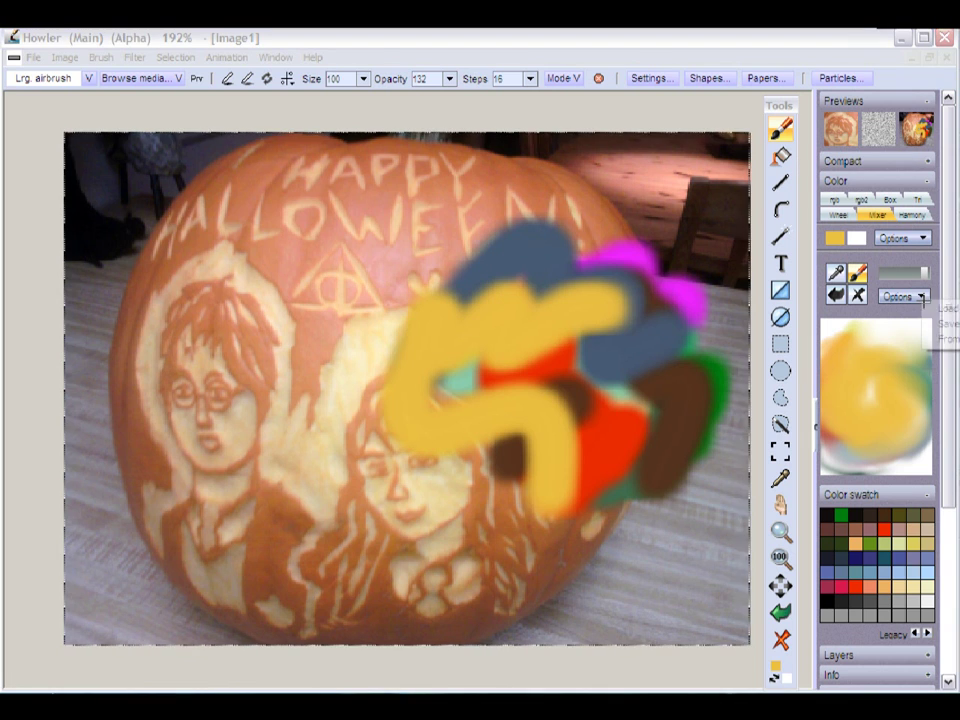
pyautogui.click(945, 338)
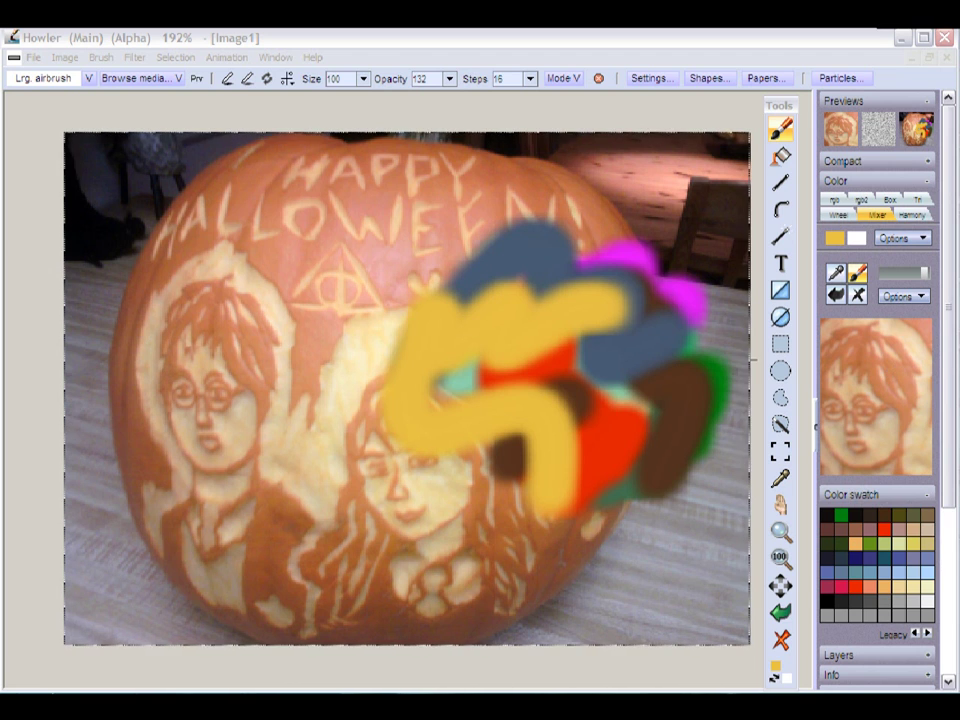
# - Paint golden yellow over the face in the mixer's palette, reducing the mixer brush size between strokes
pyautogui.moveTo(885, 340)
pyautogui.mouseDown()
pyautogui.moveTo(900, 369)
pyautogui.moveTo(884, 404)
pyautogui.moveTo(877, 382)
pyautogui.moveTo(888, 368)
pyautogui.mouseUp()
pyautogui.moveTo(924, 273); pyautogui.dragTo(894, 273)
pyautogui.moveTo(862, 362)
pyautogui.mouseDown()
pyautogui.moveTo(862, 400)
pyautogui.moveTo(880, 434)
pyautogui.moveTo(908, 385)
pyautogui.moveTo(872, 362)
pyautogui.mouseUp()
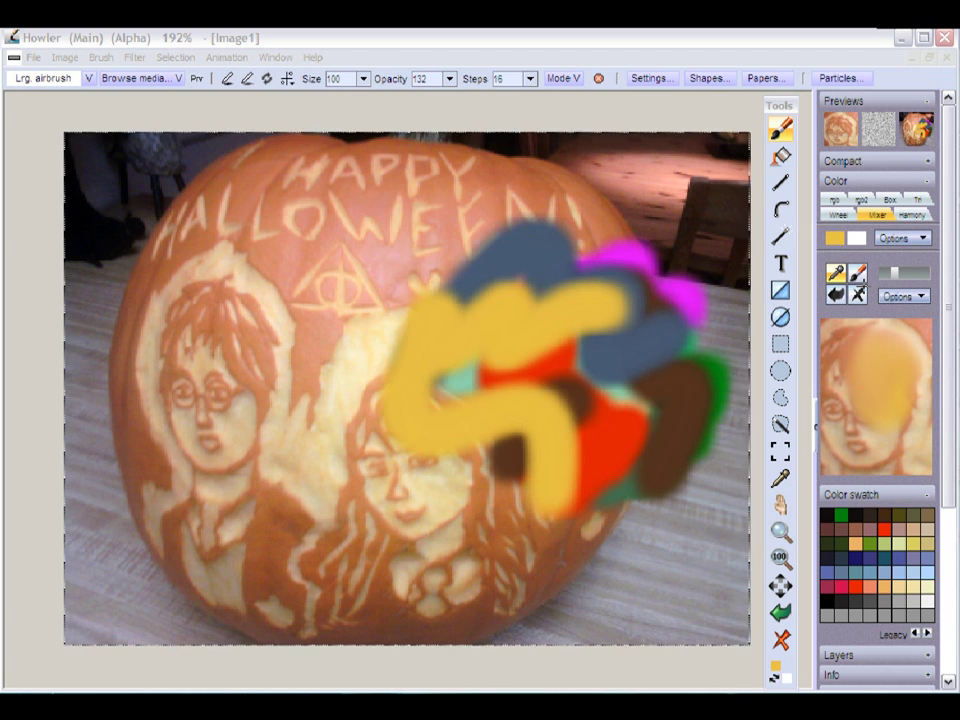
pyautogui.click(918, 238)
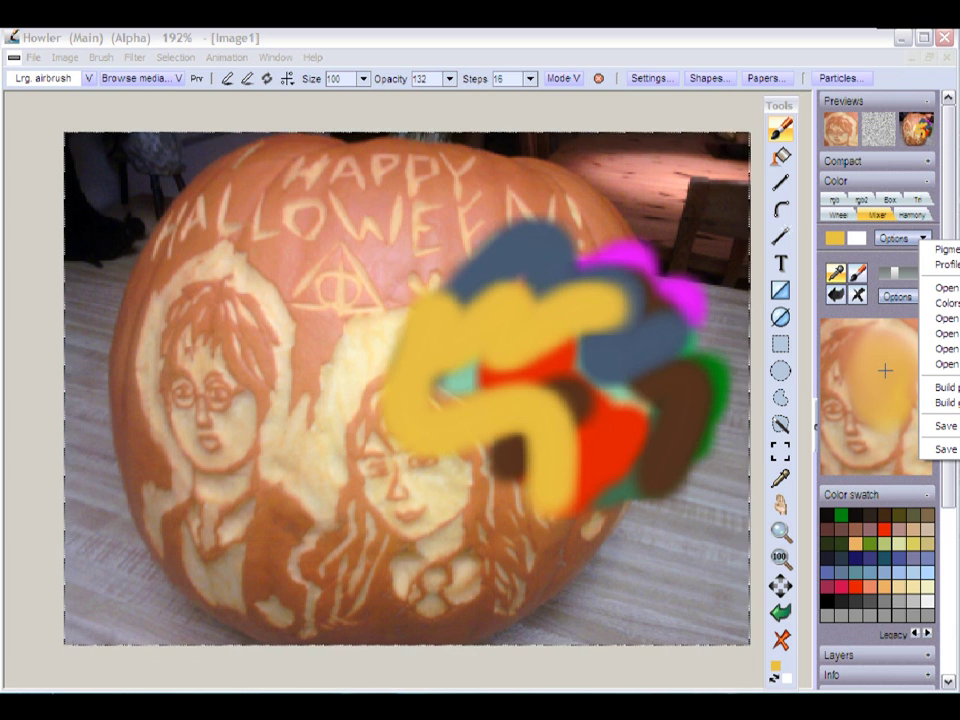
pyautogui.click(946, 183)
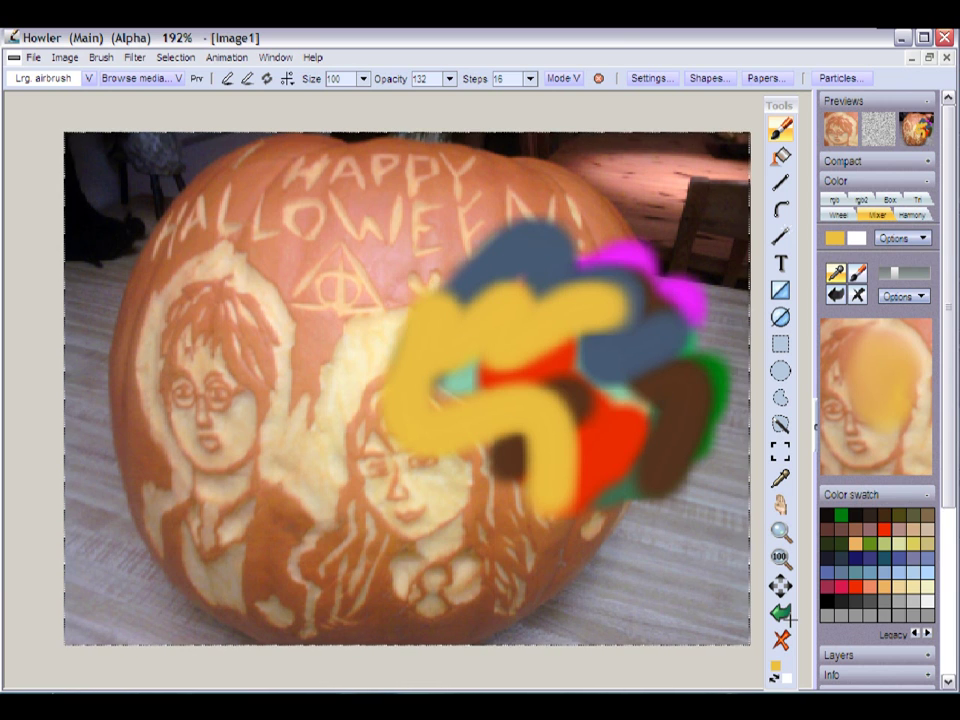
# - Clear the canvas to white and reload the mixer's palette image from the custom brush
pyautogui.click(785, 642)
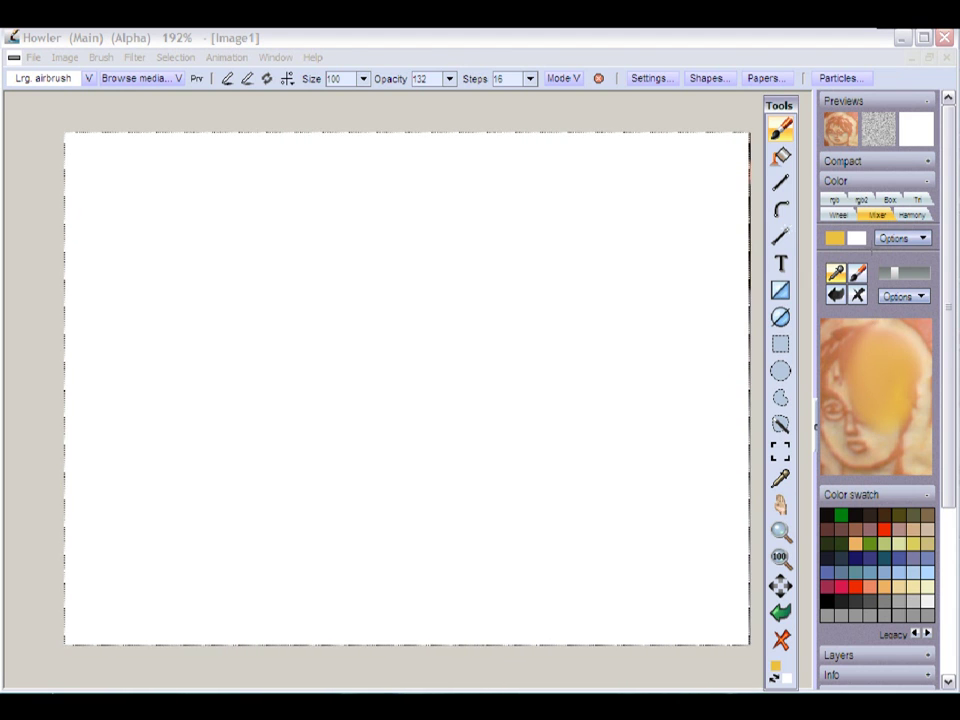
pyautogui.click(890, 296)
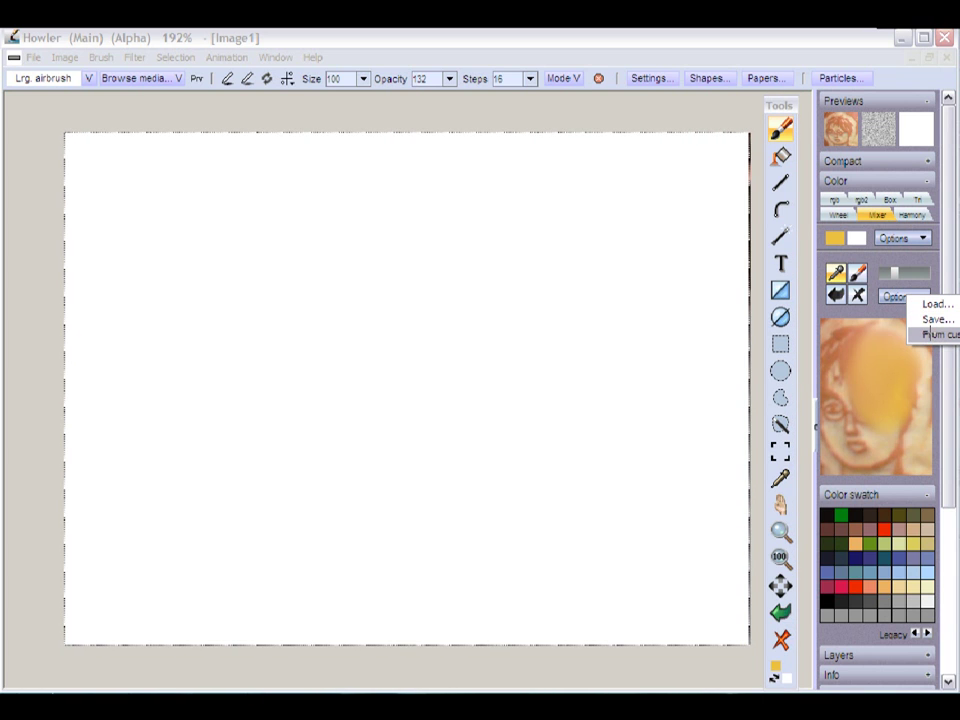
pyautogui.click(932, 333)
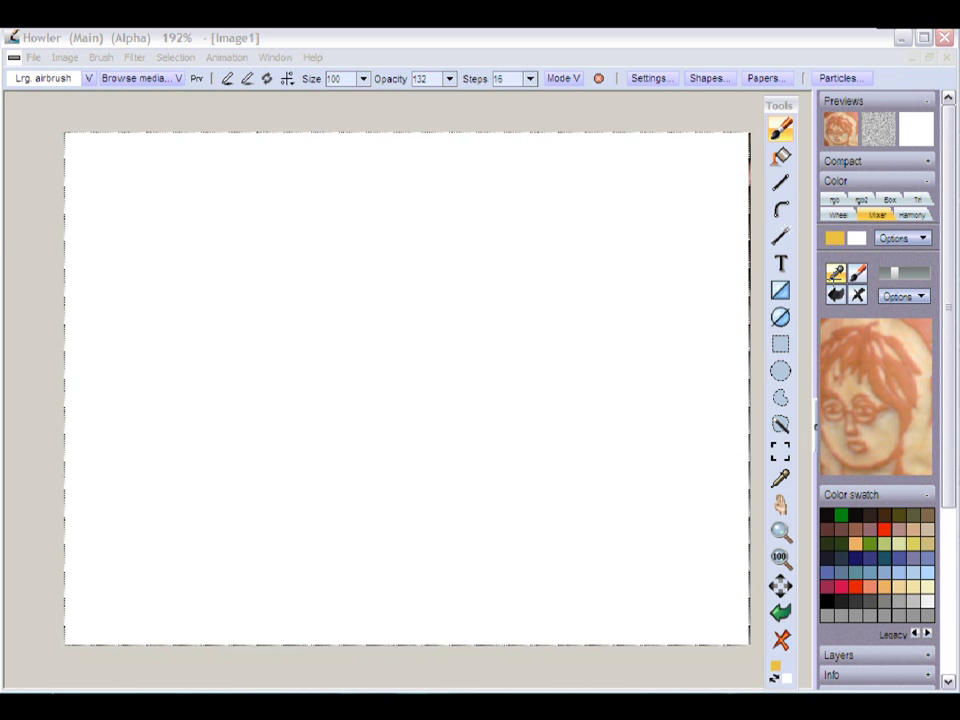
# - Sample several skin tones from the face image in the mixer, ending on pale tan
pyautogui.click(878, 388)
pyautogui.click(896, 331)
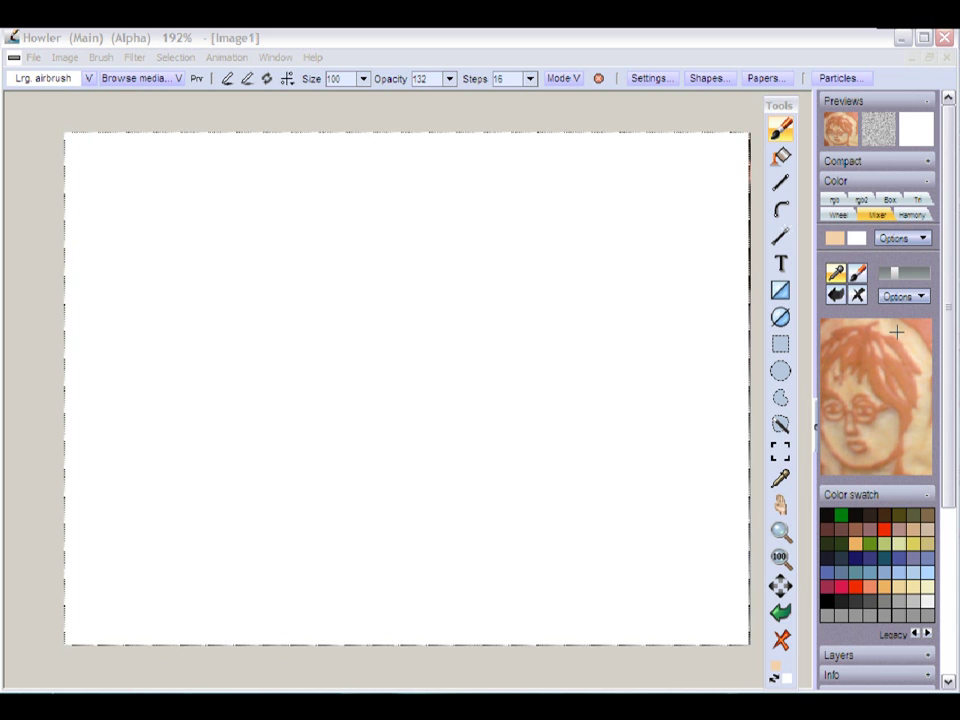
pyautogui.moveTo(896, 328)
pyautogui.mouseDown()
pyautogui.moveTo(911, 338)
pyautogui.moveTo(883, 328)
pyautogui.mouseUp()
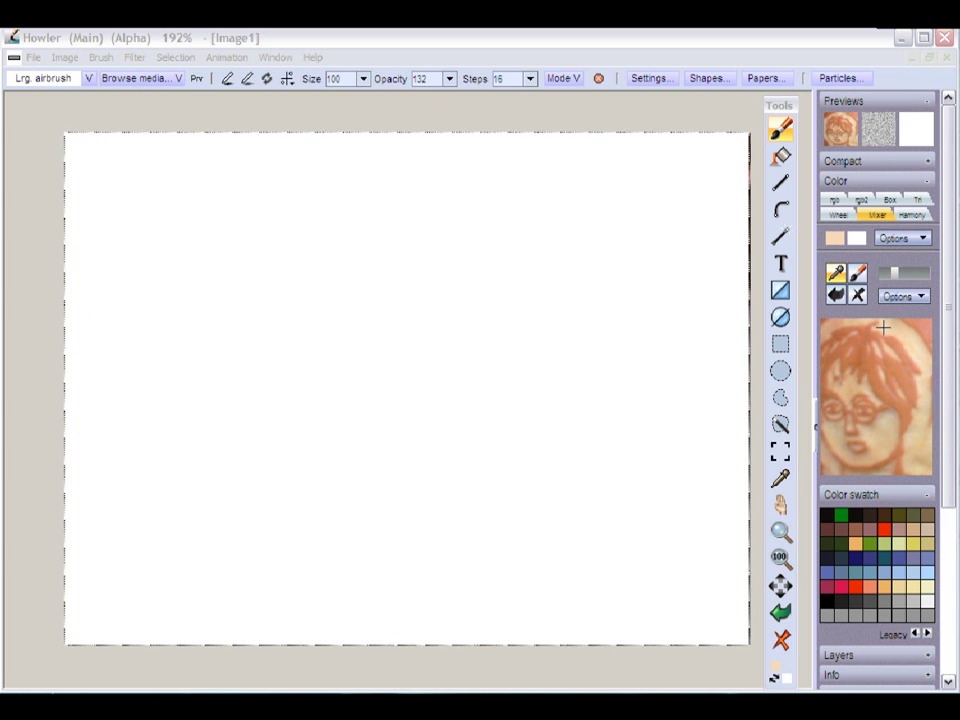
pyautogui.click(887, 418)
pyautogui.moveTo(675, 277)
pyautogui.mouseDown()
pyautogui.moveTo(681, 268)
pyautogui.moveTo(685, 280)
pyautogui.mouseUp()
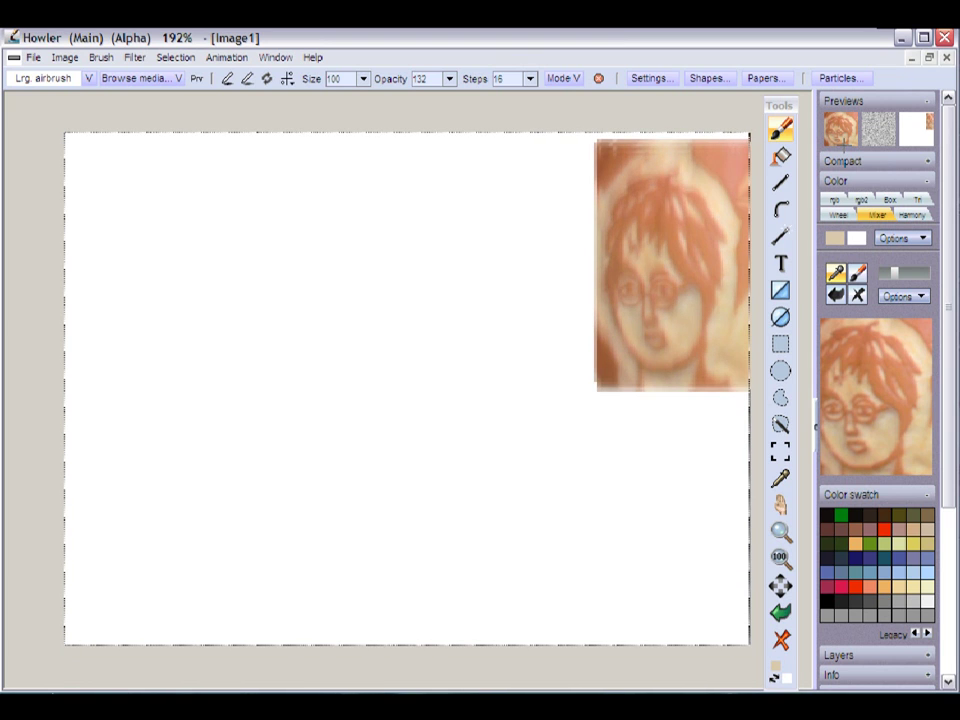
pyautogui.moveTo(543, 303)
pyautogui.mouseDown()
pyautogui.moveTo(514, 386)
pyautogui.moveTo(534, 489)
pyautogui.moveTo(590, 481)
pyautogui.mouseUp()
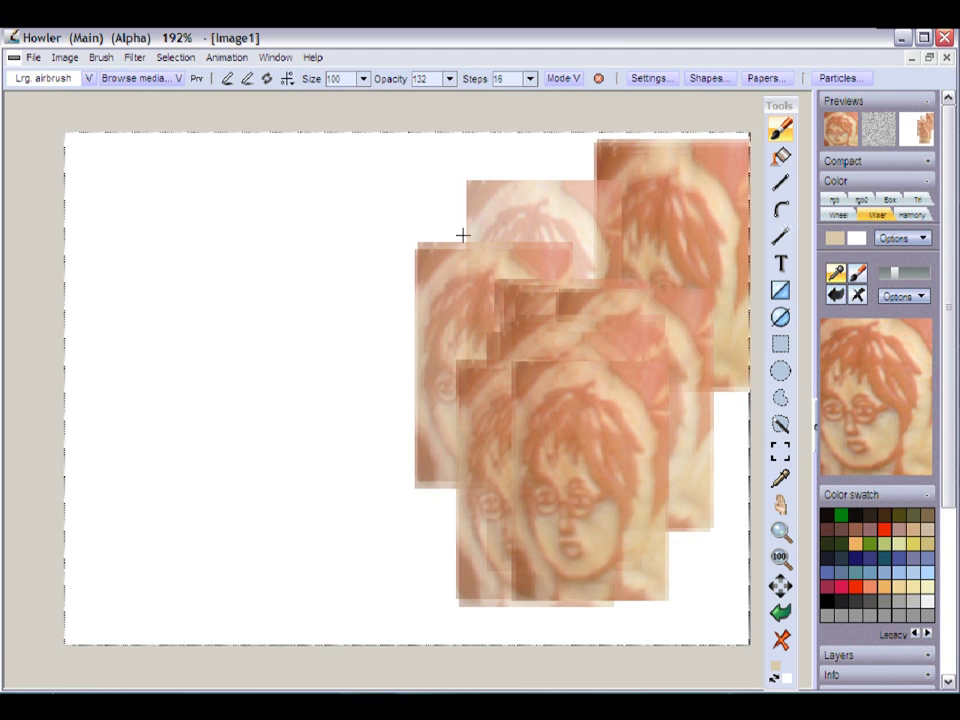
pyautogui.click(781, 639)
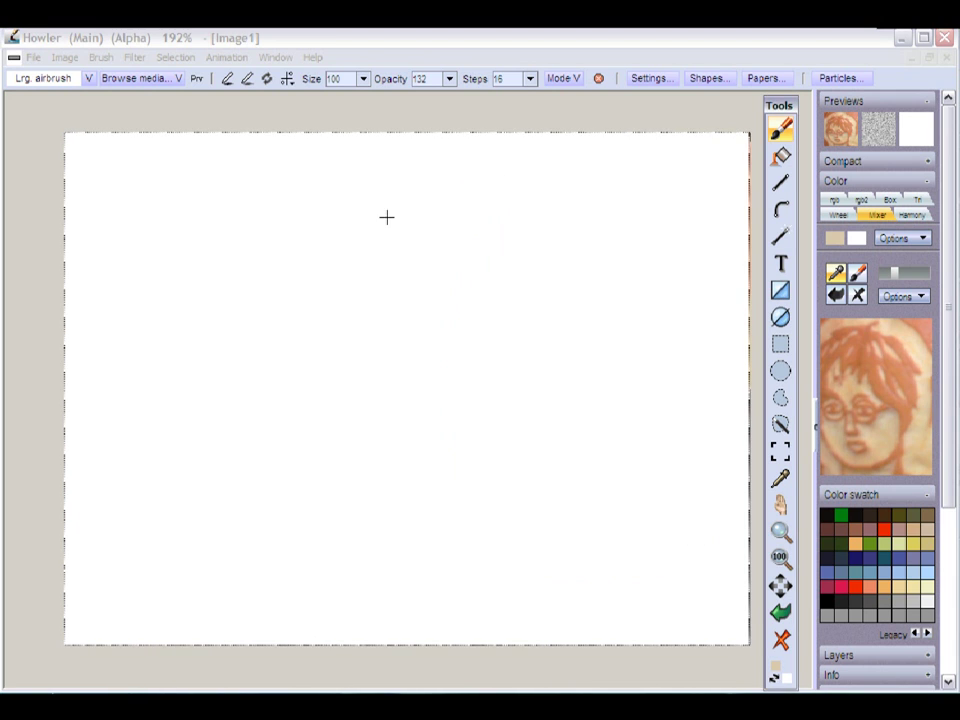
# - Clear the alpha selection and switch the brush to the Large airbrush preset
pyautogui.click(176, 57)
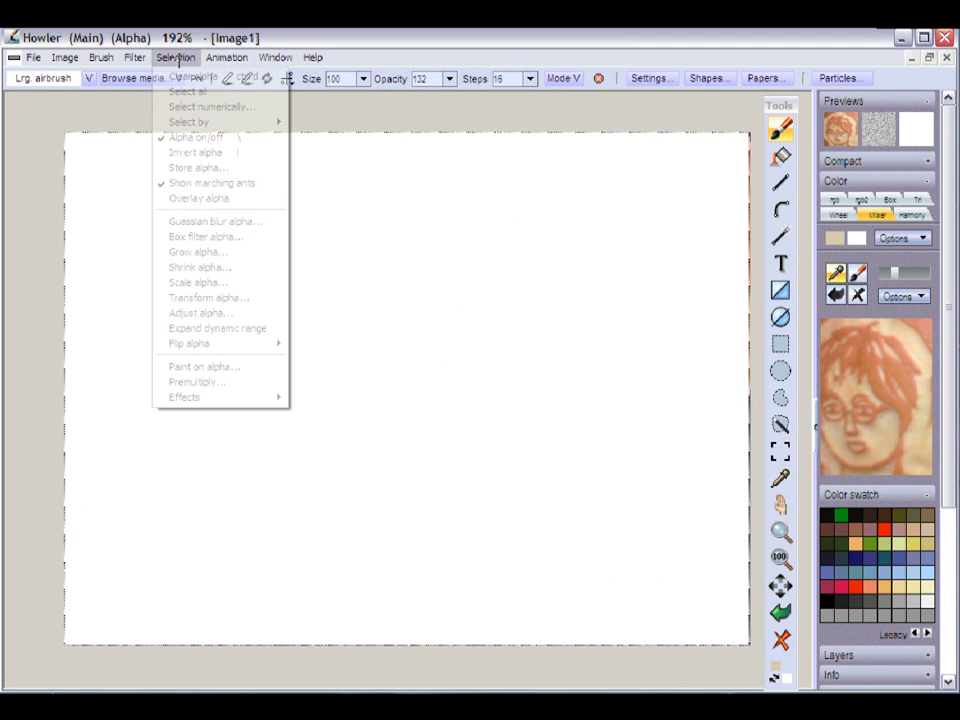
pyautogui.click(181, 74)
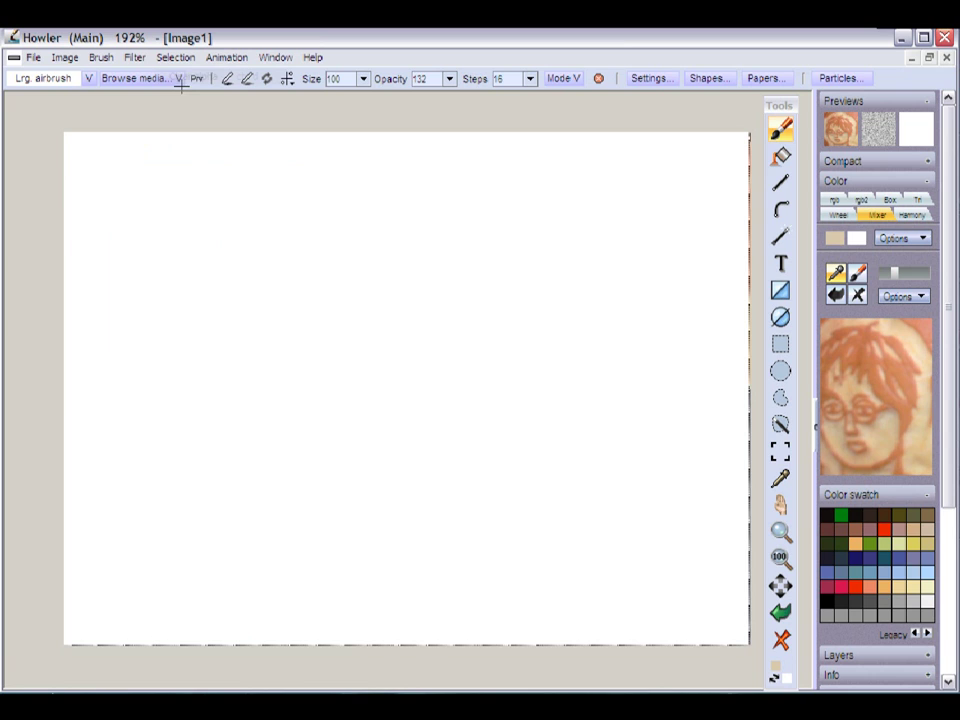
pyautogui.click(66, 84)
pyautogui.moveTo(154, 111)
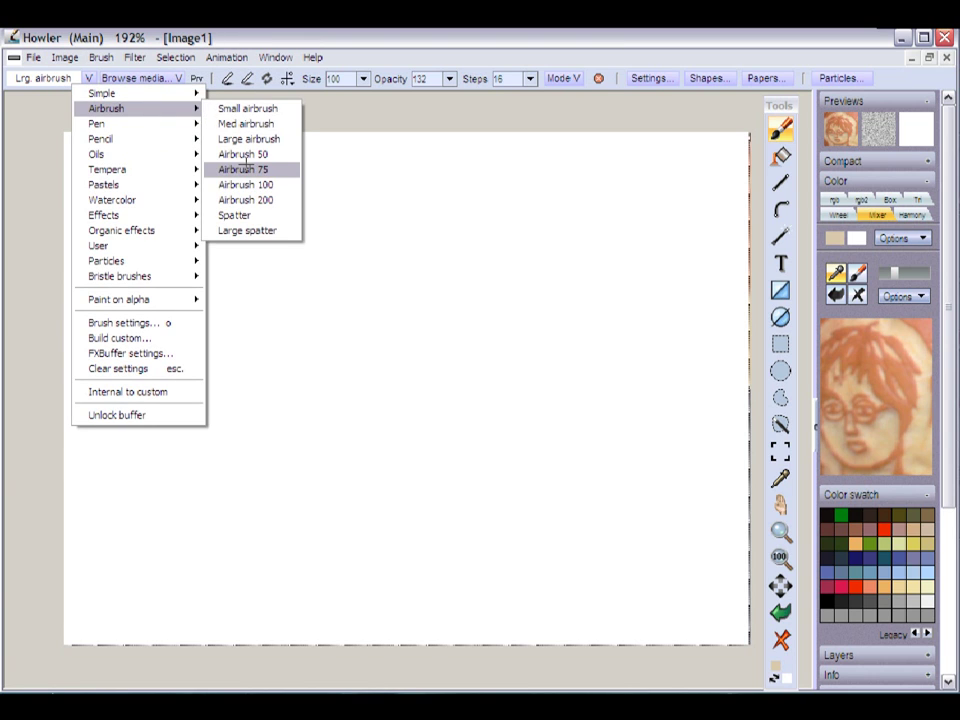
pyautogui.click(250, 139)
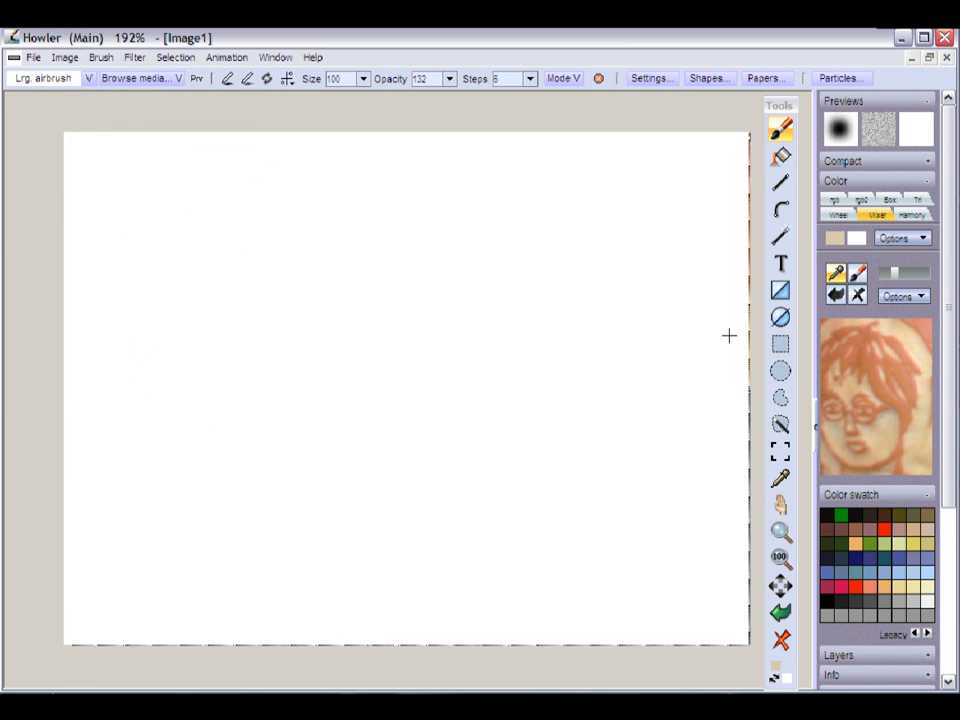
# - Sample light tan from the mixer's face image, dab it near the canvas's upper-right corner, and sample a darker tan
pyautogui.click(890, 336)
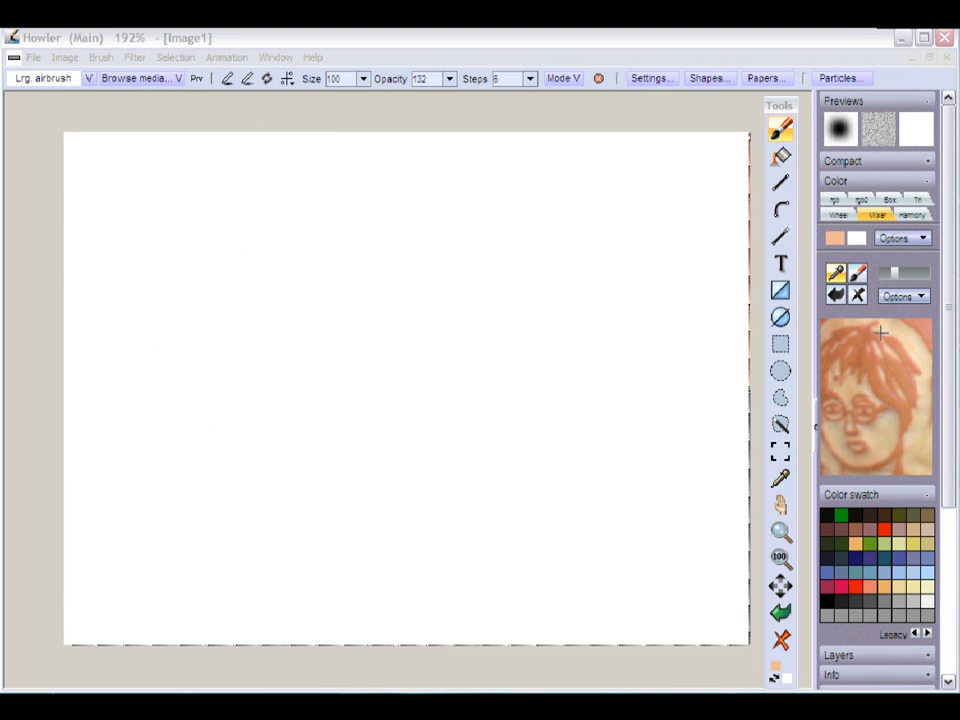
pyautogui.click(868, 435)
pyautogui.click(677, 203)
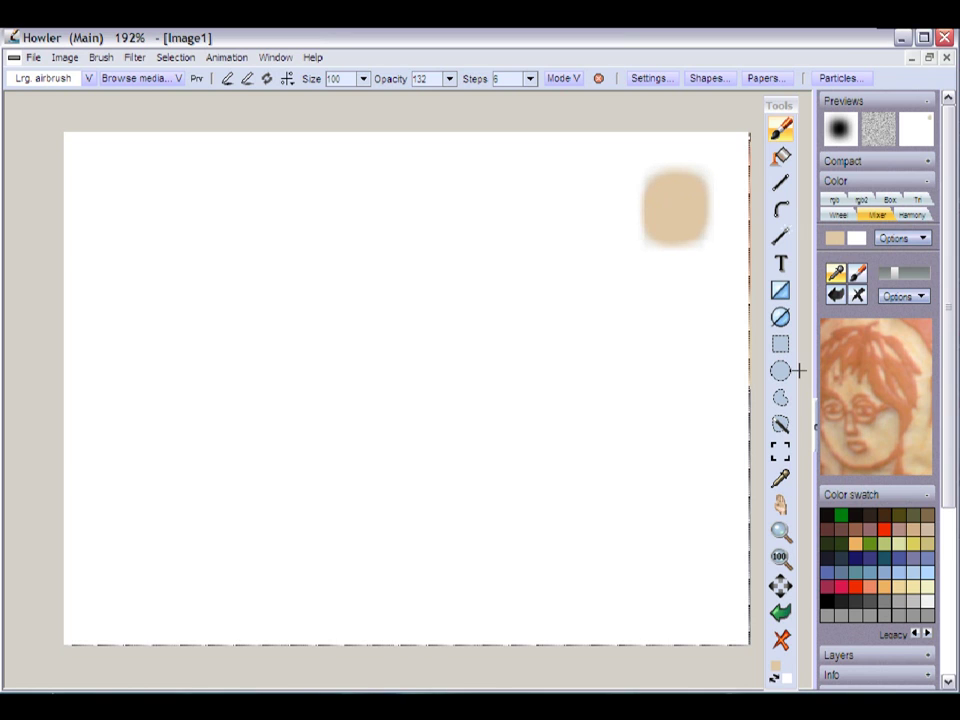
pyautogui.click(893, 421)
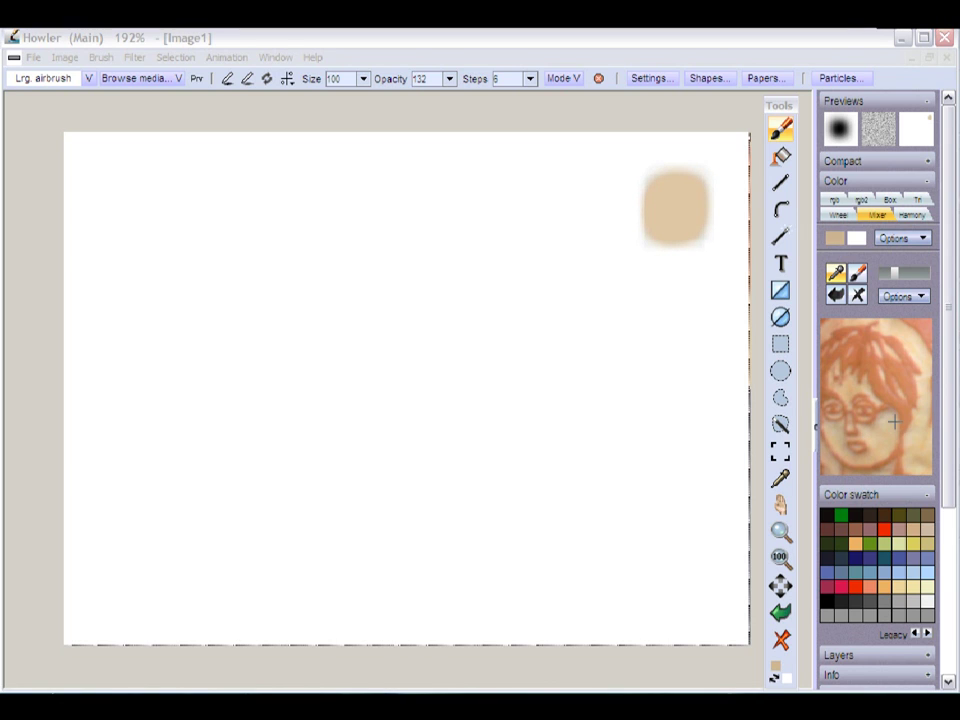
# - Extend the dab column down the canvas with darker tan, then pinkish tan, orange and brown sampled from the mixer's face image
pyautogui.moveTo(667, 291)
pyautogui.mouseDown()
pyautogui.moveTo(684, 261)
pyautogui.moveTo(694, 267)
pyautogui.moveTo(688, 253)
pyautogui.mouseUp()
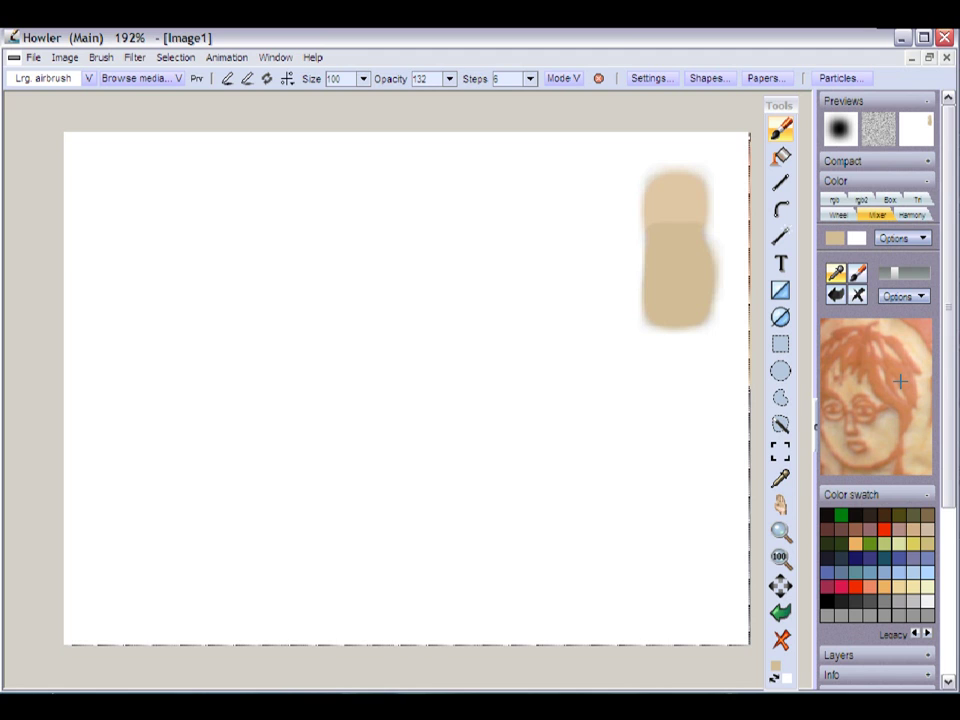
pyautogui.click(833, 323)
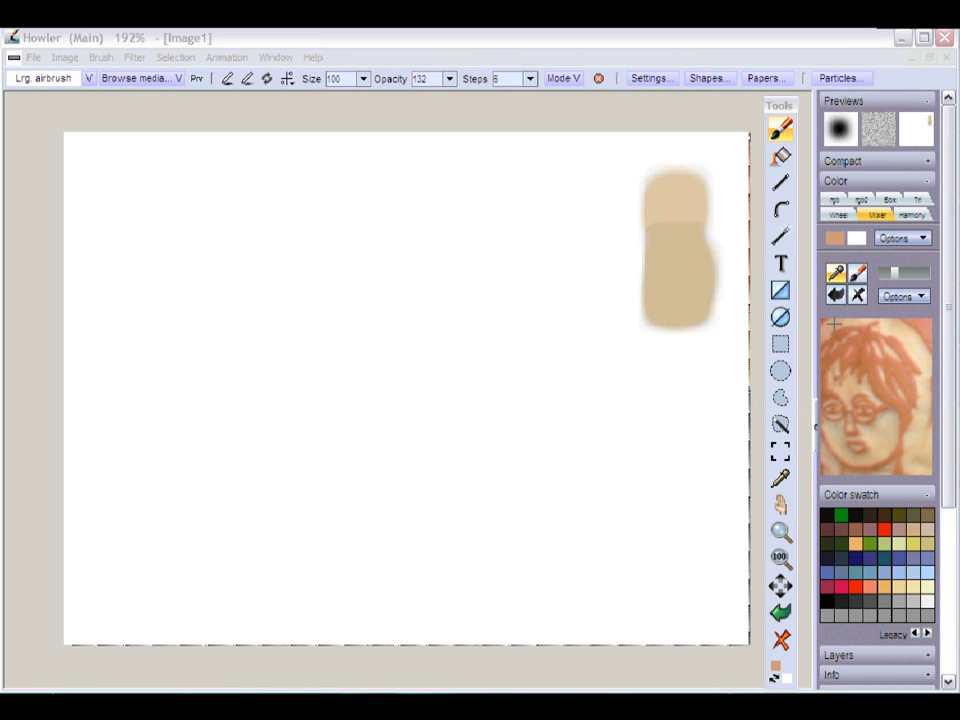
pyautogui.moveTo(655, 350)
pyautogui.mouseDown()
pyautogui.moveTo(687, 325)
pyautogui.moveTo(672, 370)
pyautogui.mouseUp()
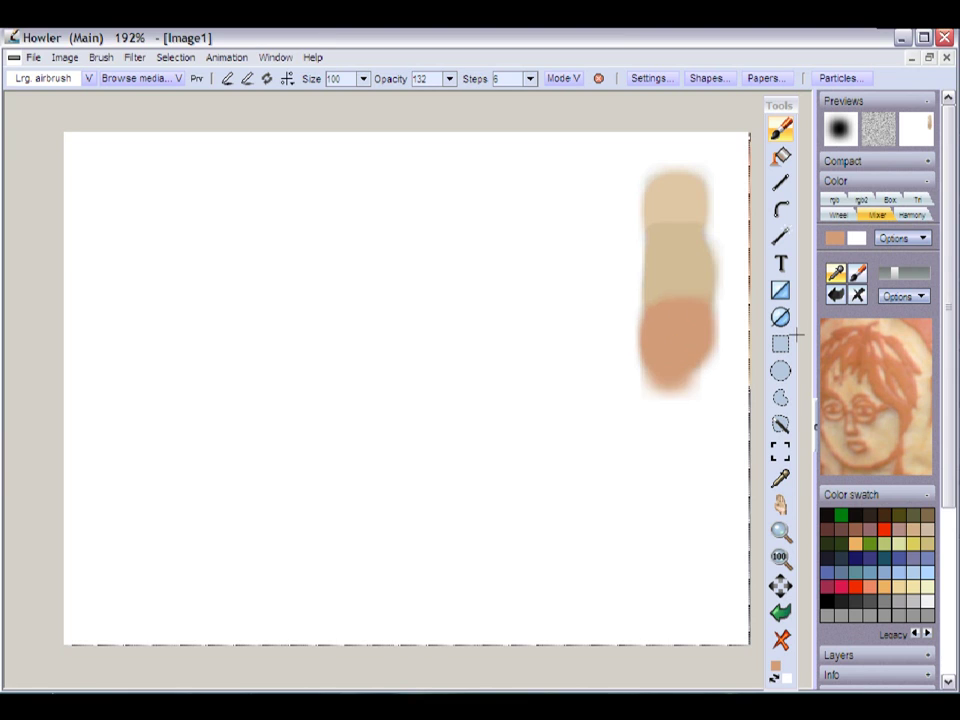
pyautogui.click(884, 367)
pyautogui.moveTo(679, 396); pyautogui.dragTo(684, 440)
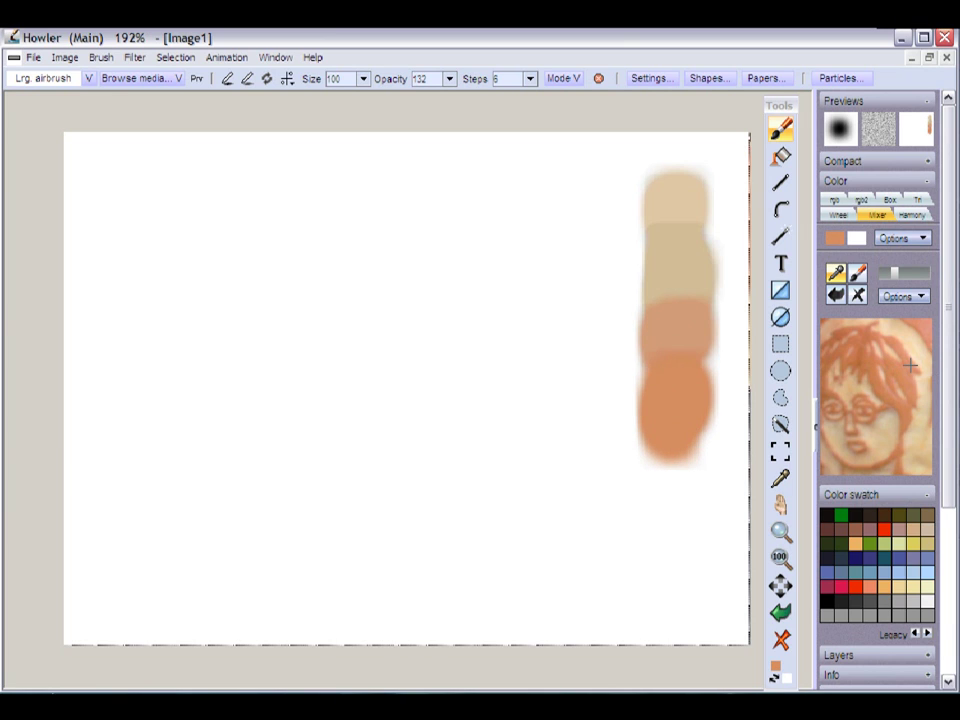
pyautogui.click(862, 372)
pyautogui.moveTo(676, 430)
pyautogui.mouseDown()
pyautogui.moveTo(666, 461)
pyautogui.moveTo(695, 440)
pyautogui.mouseUp()
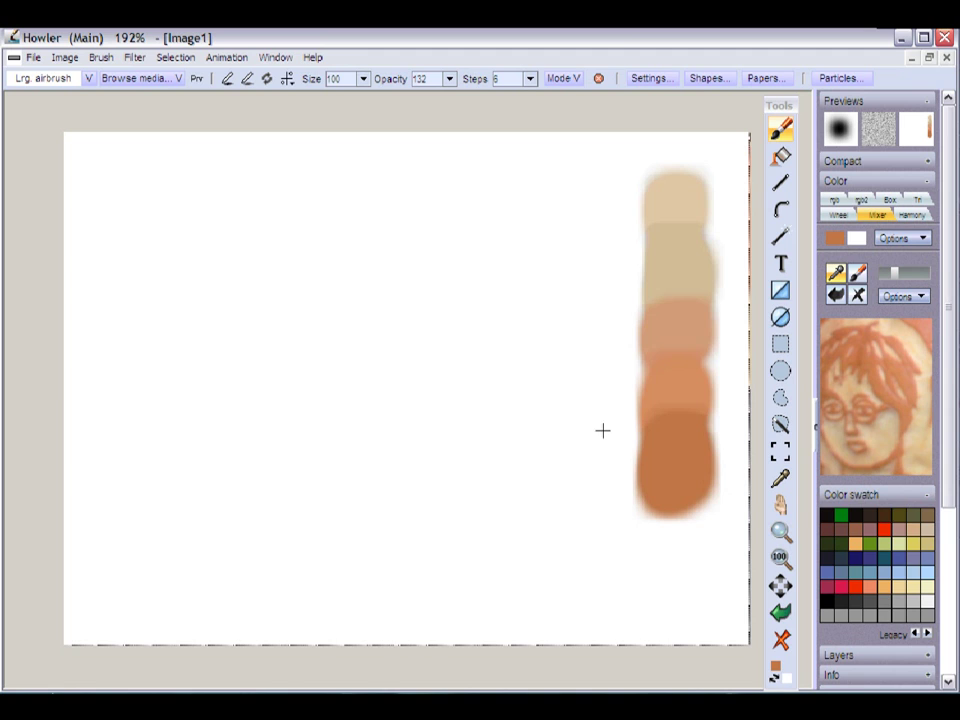
# - Switch the brush to the Drying opaque 75 watercolor preset
pyautogui.click(58, 76)
pyautogui.moveTo(146, 192)
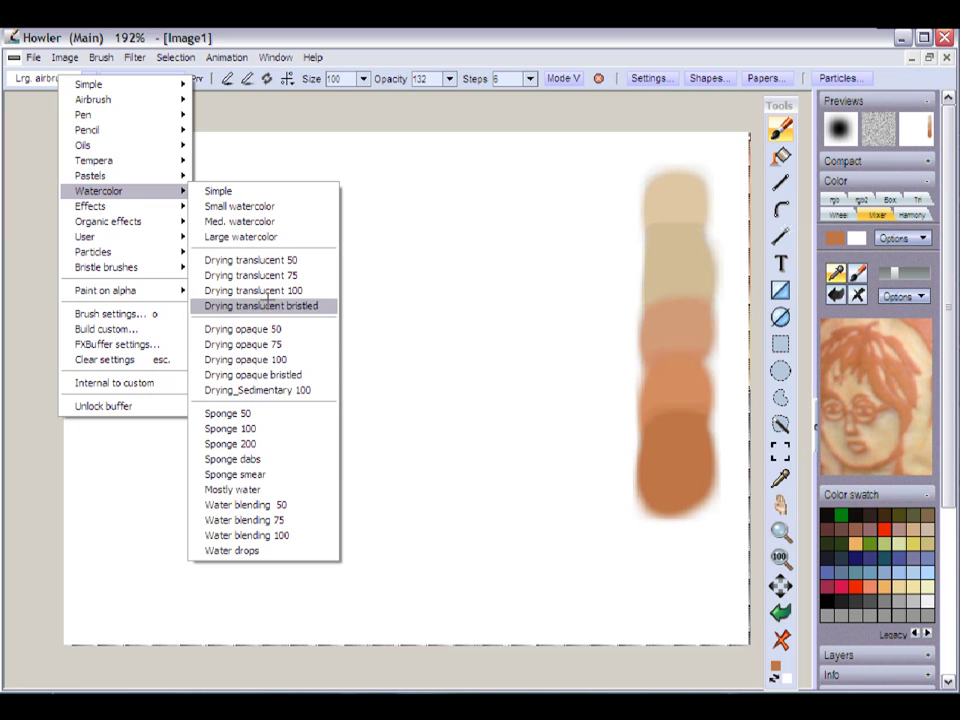
pyautogui.click(250, 344)
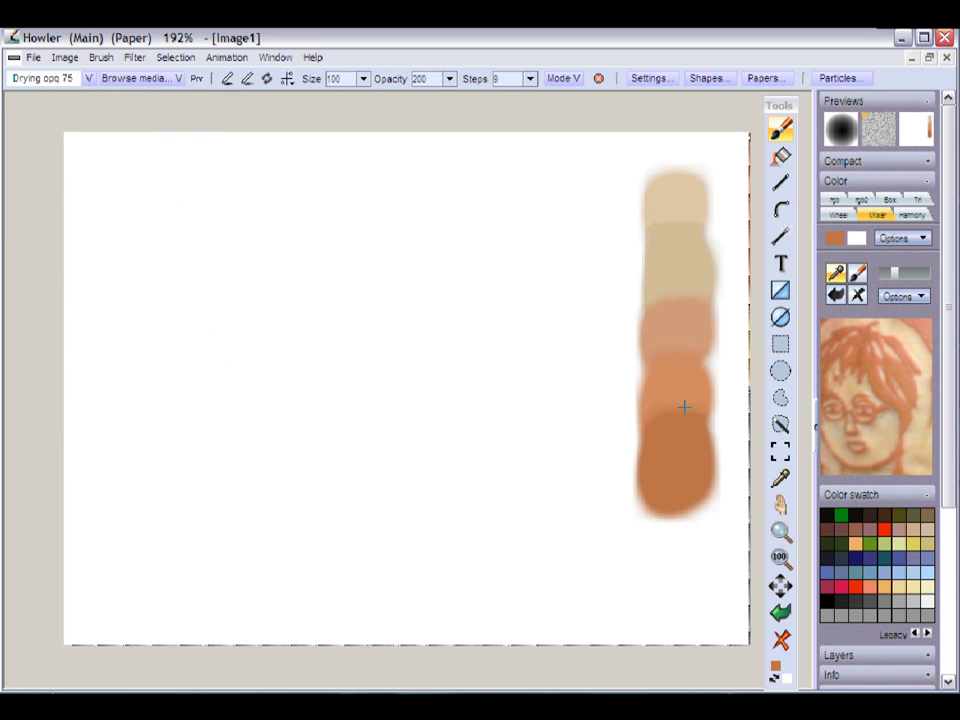
# - Test paper-textured watercolor strokes on the light tan dab and blank canvas, undo them, and turn off the paper texture
pyautogui.click(686, 197)
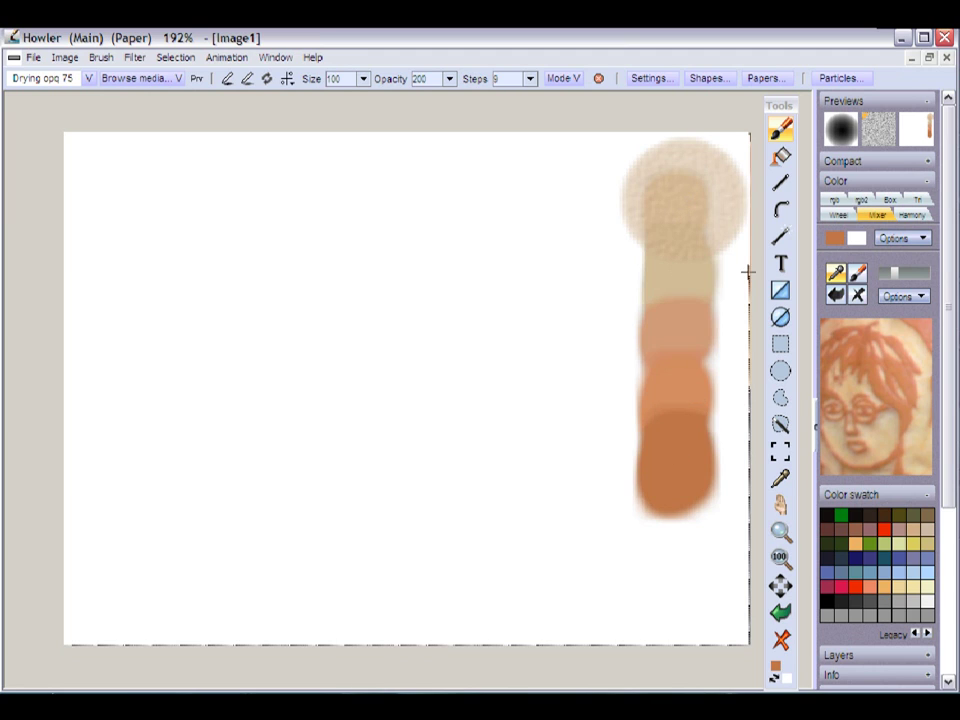
pyautogui.moveTo(491, 238)
pyautogui.mouseDown()
pyautogui.moveTo(494, 317)
pyautogui.moveTo(512, 364)
pyautogui.mouseUp()
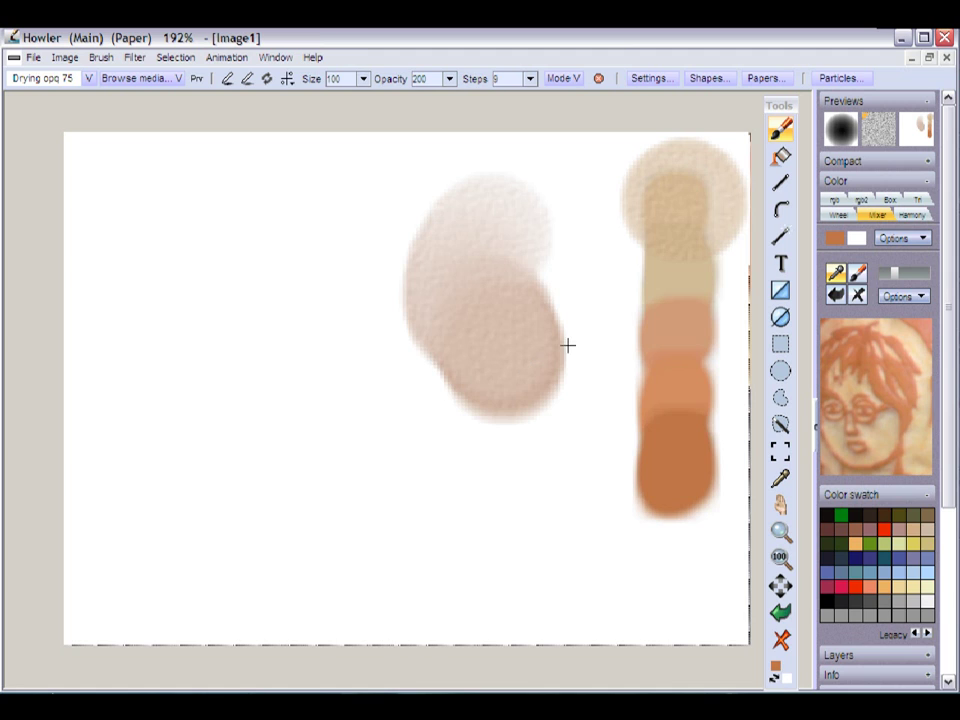
pyautogui.hotkey('ctrl', 'z')
pyautogui.hotkey('ctrl', 'z')
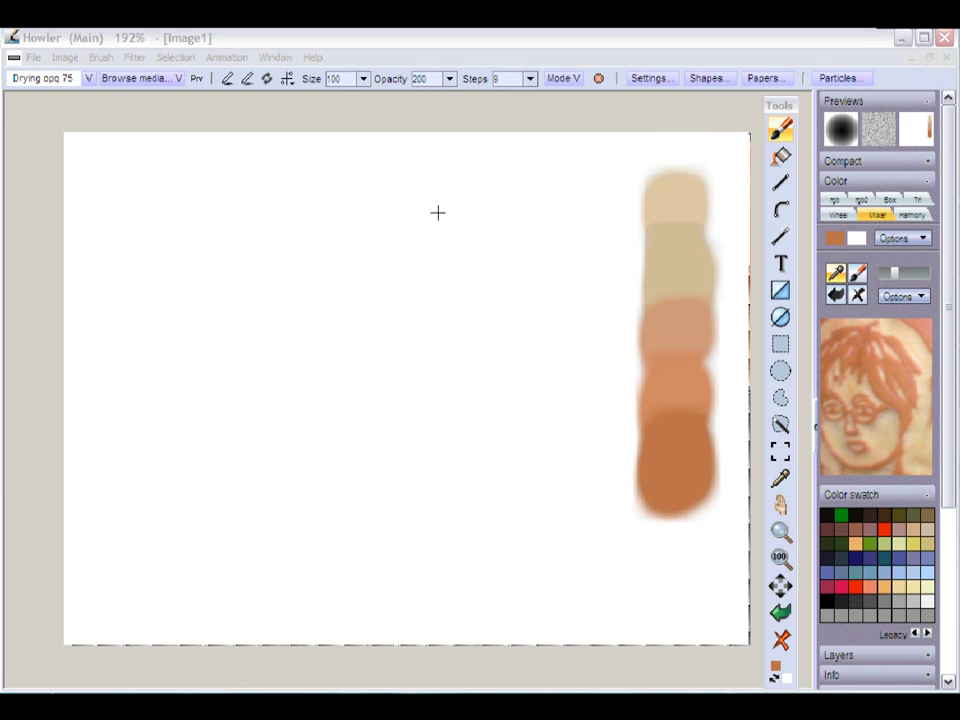
# - Try a watercolor stroke down the blank canvas without paper texture, and undo it
pyautogui.moveTo(437, 212)
pyautogui.mouseDown()
pyautogui.moveTo(388, 441)
pyautogui.moveTo(481, 311)
pyautogui.moveTo(444, 375)
pyautogui.mouseUp()
pyautogui.hotkey('ctrl', 'z')
pyautogui.hotkey('ctrl', 'z')
pyautogui.hotkey('ctrl', 'z')
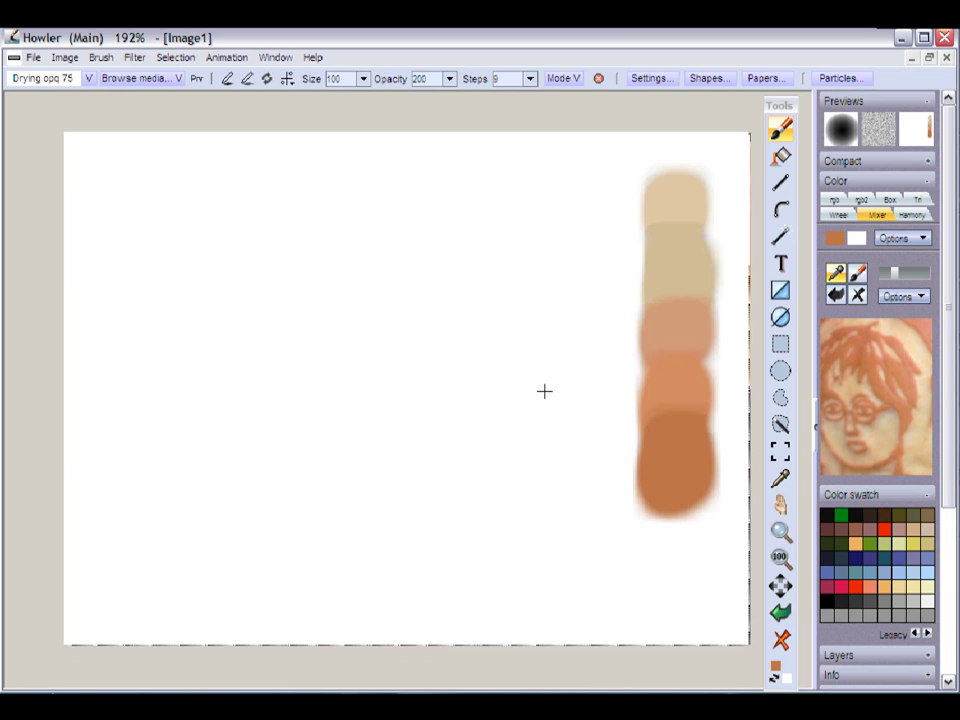
# - Sample the brown dab on the canvas, try a watercolor stroke beside it, check the color picker tool, and undo the stroke
pyautogui.press(',')
pyautogui.click(662, 480)
pyautogui.moveTo(480, 445)
pyautogui.mouseDown()
pyautogui.moveTo(516, 499)
pyautogui.moveTo(528, 498)
pyautogui.mouseUp()
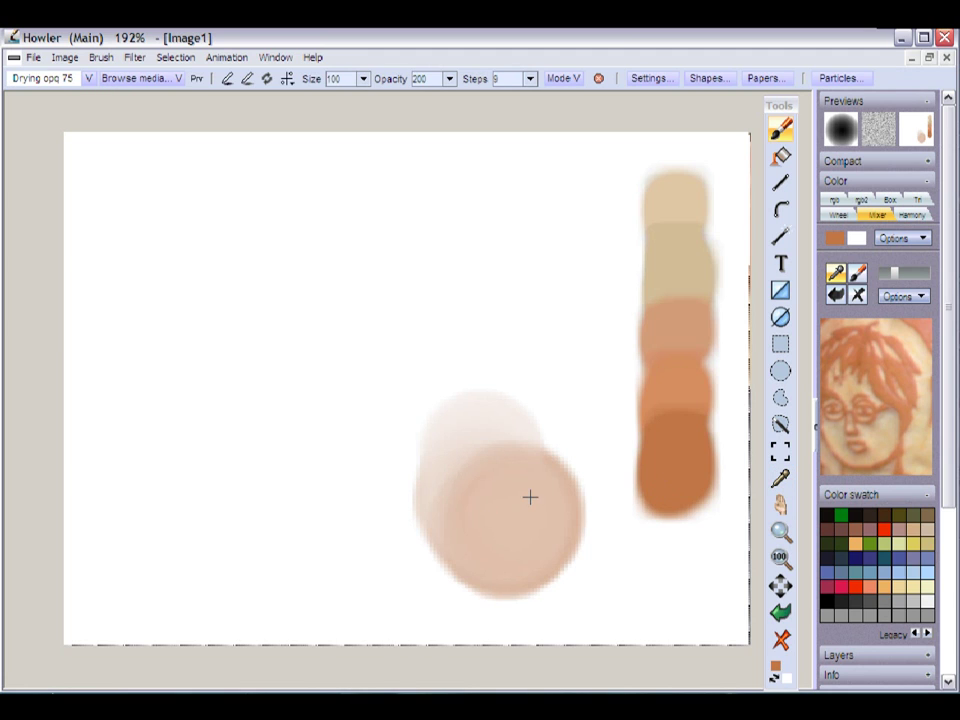
pyautogui.press('i')
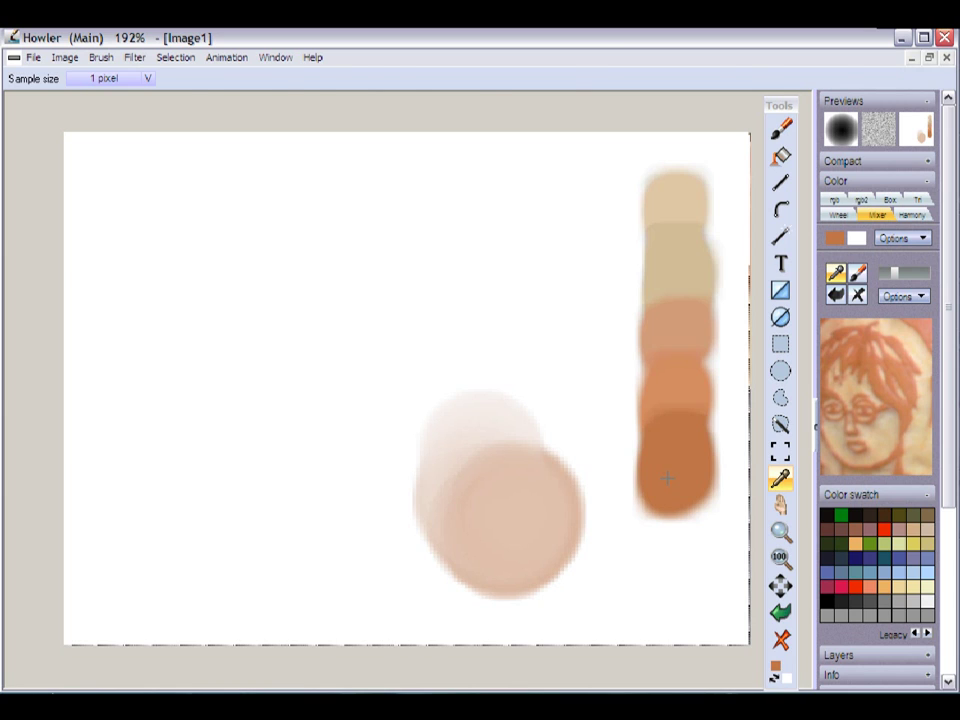
pyautogui.press('b')
pyautogui.hotkey('ctrl', 'z')
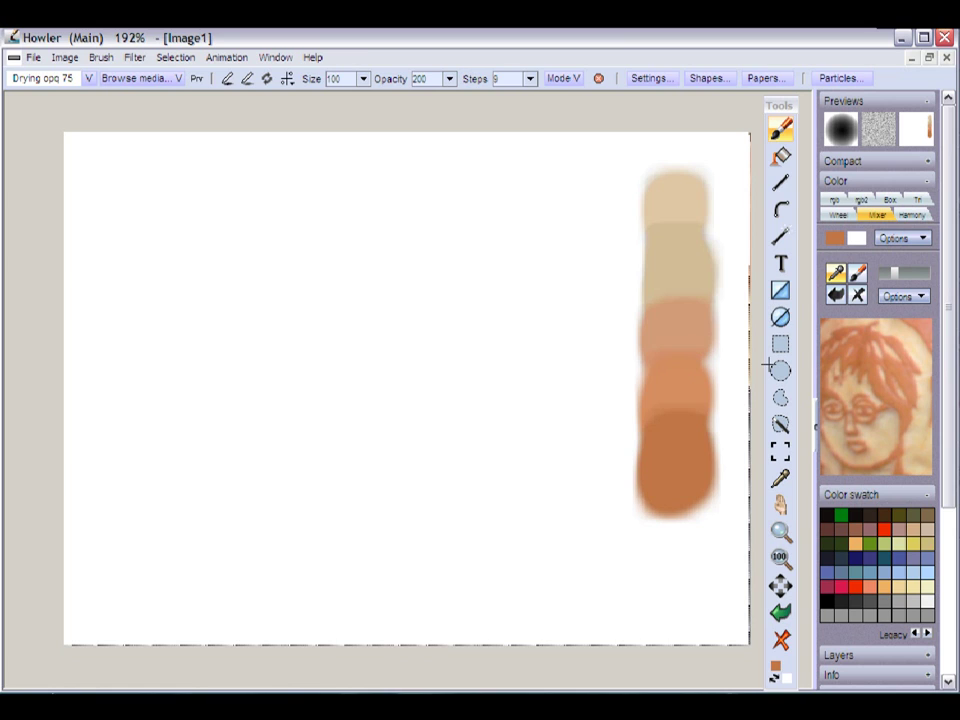
# - Hide the side panels and move the Tools palette clear of the canvas
pyautogui.click(815, 426)
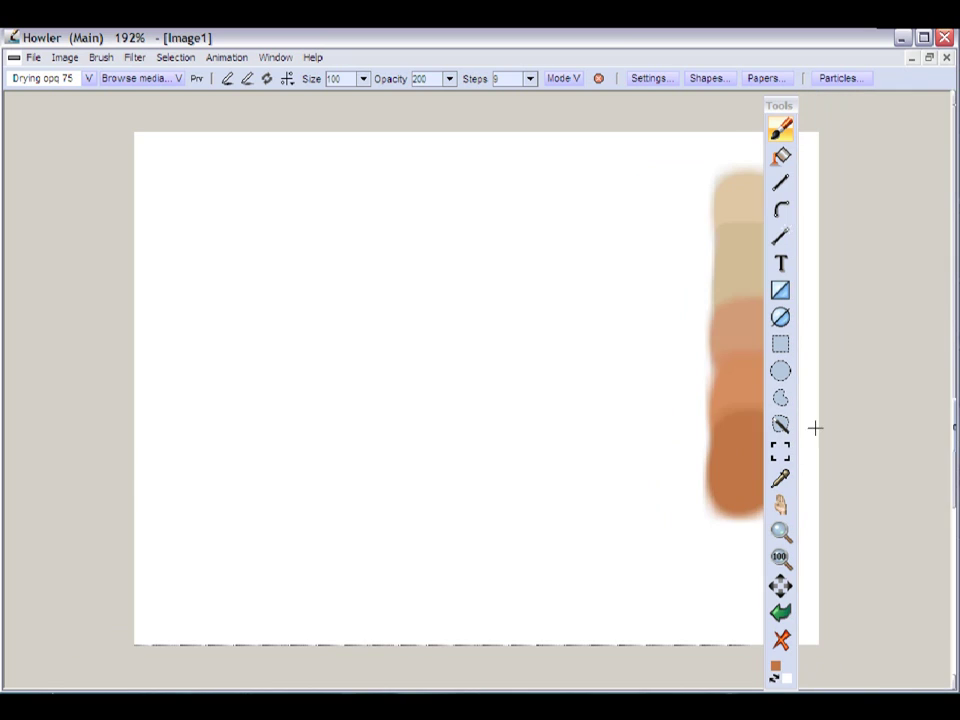
pyautogui.moveTo(779, 105); pyautogui.dragTo(895, 112)
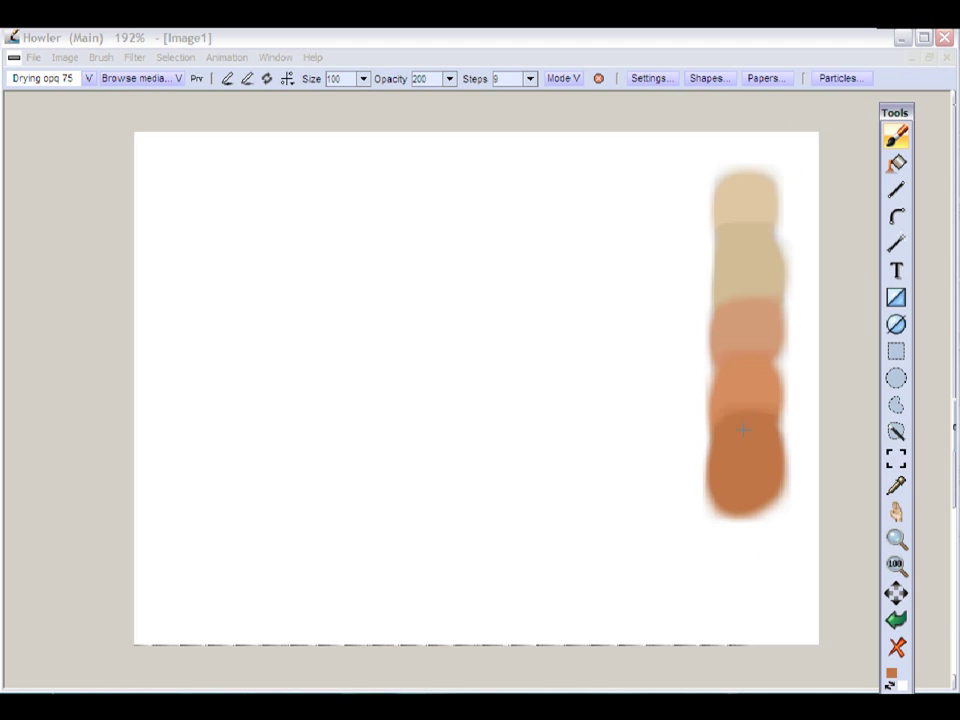
# - Sample light tan from the uppermost canvas dab and paint broad overlapping strokes across the upper canvas
pyautogui.press('i')
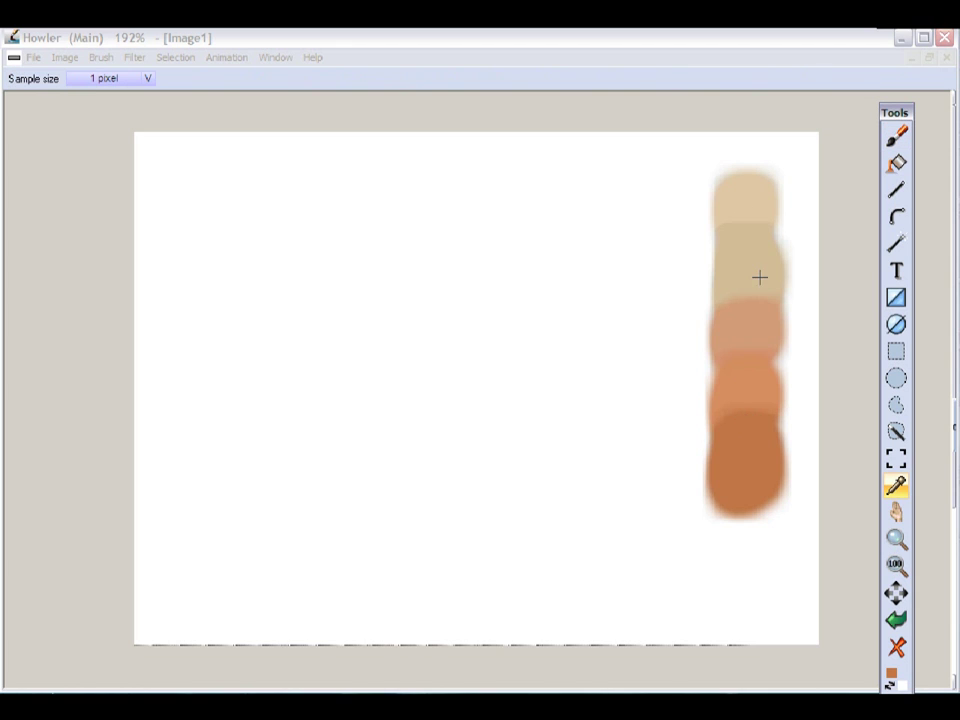
pyautogui.click(743, 200)
pyautogui.press('b')
pyautogui.moveTo(298, 257)
pyautogui.mouseDown()
pyautogui.moveTo(425, 183)
pyautogui.moveTo(485, 292)
pyautogui.moveTo(571, 241)
pyautogui.moveTo(516, 209)
pyautogui.moveTo(550, 269)
pyautogui.moveTo(277, 274)
pyautogui.moveTo(463, 285)
pyautogui.moveTo(311, 371)
pyautogui.moveTo(150, 345)
pyautogui.moveTo(473, 291)
pyautogui.moveTo(612, 305)
pyautogui.moveTo(507, 377)
pyautogui.mouseUp()
# - Sample darker tan from the second canvas dab and paint wavy strokes across the middle of the canvas
pyautogui.press('i')
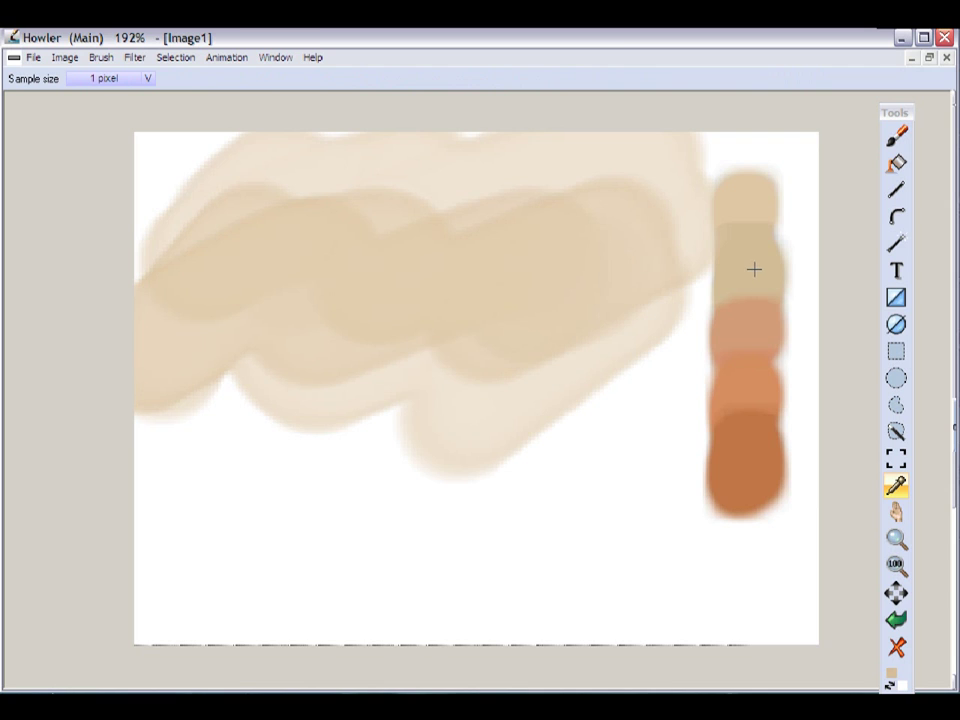
pyautogui.click(737, 281)
pyautogui.press('b')
pyautogui.moveTo(645, 319)
pyautogui.mouseDown()
pyautogui.moveTo(448, 369)
pyautogui.moveTo(495, 409)
pyautogui.moveTo(377, 401)
pyautogui.moveTo(624, 420)
pyautogui.moveTo(506, 486)
pyautogui.moveTo(501, 422)
pyautogui.moveTo(323, 468)
pyautogui.moveTo(467, 570)
pyautogui.moveTo(351, 499)
pyautogui.moveTo(568, 536)
pyautogui.moveTo(105, 600)
pyautogui.moveTo(637, 560)
pyautogui.moveTo(644, 518)
pyautogui.moveTo(392, 576)
pyautogui.moveTo(534, 572)
pyautogui.moveTo(186, 628)
pyautogui.moveTo(859, 559)
pyautogui.mouseUp()
# - Sample pinkish tan and orange from the canvas dabs, painting successive bands with each across the lower canvas
pyautogui.press('i')
pyautogui.click(739, 317)
pyautogui.press('b')
pyautogui.press('i')
pyautogui.click(749, 375)
pyautogui.press('b')
# - Sample brown from the lowest canvas dab and paint a solid band along the canvas's bottom edge
pyautogui.click(896, 486)
pyautogui.click(750, 449)
pyautogui.moveTo(735, 568)
pyautogui.mouseDown()
pyautogui.moveTo(544, 575)
pyautogui.moveTo(379, 635)
pyautogui.moveTo(836, 628)
pyautogui.mouseUp()
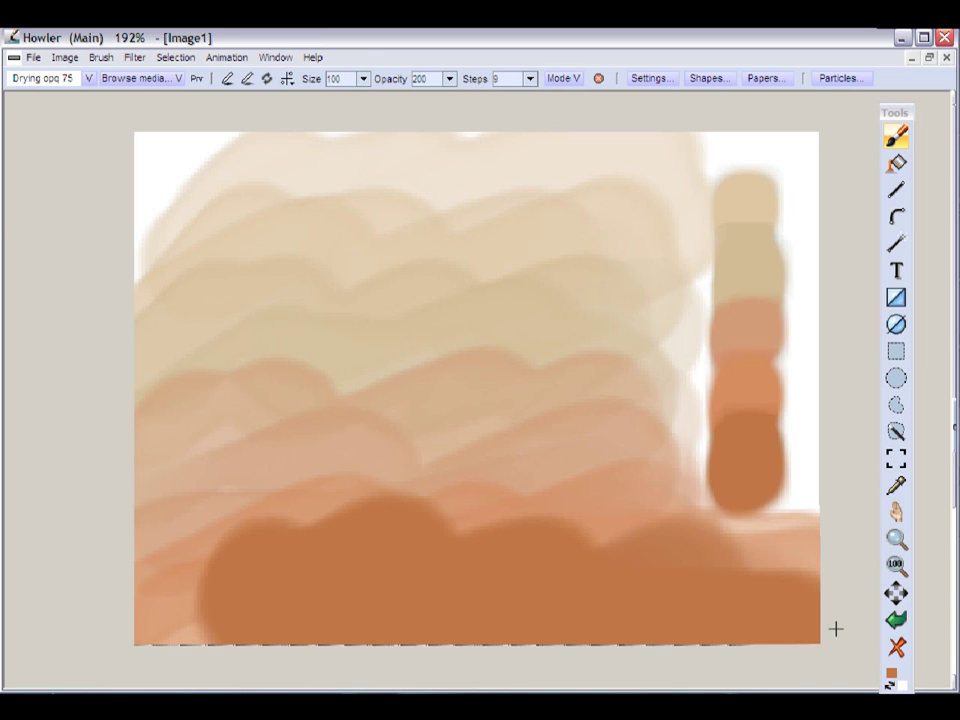